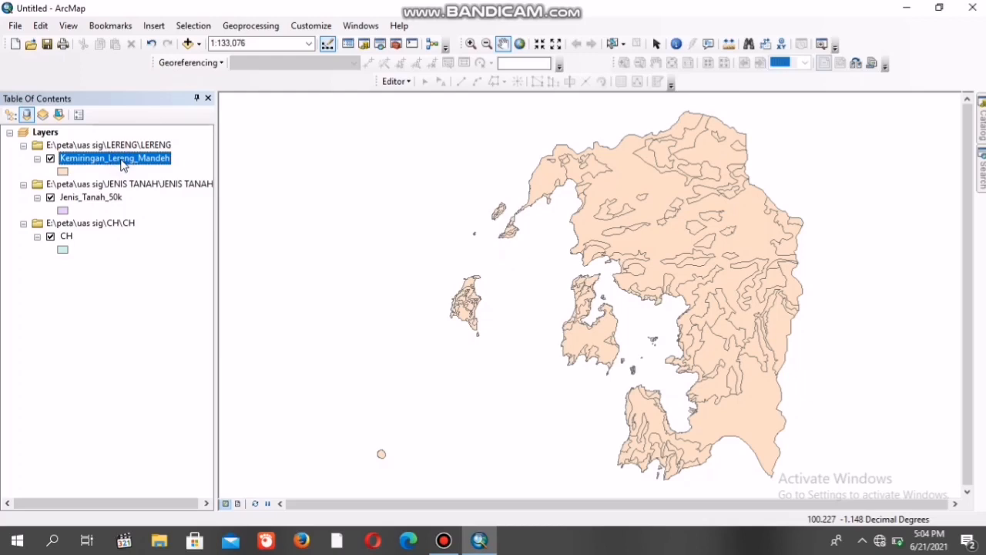
Step: Add a Short Integer field named skor_kemiringan to the Kemiringan_Lereng_Mandeh attribute table, accepting the shortened name skor_kemir
right_click(121, 161)
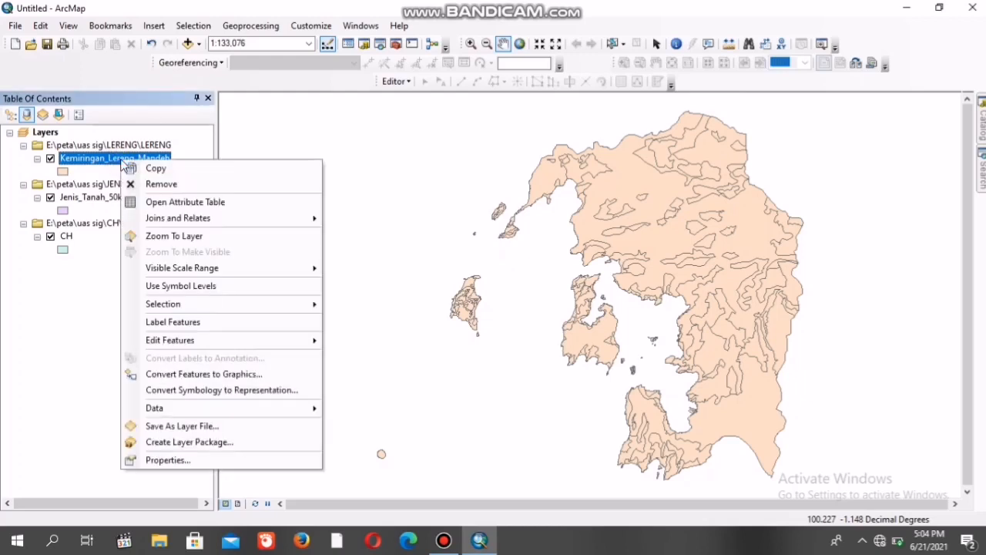
click(151, 202)
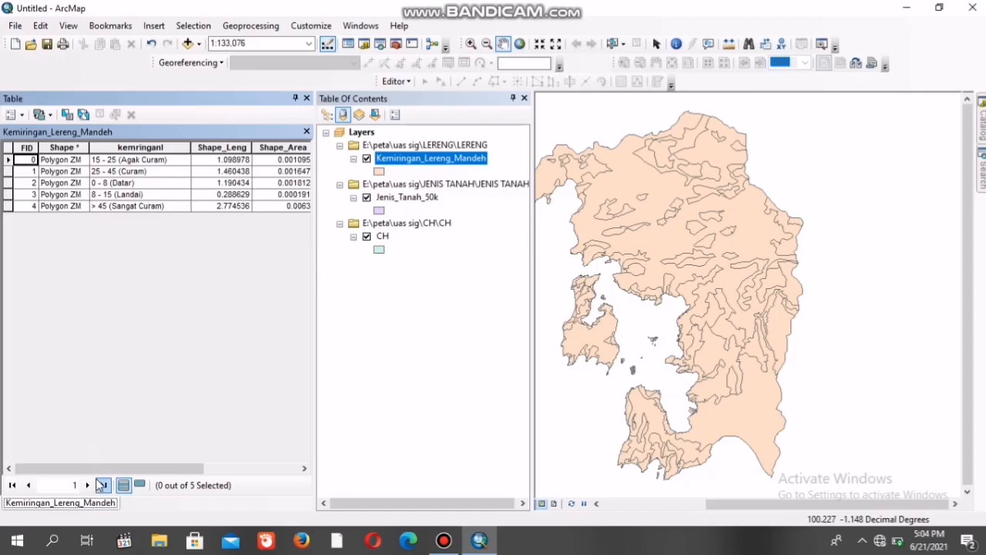
drag(99, 468, 64, 468)
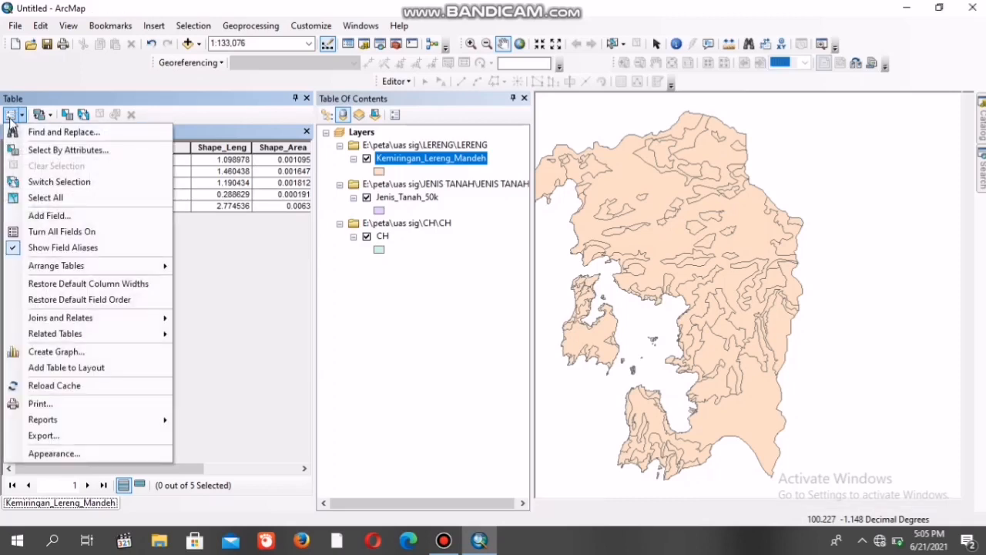
click(54, 219)
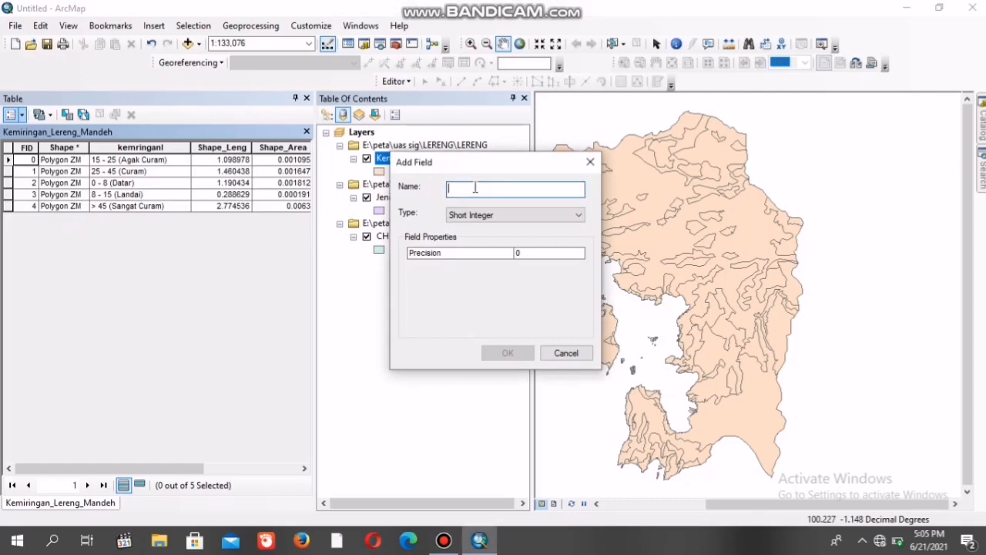
text(skor_kemiringan)
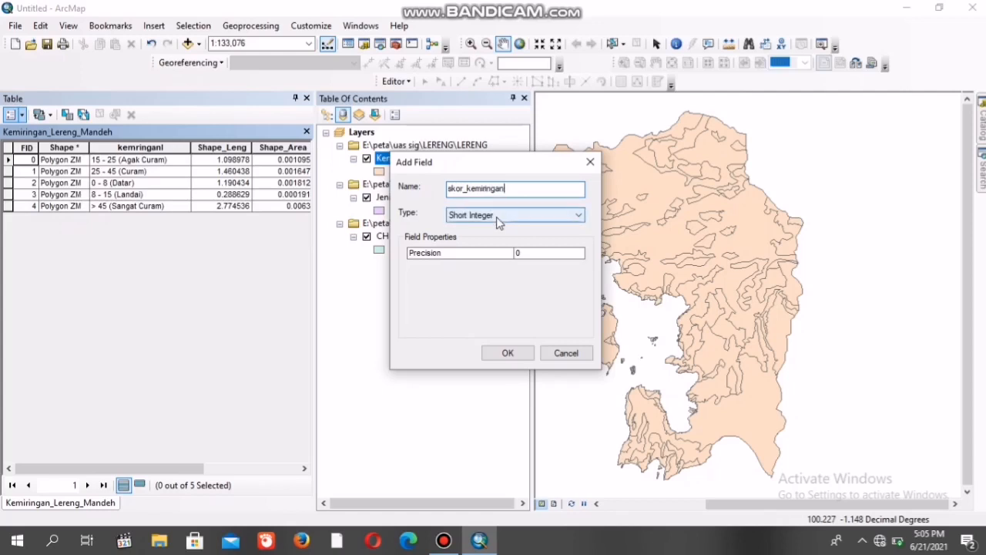
click(508, 353)
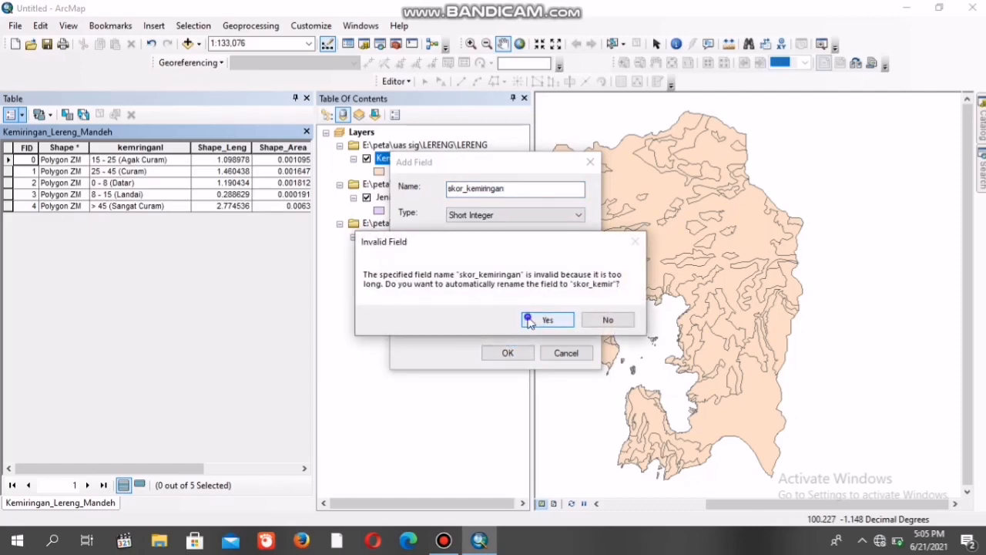
click(529, 318)
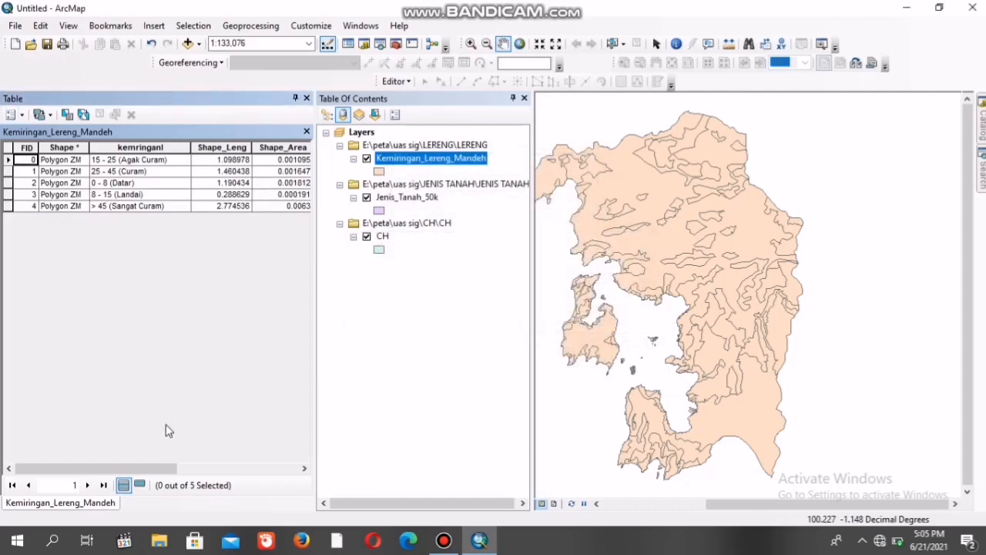
Step: Start an edit session on the Kemiringan_Lereng_Mandeh layer for filling in its skor_kemir field
drag(148, 468, 285, 470)
click(246, 161)
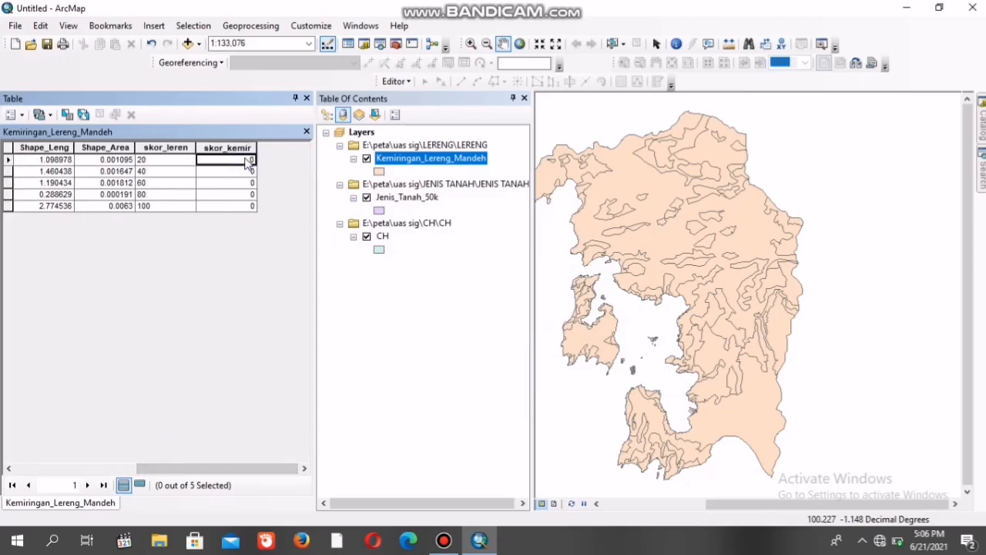
click(400, 82)
click(413, 96)
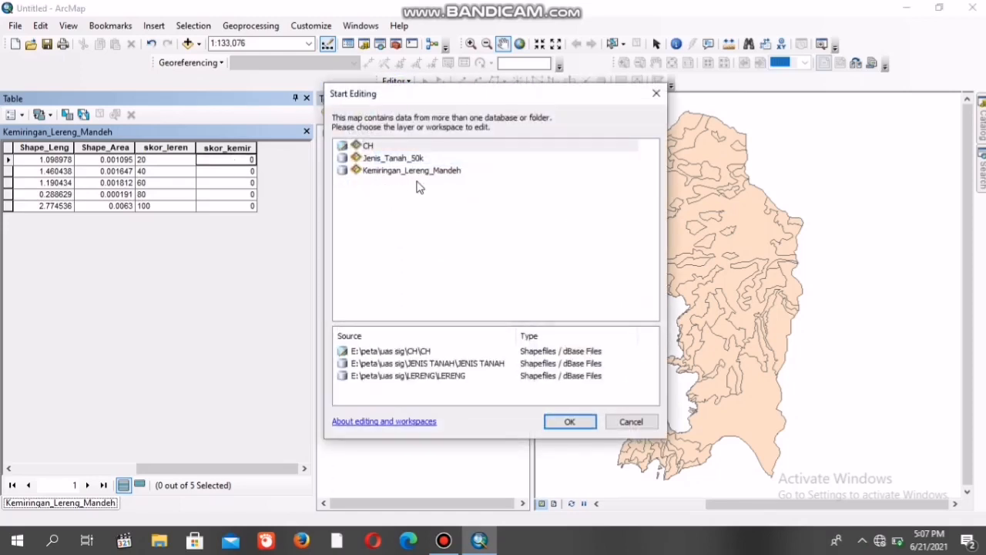
click(427, 173)
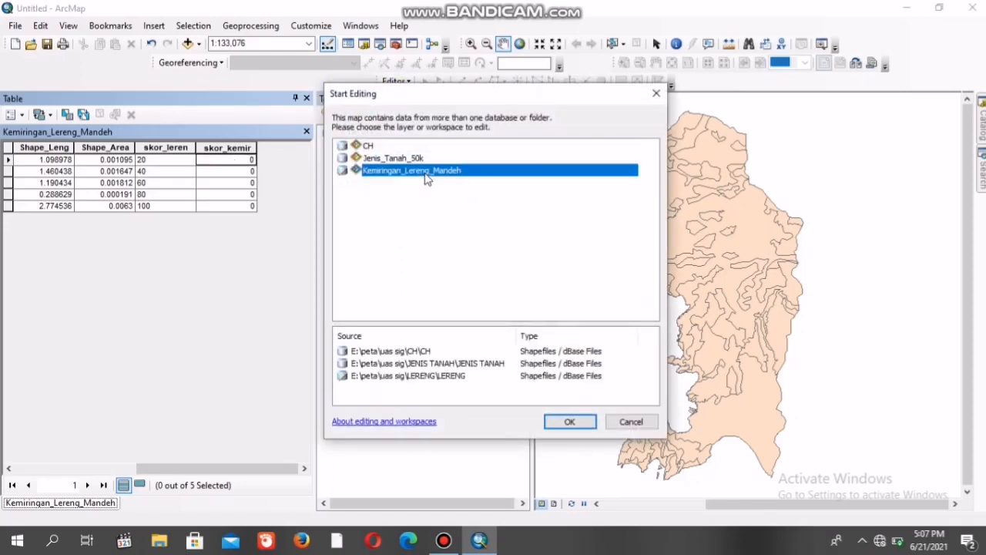
click(566, 423)
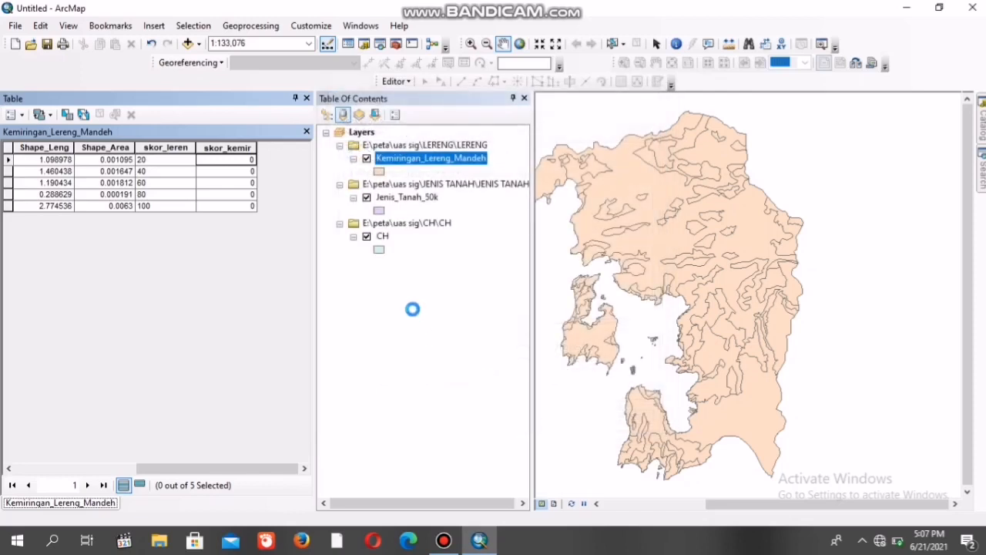
Step: Fill the skor_kemir column of the five slope records with 20, 40, 60, 80 and 100 in row order
click(235, 160)
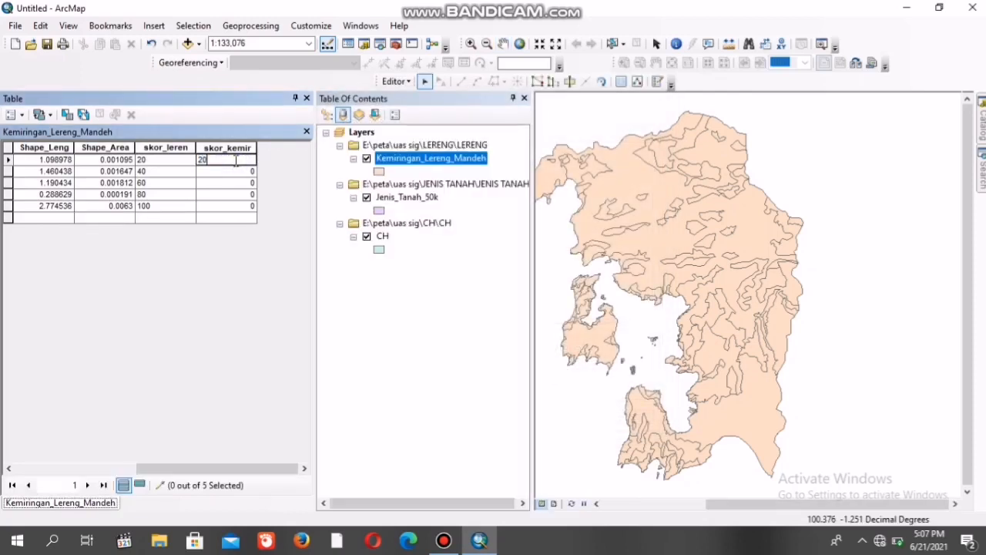
click(235, 178)
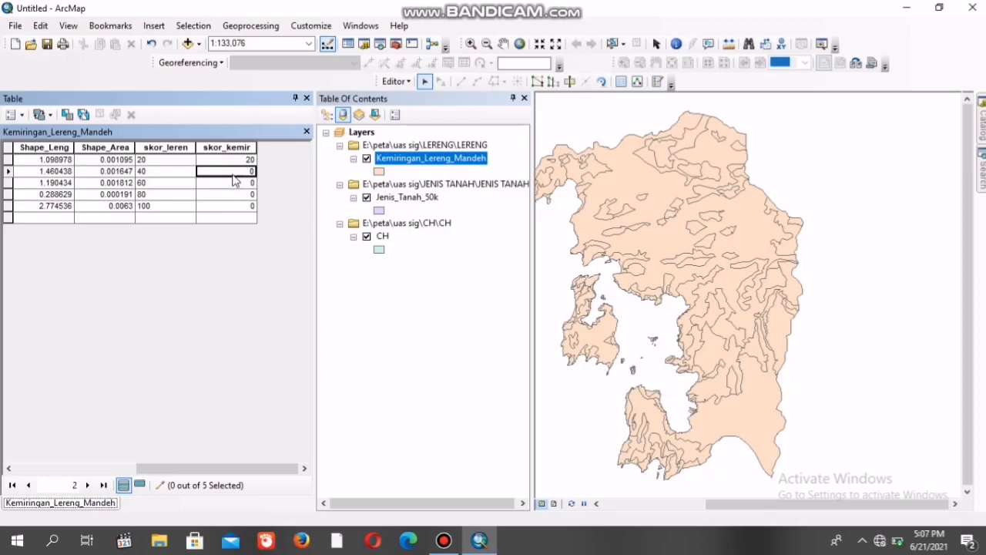
click(234, 176)
click(234, 182)
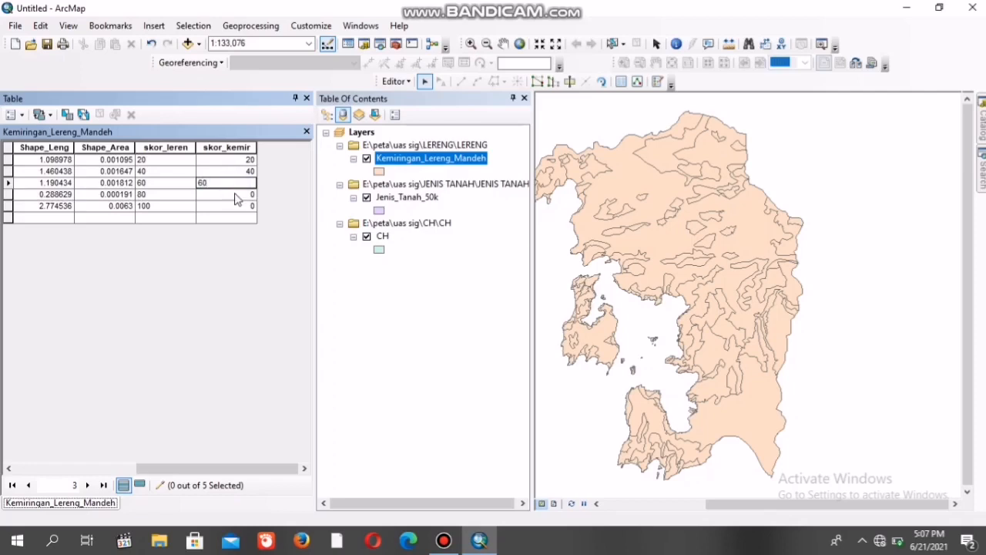
click(237, 195)
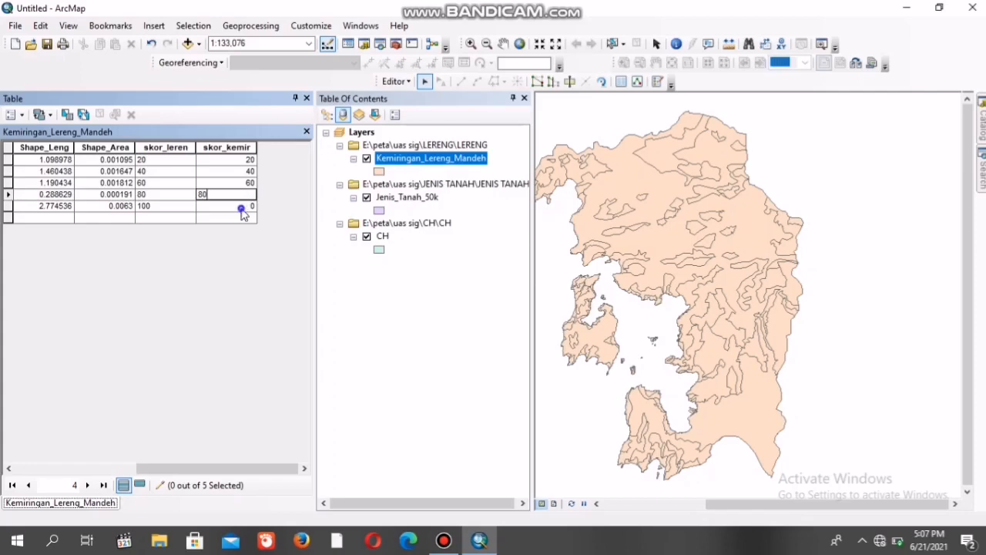
click(241, 210)
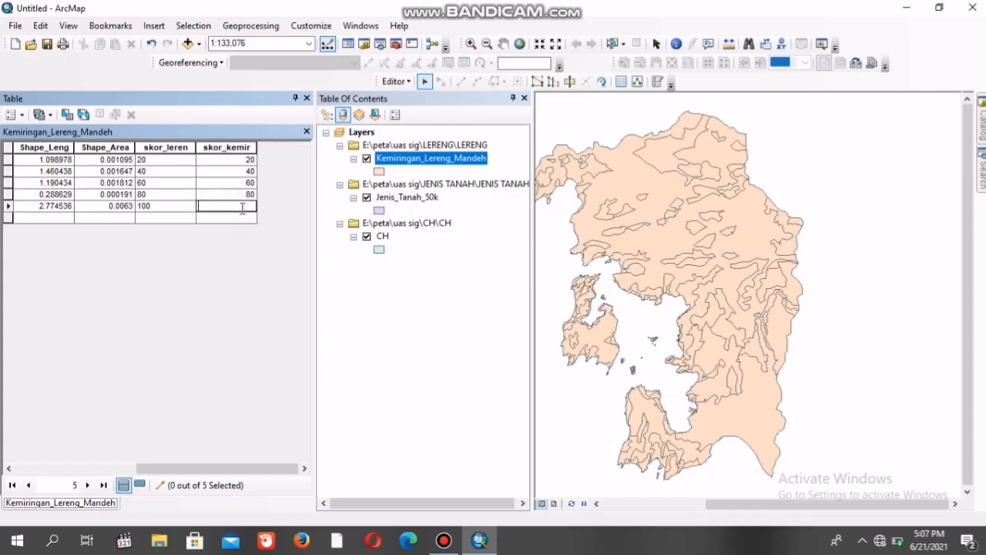
text(100)
click(251, 219)
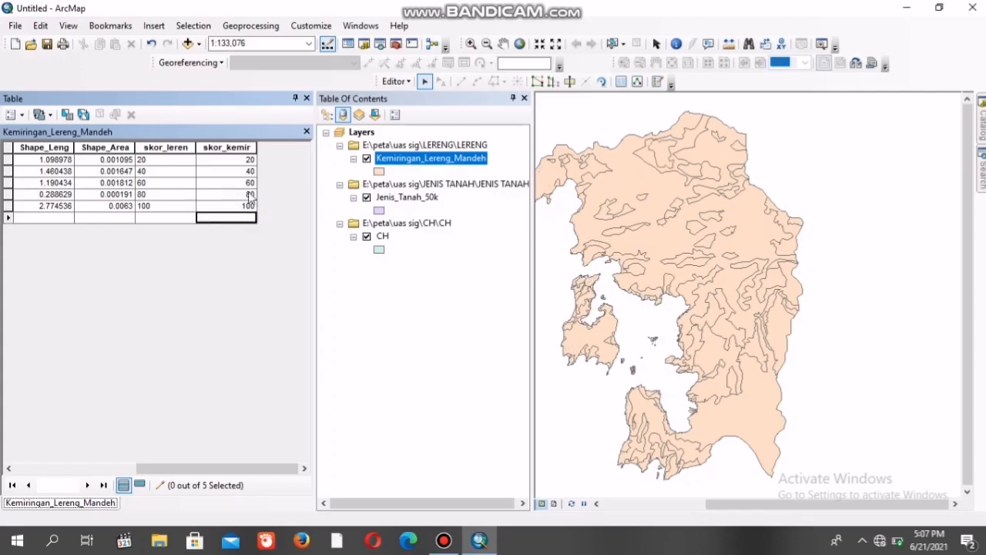
Step: Stop editing the slope layer, save the edits and close its attribute table
click(395, 81)
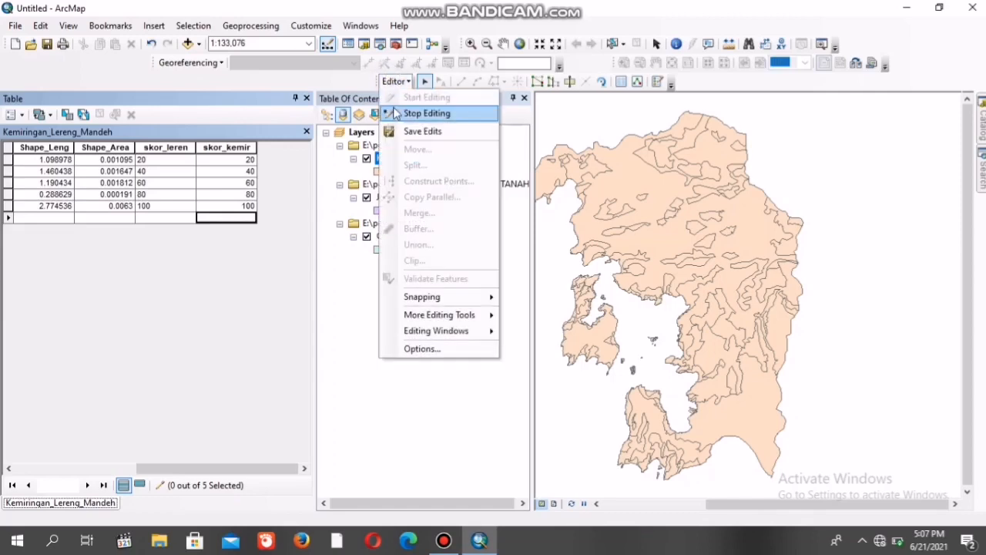
click(389, 112)
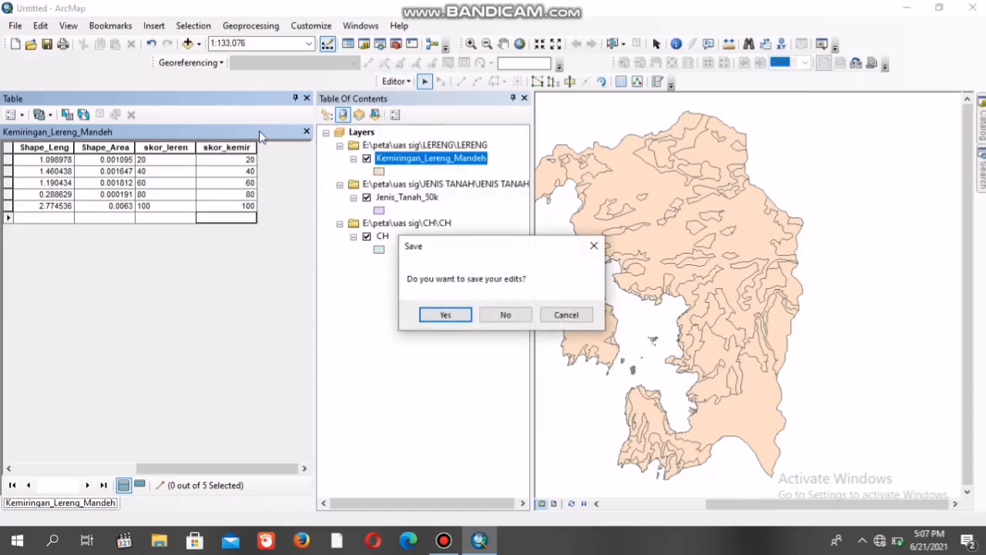
click(446, 315)
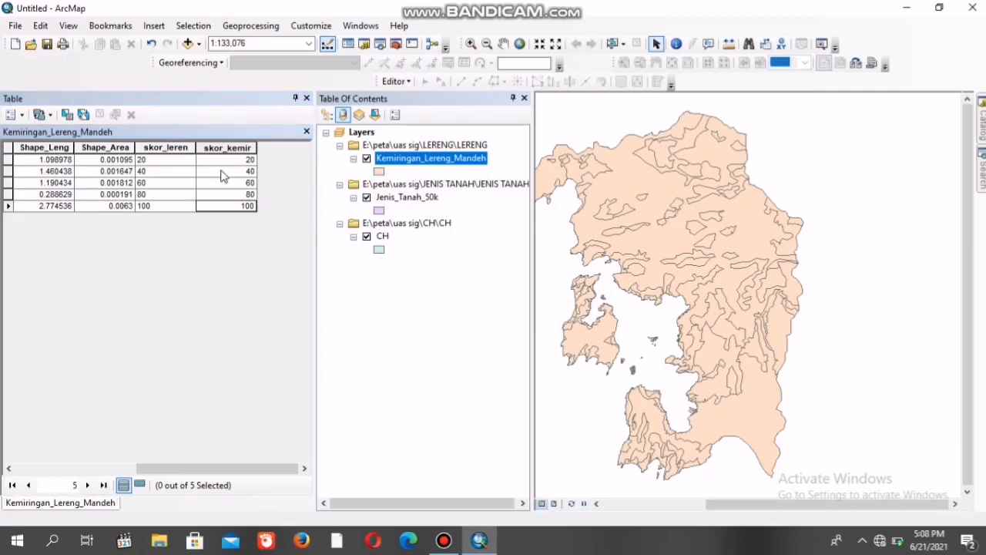
click(307, 99)
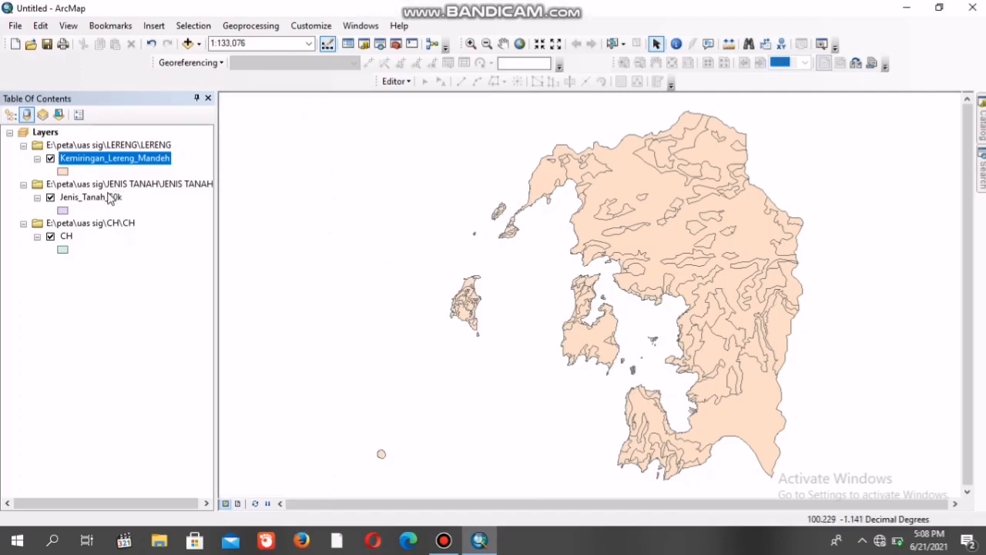
Step: Examine the soil type, KETERANGAN and skor_tanah columns in the Jenis_Tanah_50k attribute table, and close the table
click(109, 199)
right_click(110, 200)
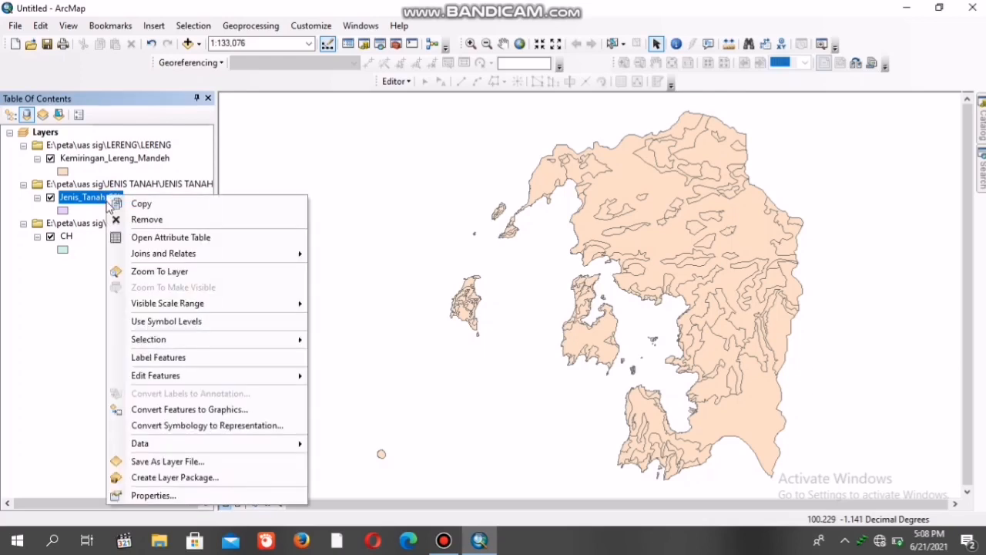
click(141, 241)
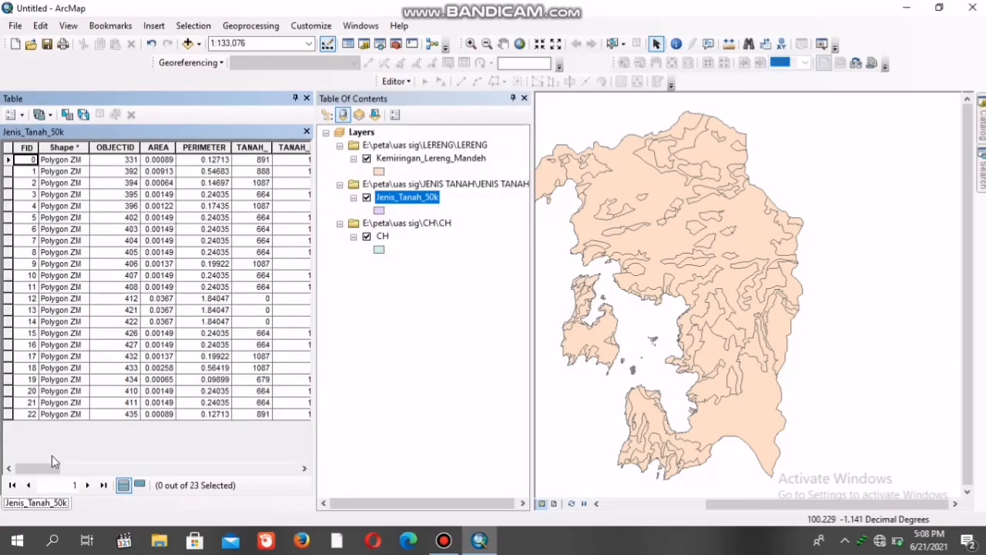
drag(49, 468, 275, 487)
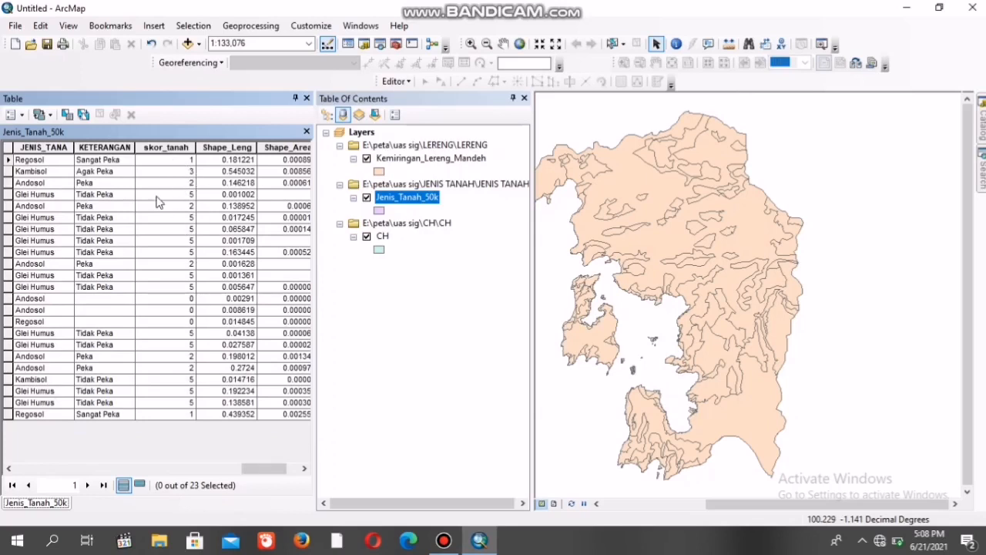
click(306, 98)
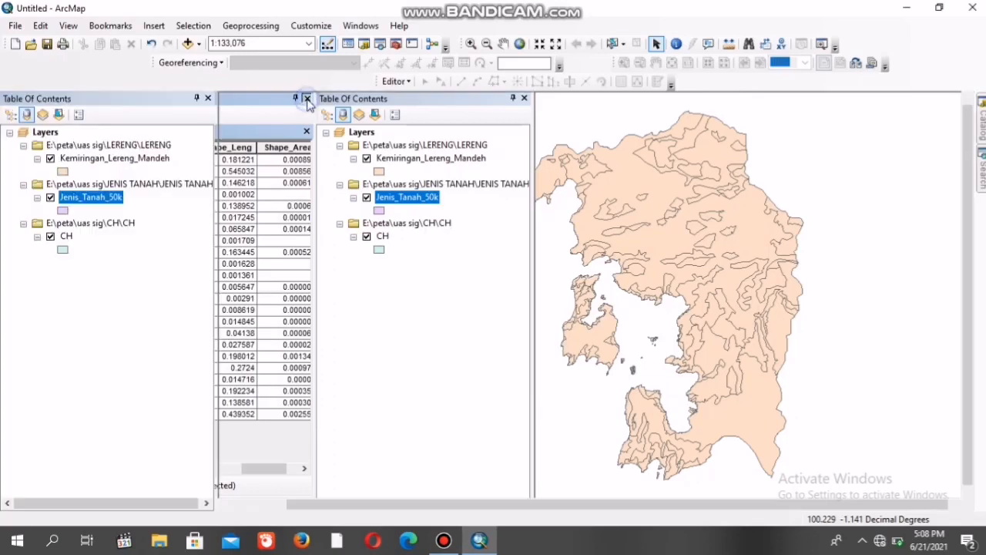
Step: Add a Long Integer field named skor_curah_hujan to the CH layer's attribute table, accepting the automatically shortened name
click(66, 236)
right_click(67, 235)
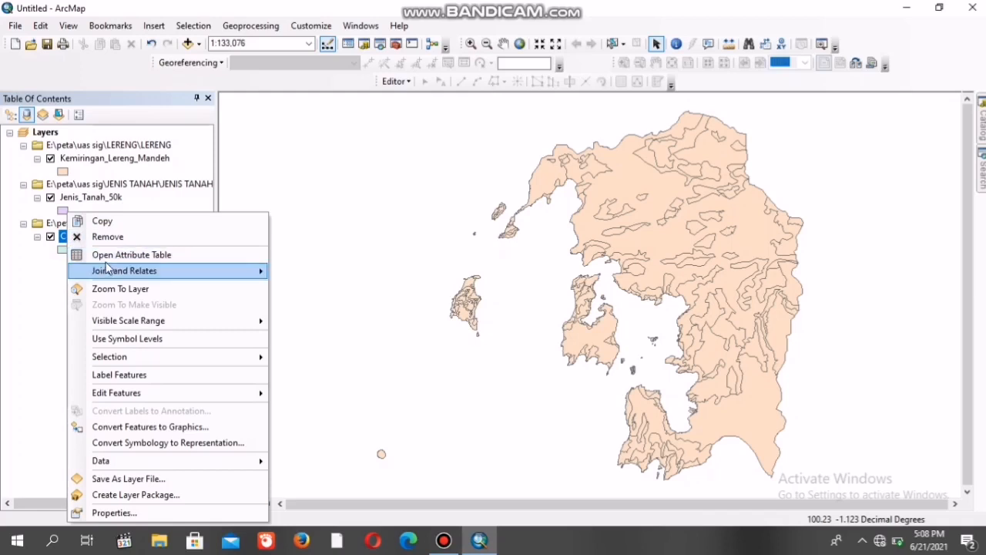
click(104, 255)
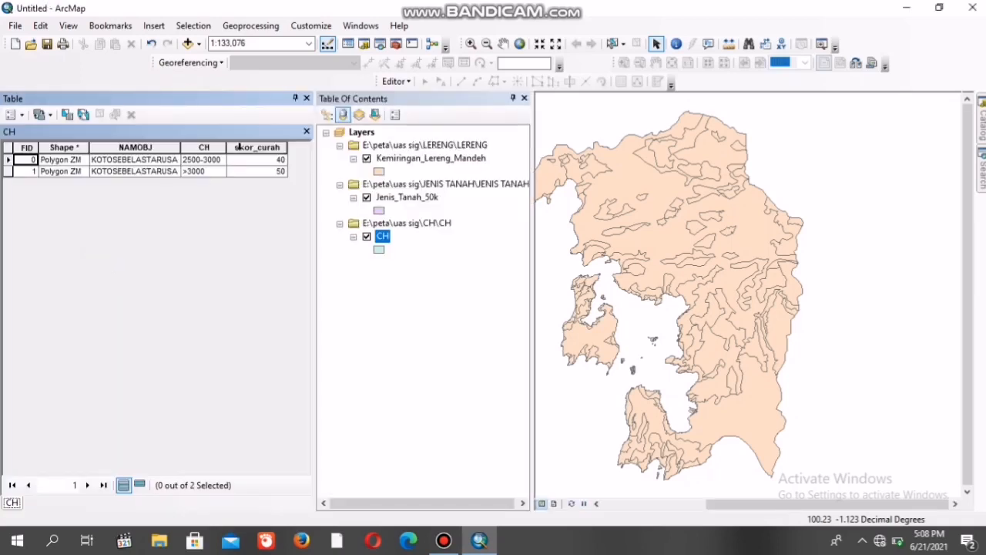
click(17, 115)
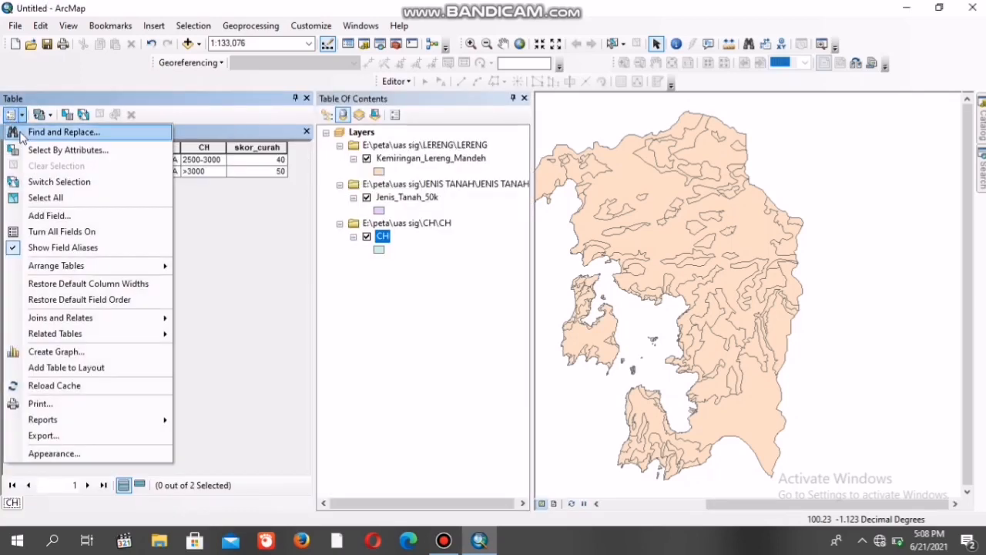
click(43, 215)
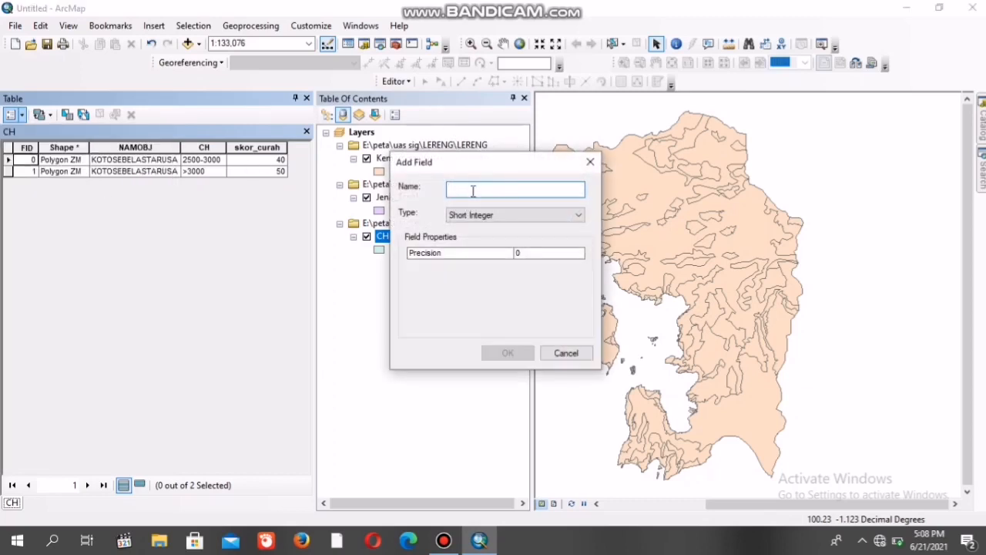
text(skor_curah_hujan)
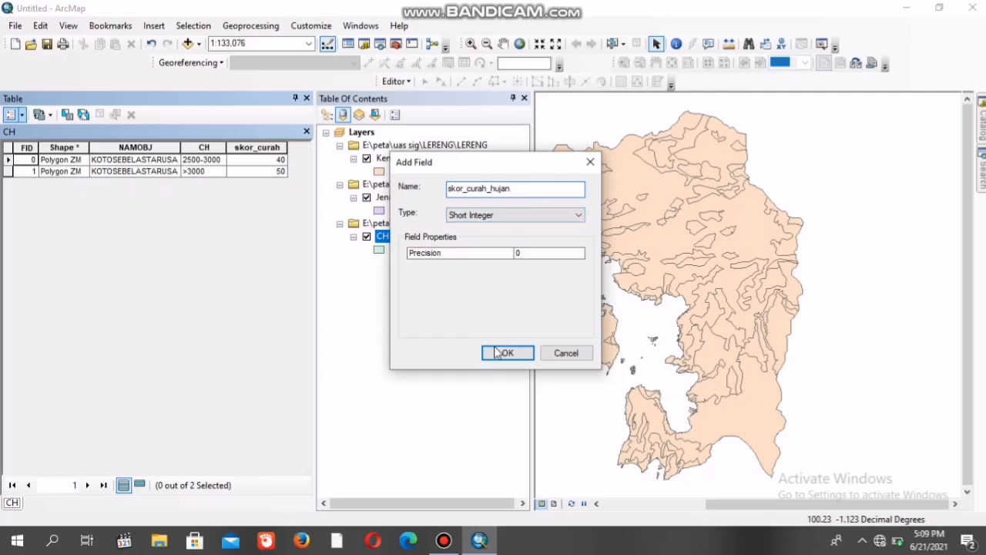
click(527, 222)
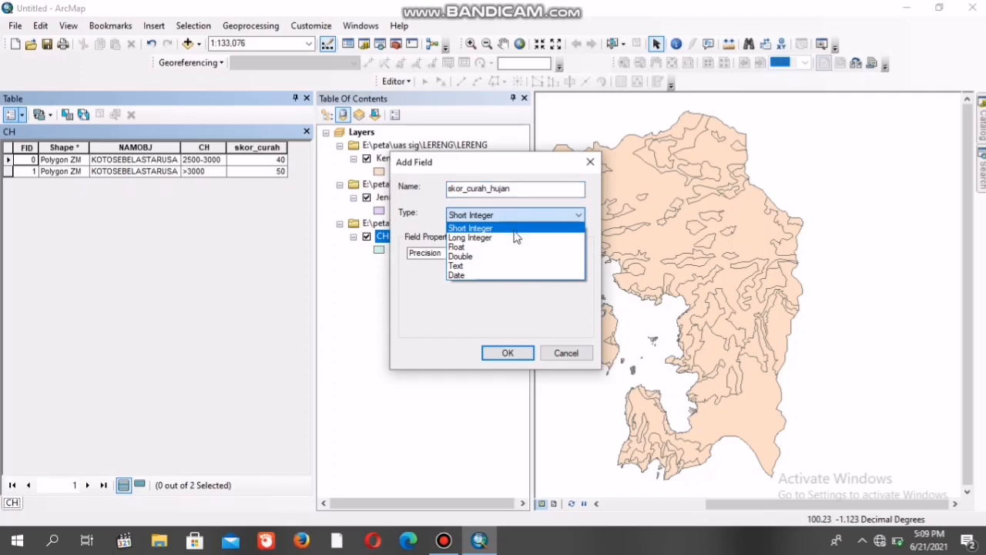
click(516, 234)
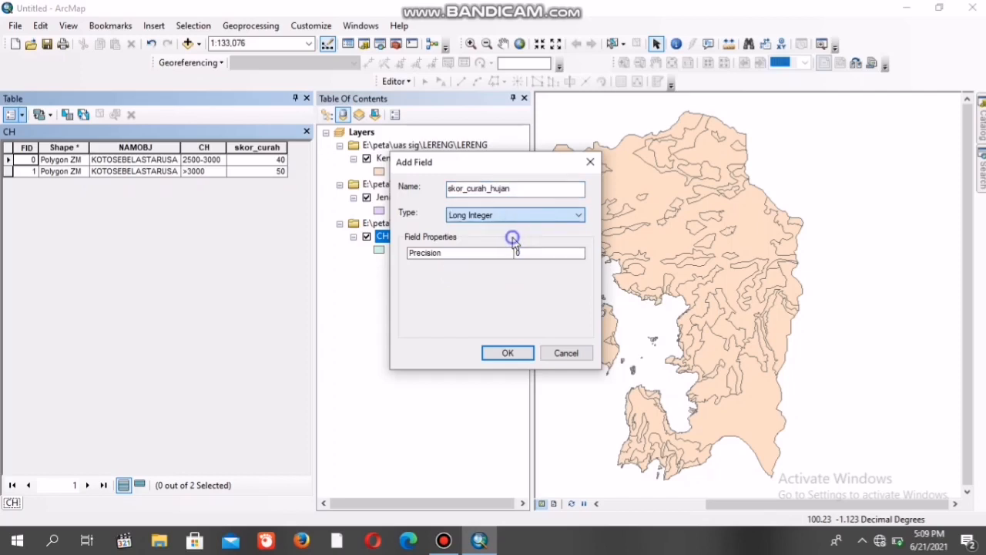
click(509, 353)
click(545, 324)
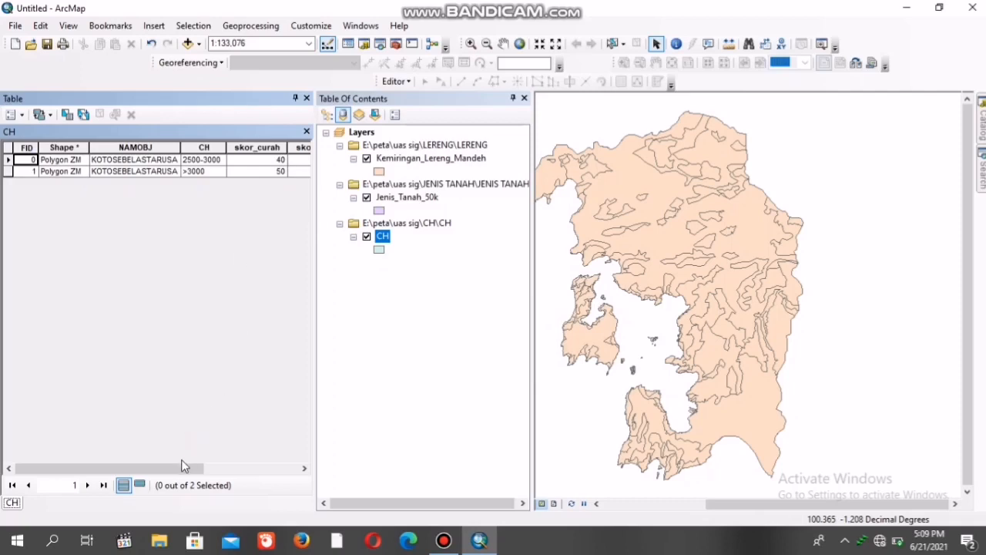
Step: Start editing the CH layer and fill its skor_cur_1 column with 40 for the 2500-3000 record and 50 for the >3000 record
drag(185, 468, 247, 493)
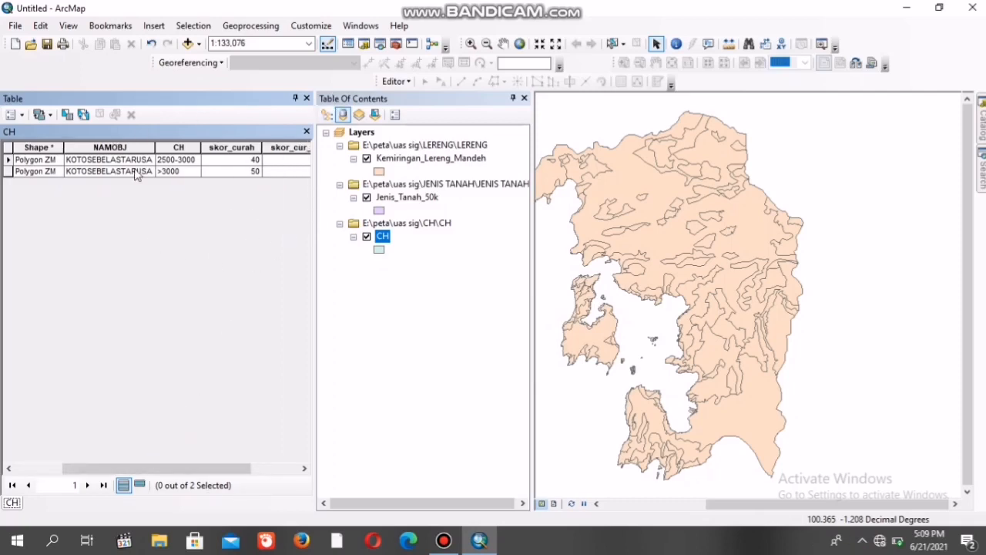
click(395, 81)
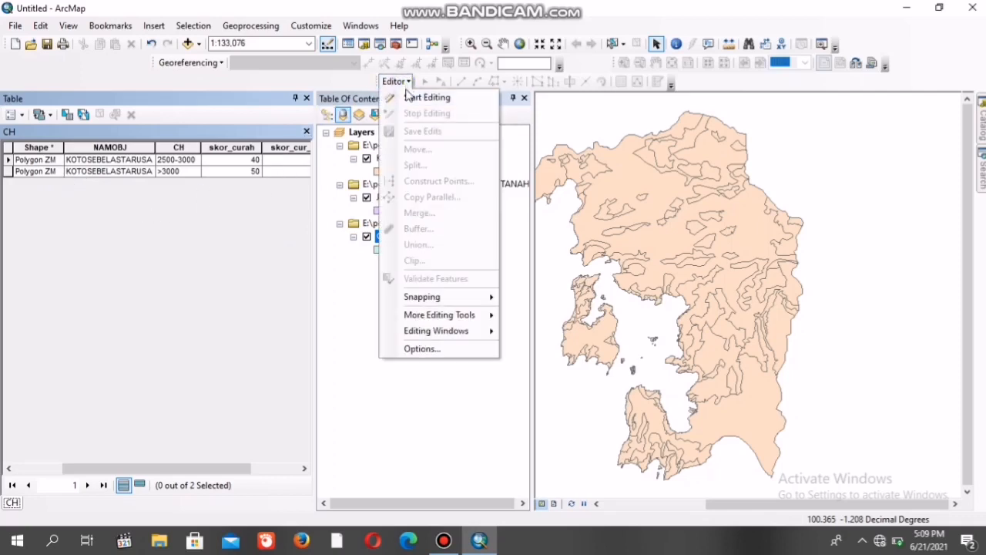
click(408, 99)
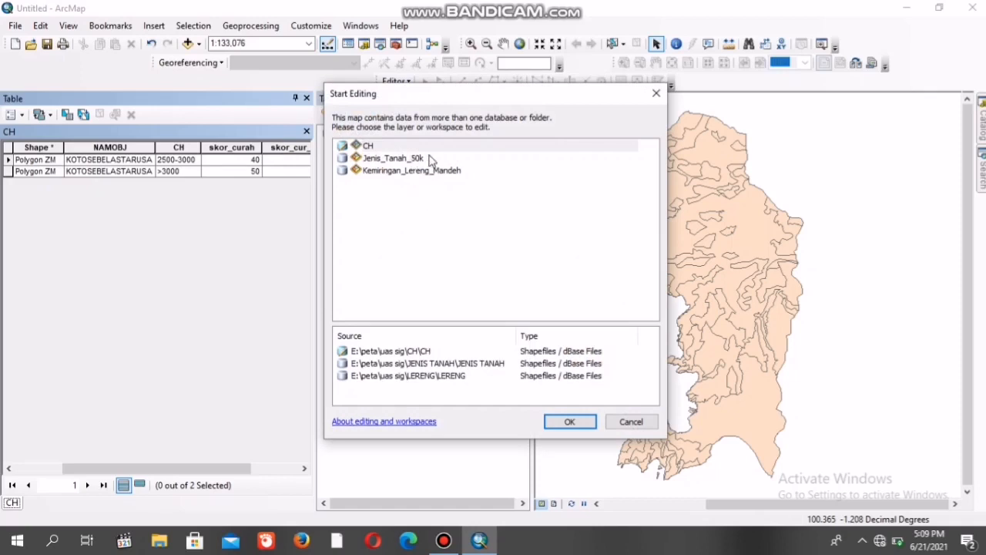
click(567, 425)
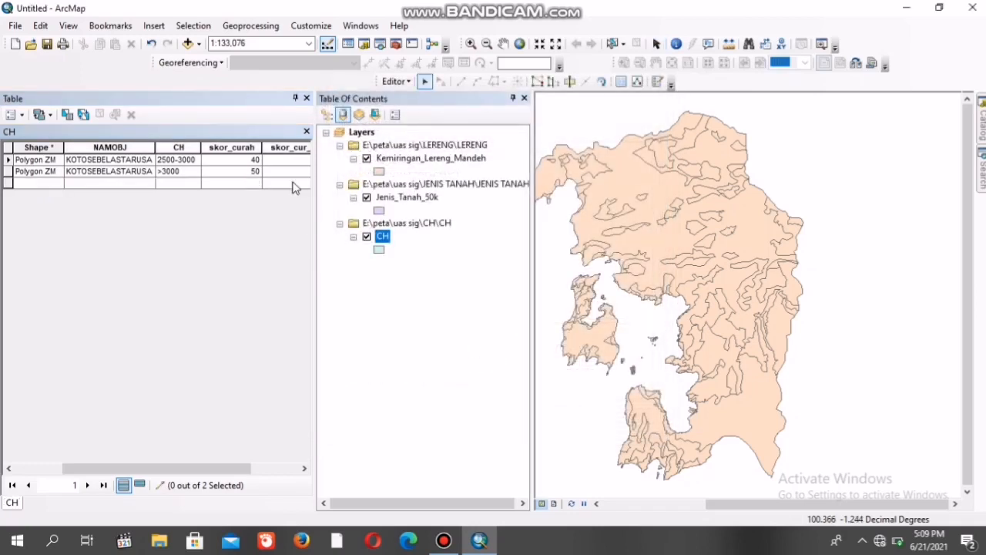
click(285, 162)
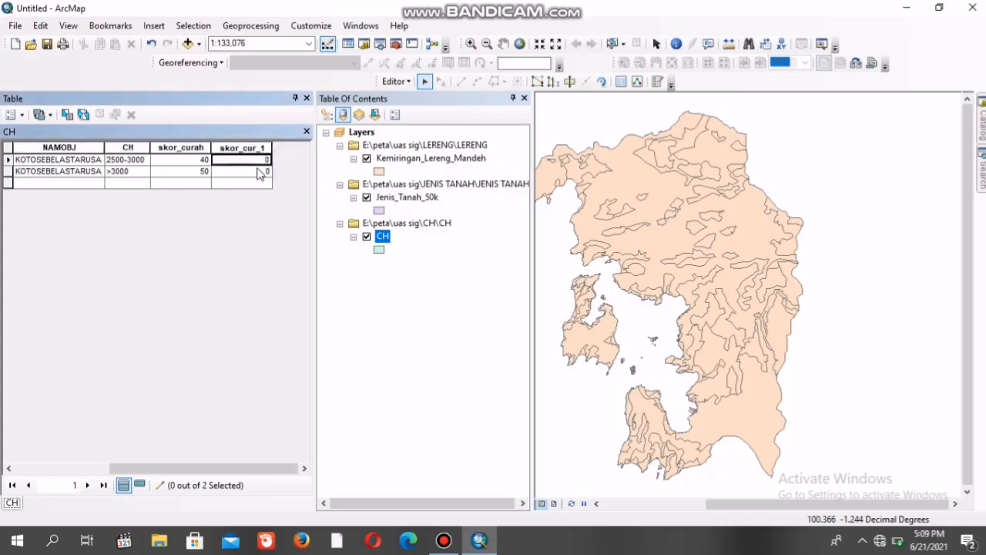
click(259, 160)
text(40)
click(254, 171)
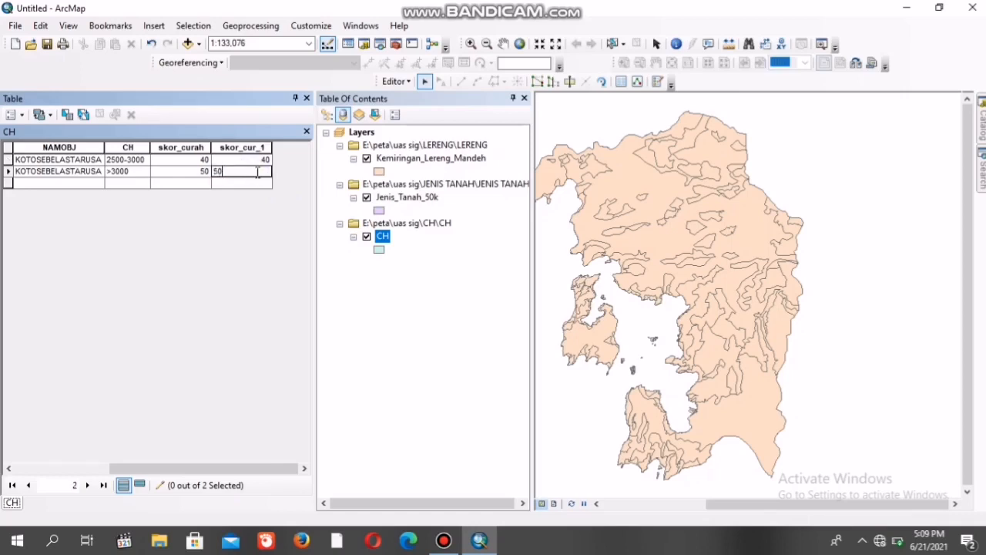
click(261, 206)
Step: Stop editing the CH layer, save the edits and close its attribute table
click(396, 80)
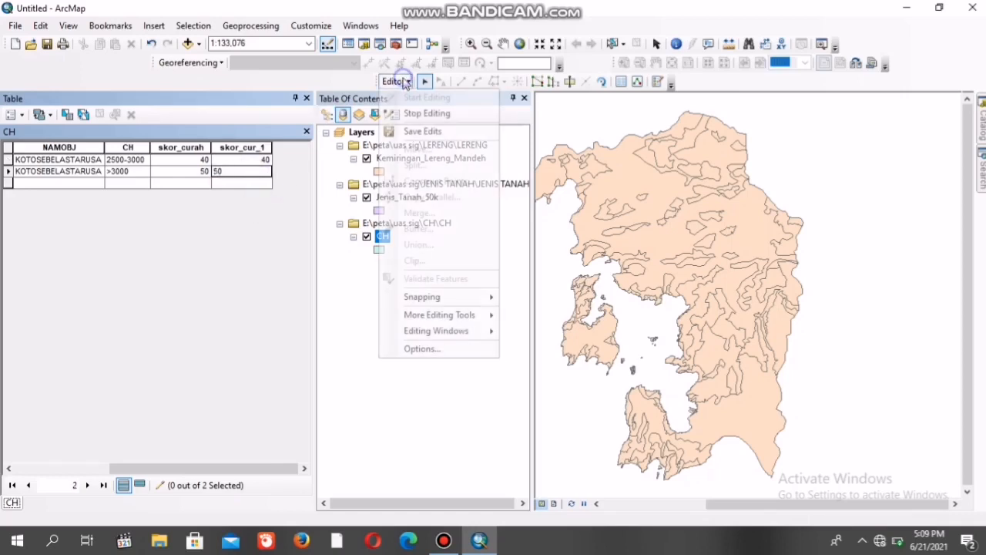
click(404, 113)
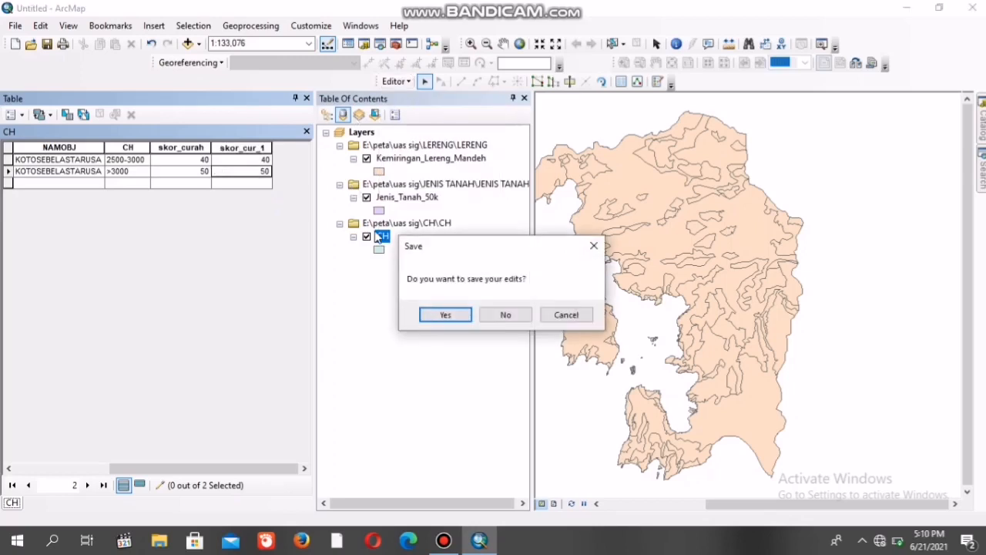
click(458, 316)
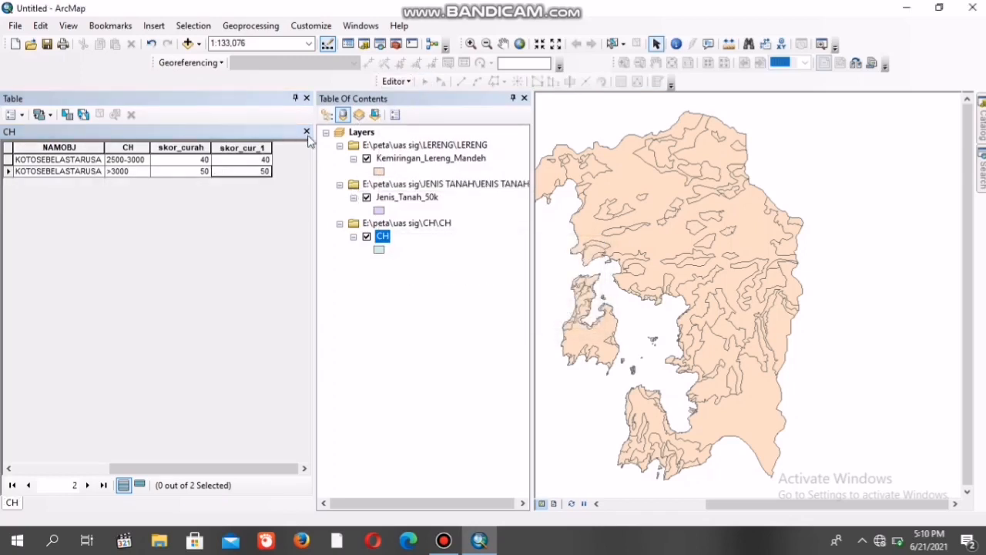
click(308, 98)
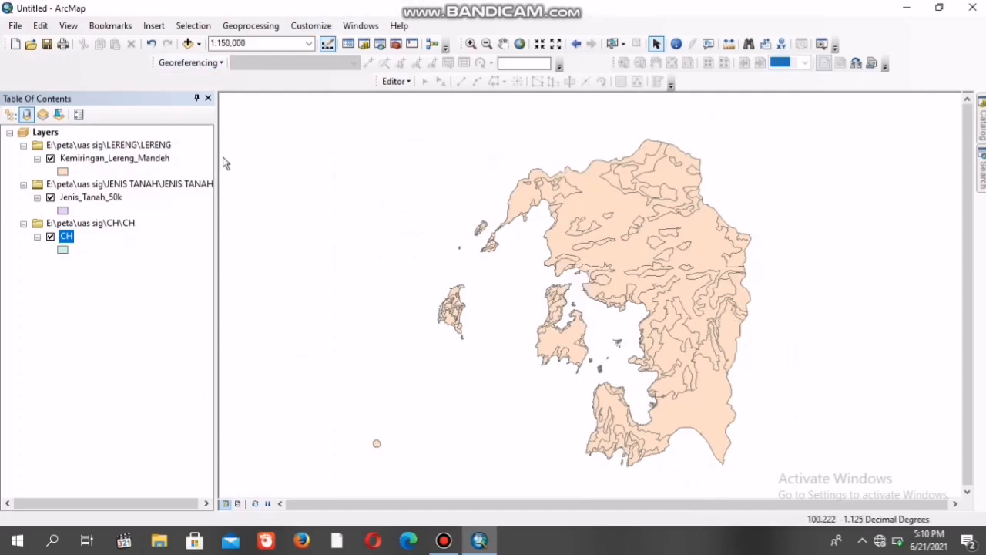
Step: Set up an Intersect with Kemiringan_Lereng_Mandeh, Jenis_Tanah_50k and CH as the input features
click(253, 26)
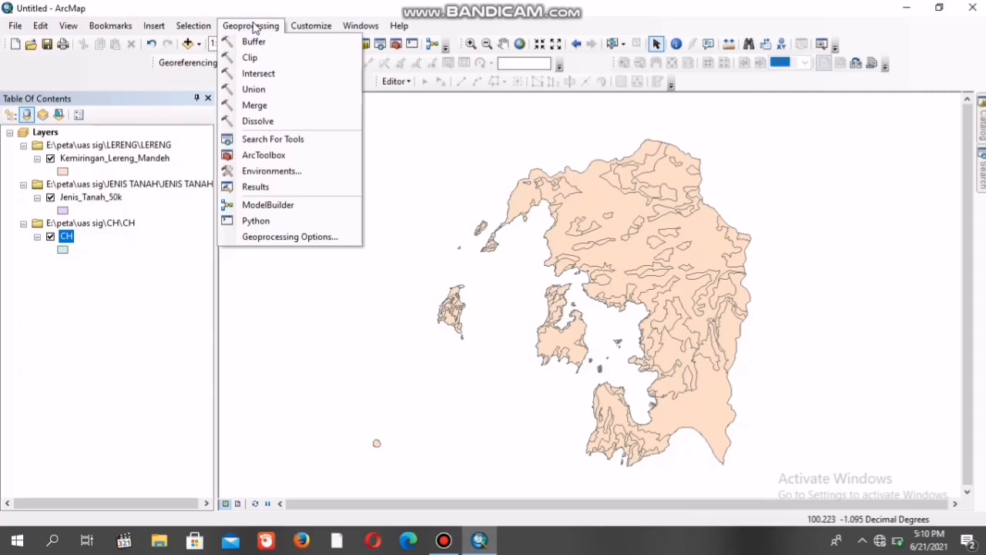
click(249, 58)
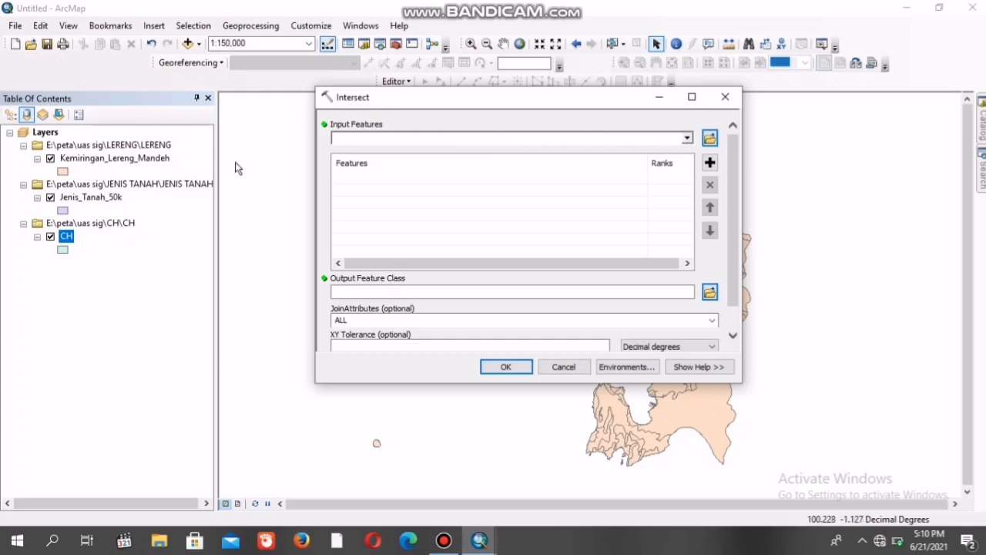
click(131, 160)
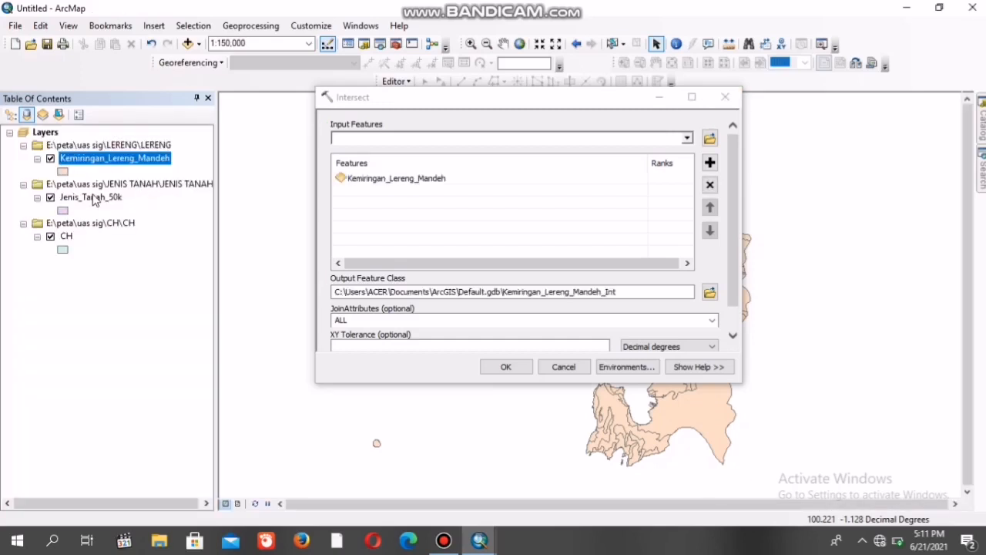
drag(93, 199, 409, 202)
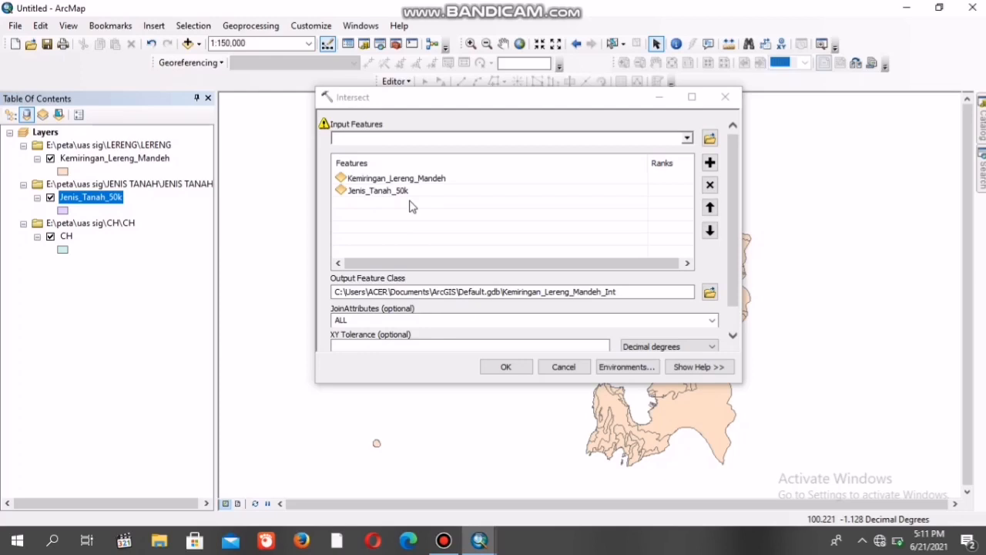
drag(63, 238, 431, 208)
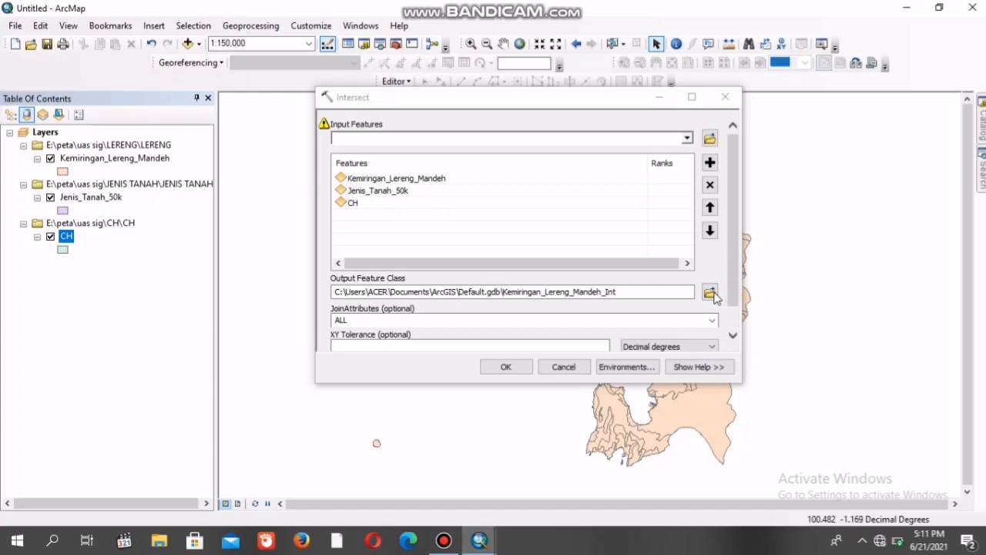
Step: Create a folder named peta fungsi kawasan inside uas sig for the Intersect output
click(710, 293)
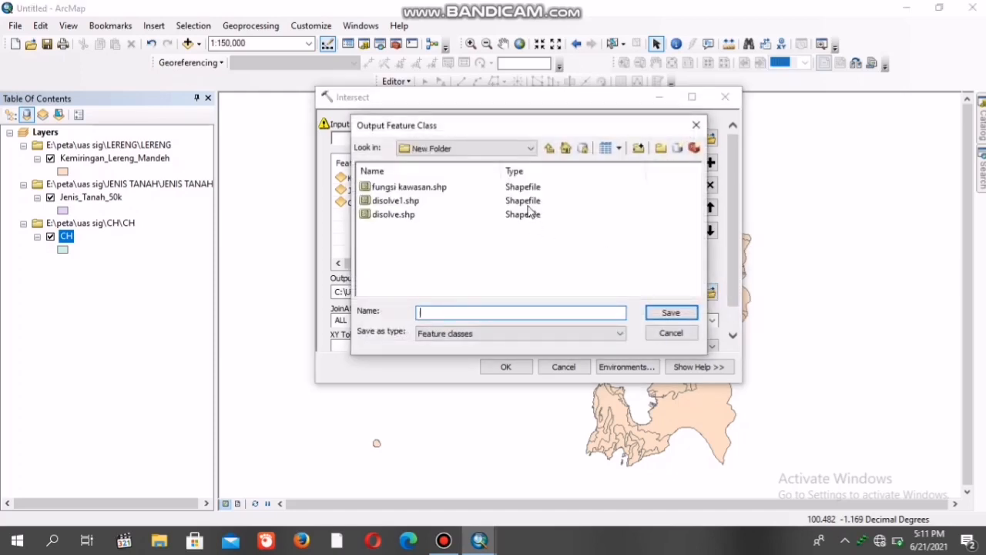
click(452, 148)
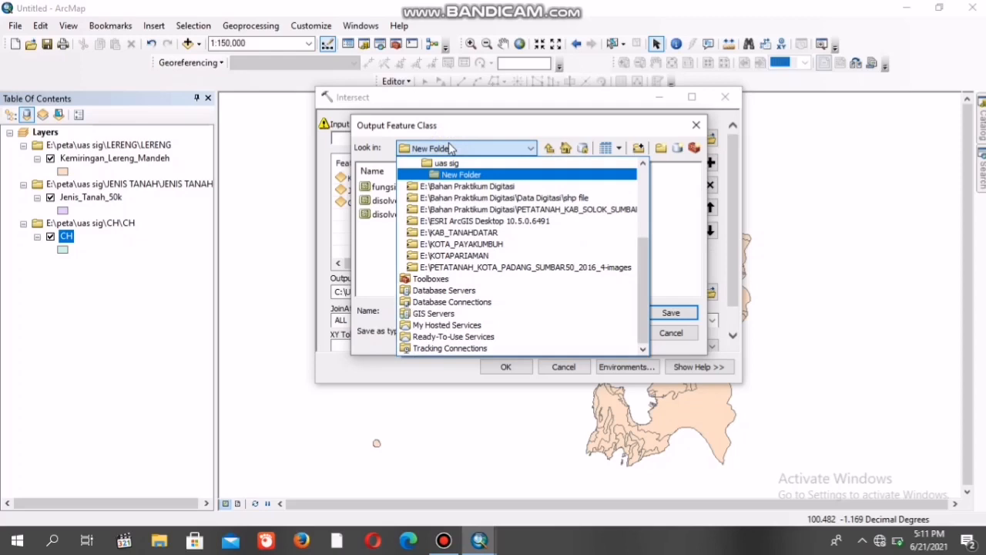
click(446, 163)
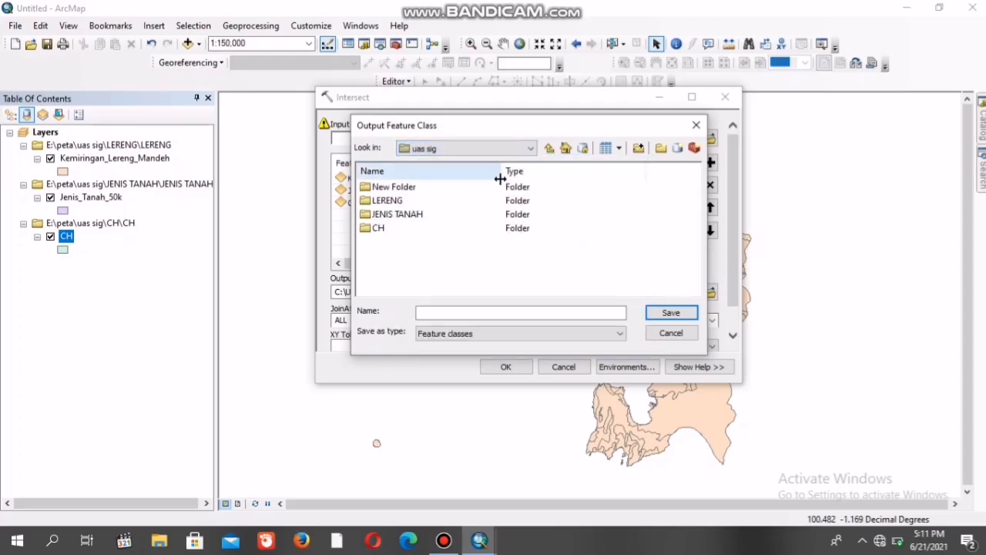
click(661, 148)
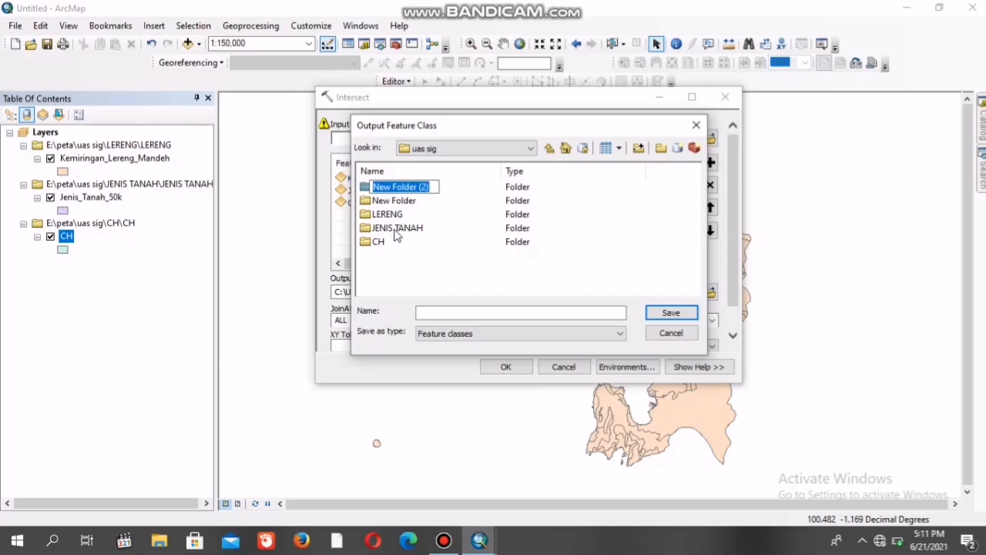
key(BackSpace)
text(pe)
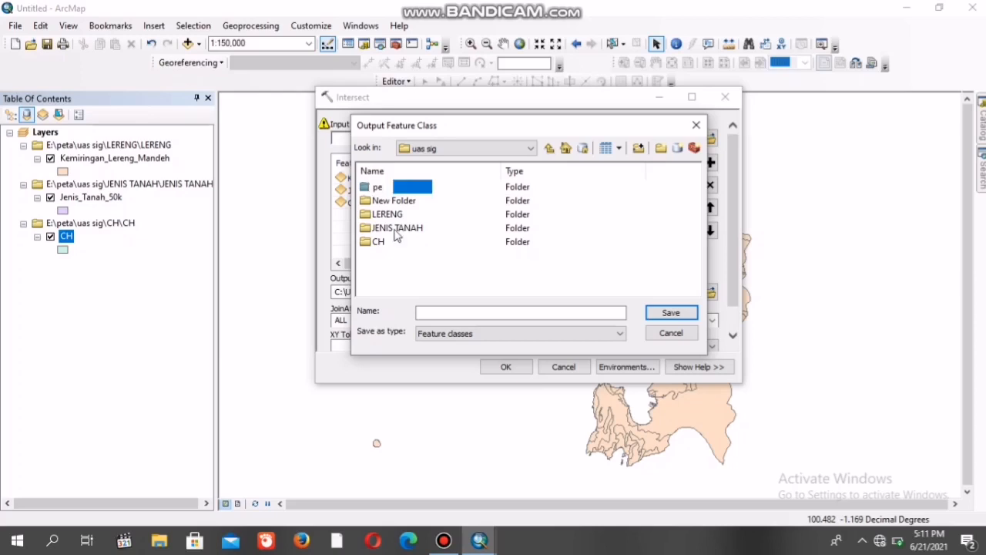
text(ta fungsi kawasan)
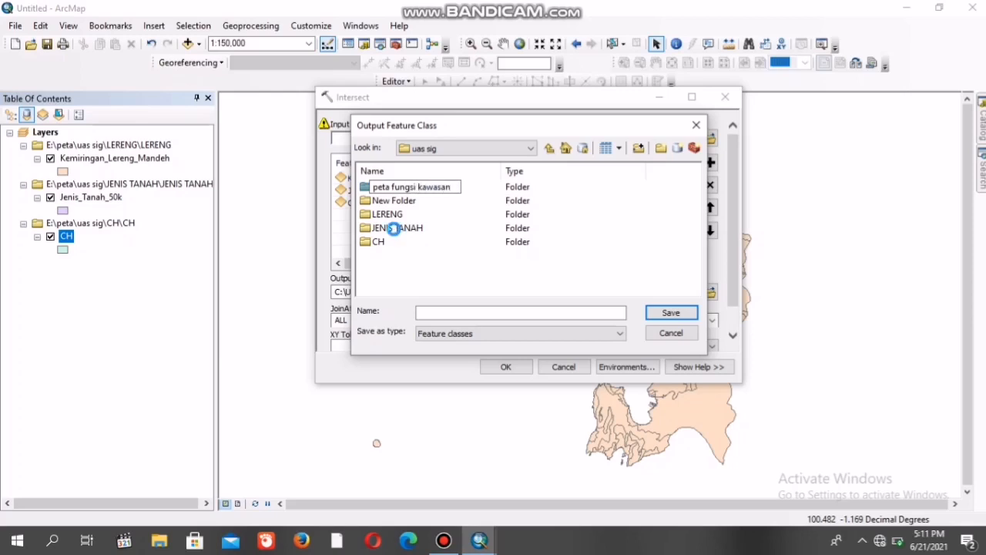
key(Return)
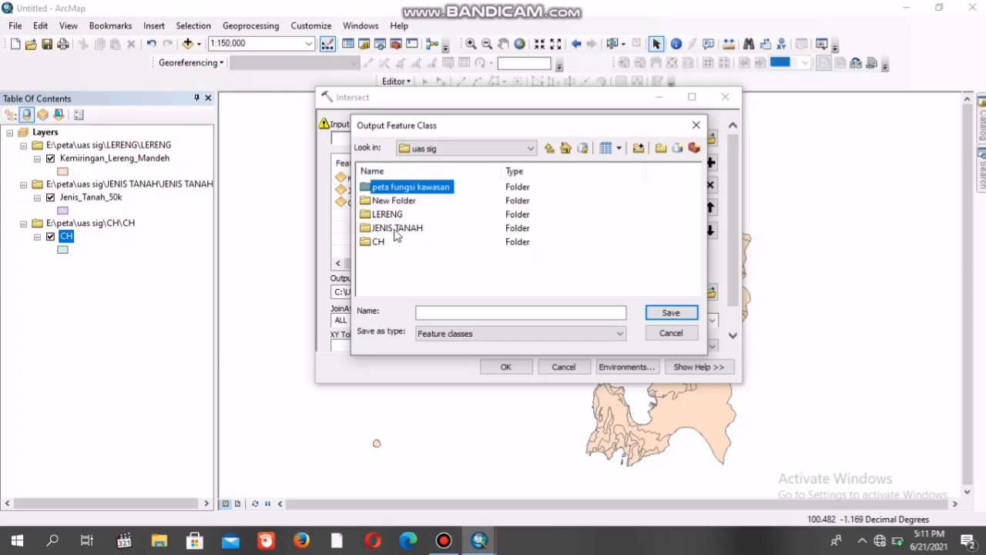
Step: Name the output feature class fungsi_kawasan_mandeh in the peta fungsi kawasan folder and run the Intersect
double_click(428, 191)
click(473, 313)
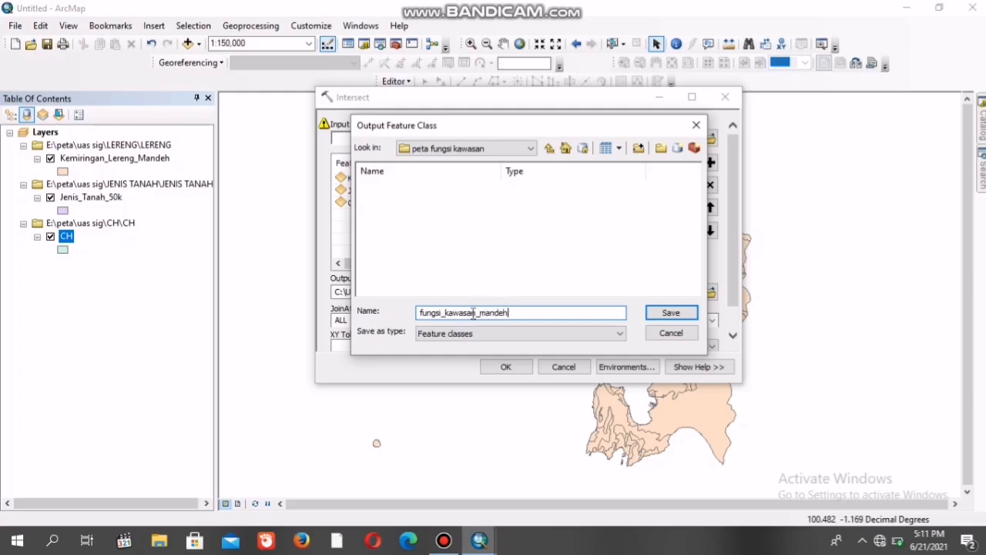
click(664, 312)
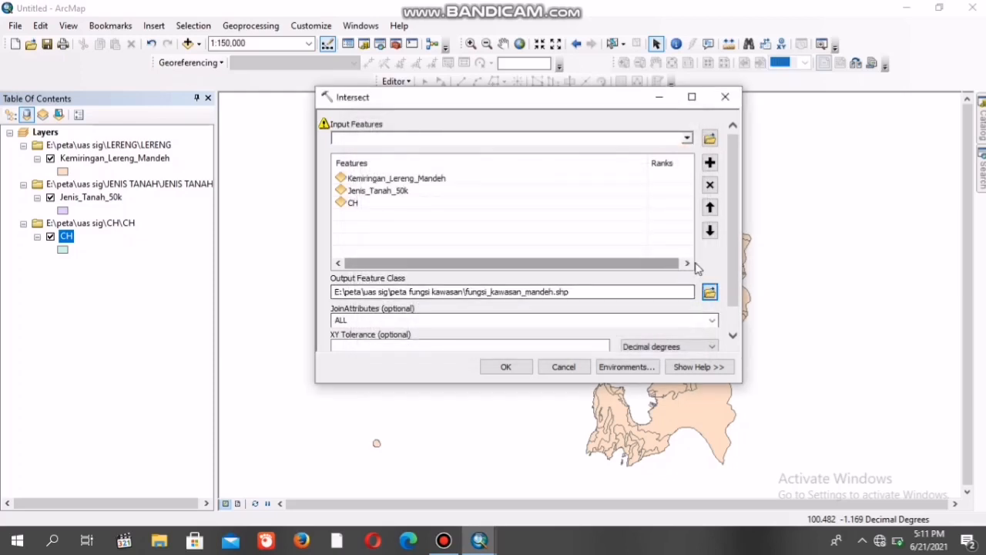
scroll(739, 238, down, 1)
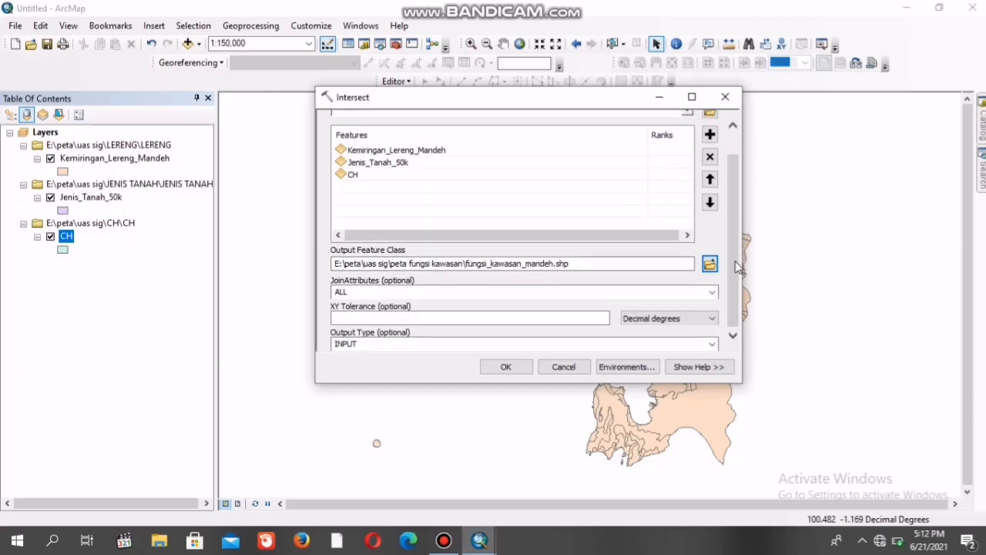
click(506, 368)
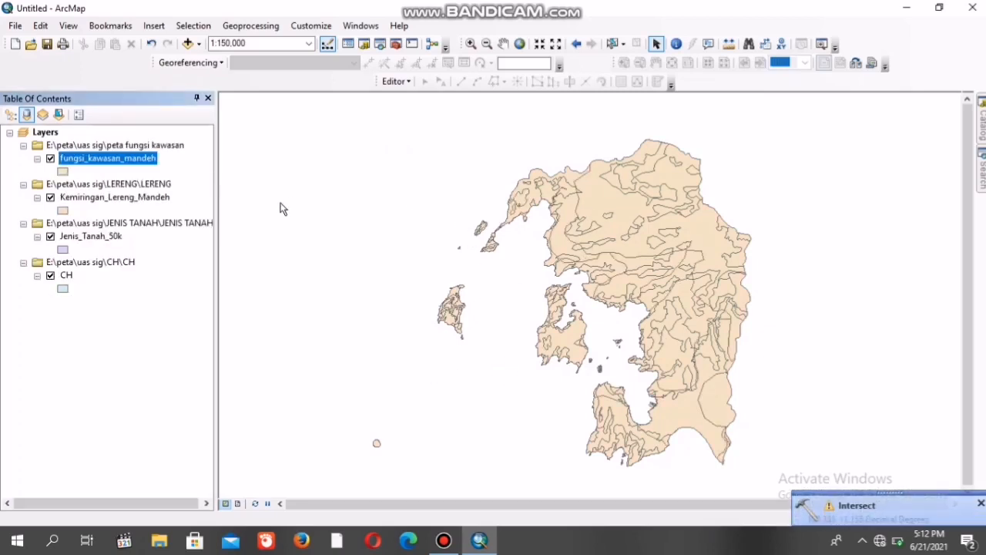
Step: Hide the CH, Jenis_Tanah_50k and Kemiringan_Lereng_Mandeh layers, leaving only fungsi_kawasan_mandeh displayed
click(50, 276)
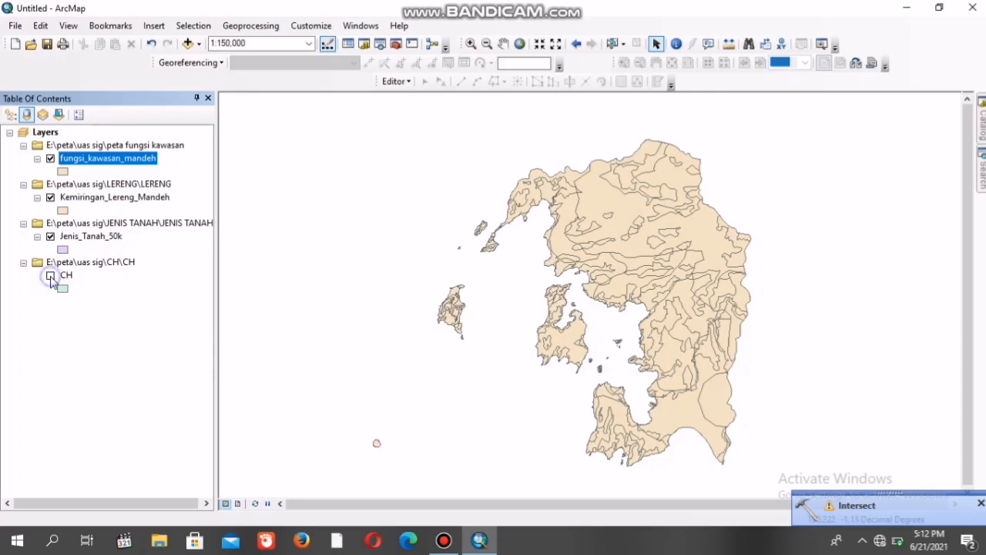
click(50, 237)
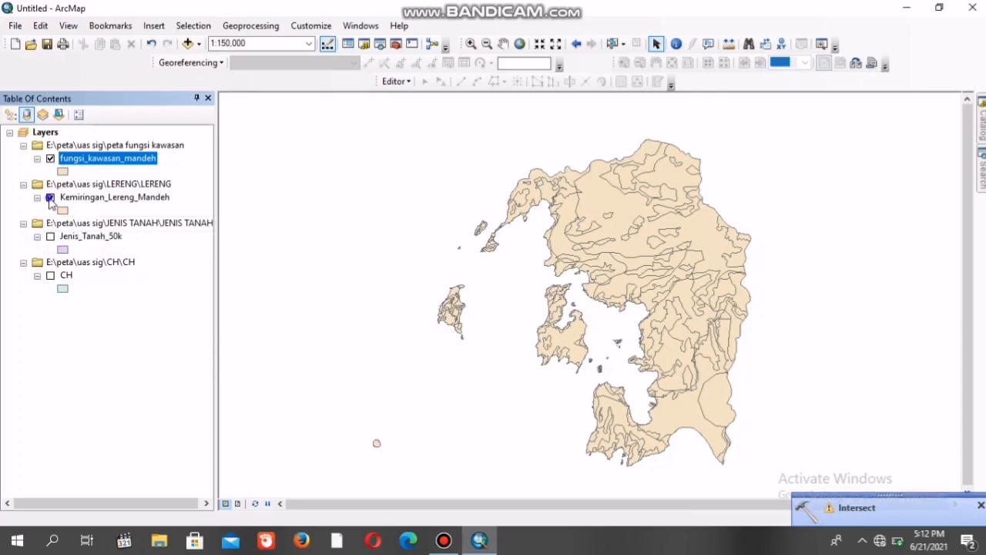
click(50, 198)
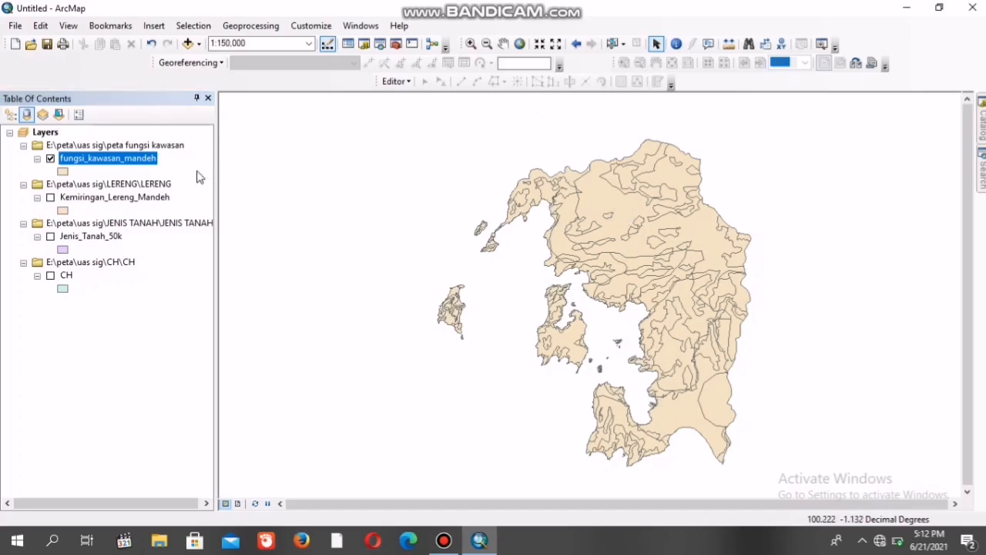
Step: Open the attribute table of fungsi_kawasan_mandeh and look through its combined columns, including the rainfall scores
right_click(141, 162)
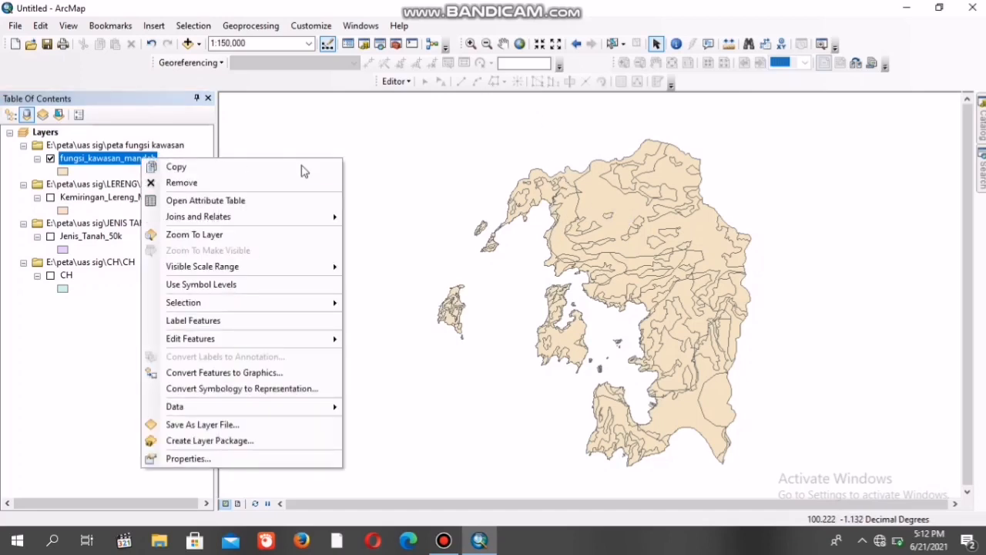
click(464, 164)
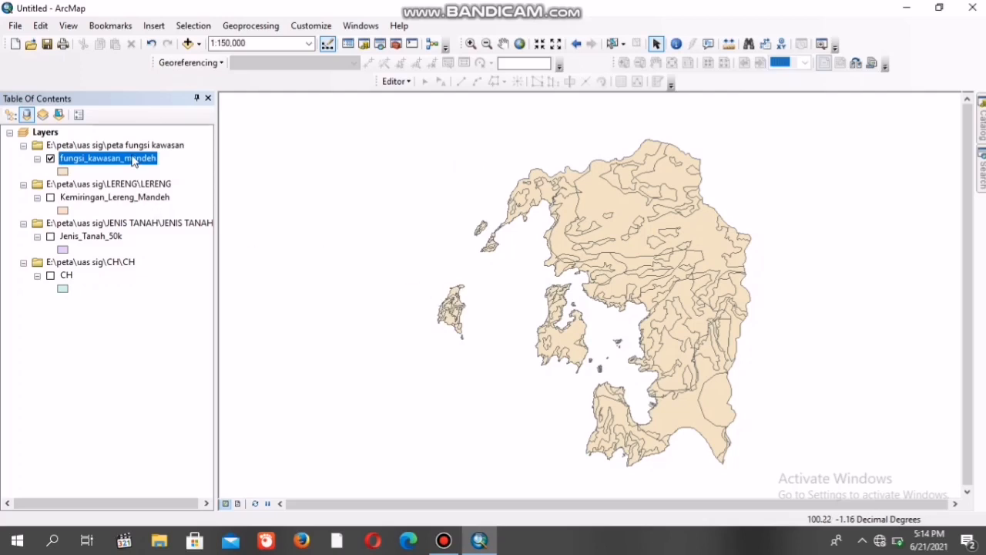
right_click(133, 160)
click(162, 195)
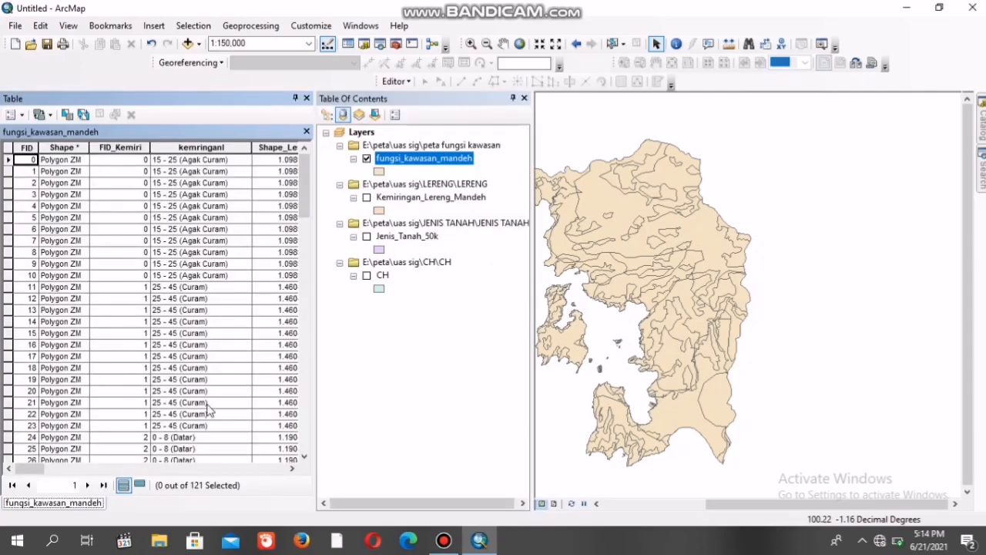
drag(44, 466, 292, 493)
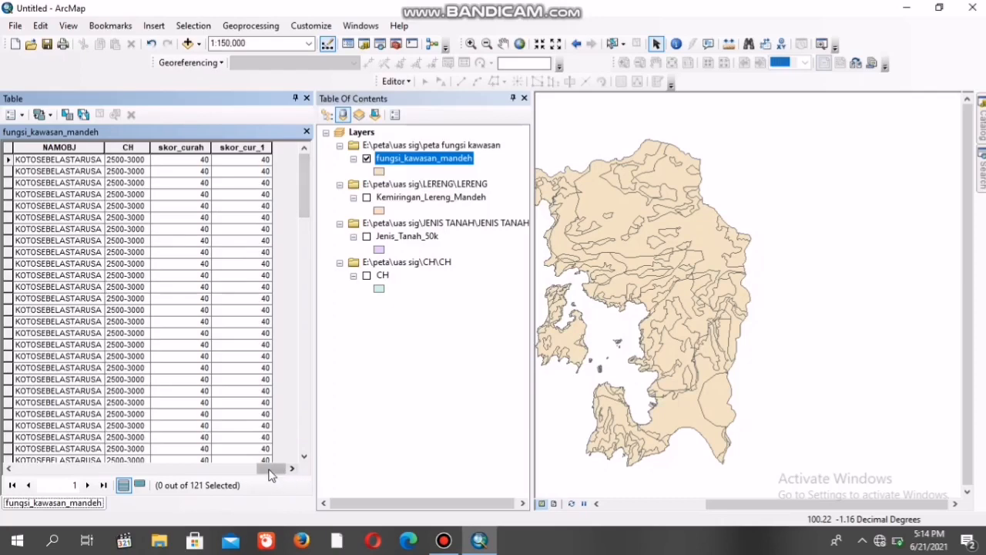
drag(269, 473, 13, 483)
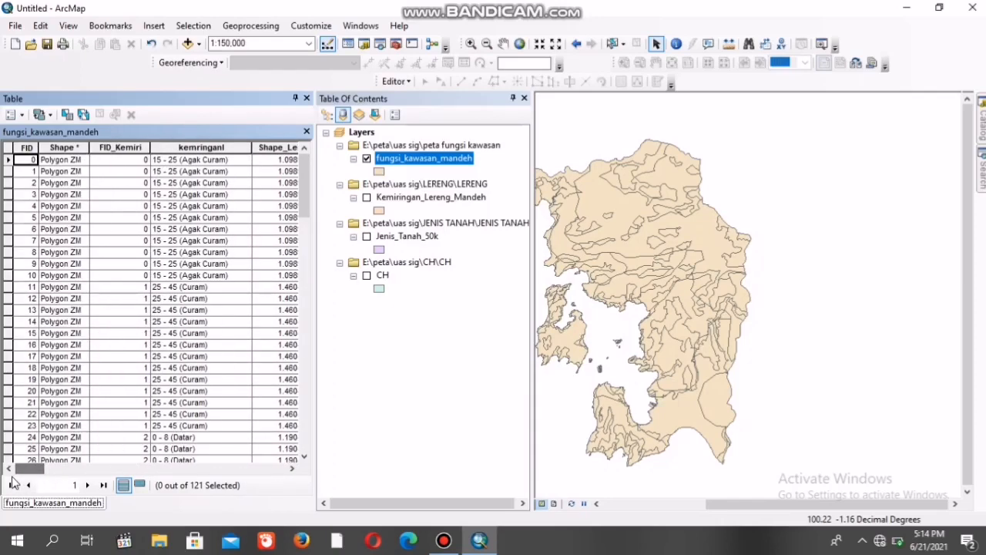
Step: Add a Long Integer field named skor_akhir to the fungsi_kawasan_mandeh attribute table and bring its column into view
click(10, 114)
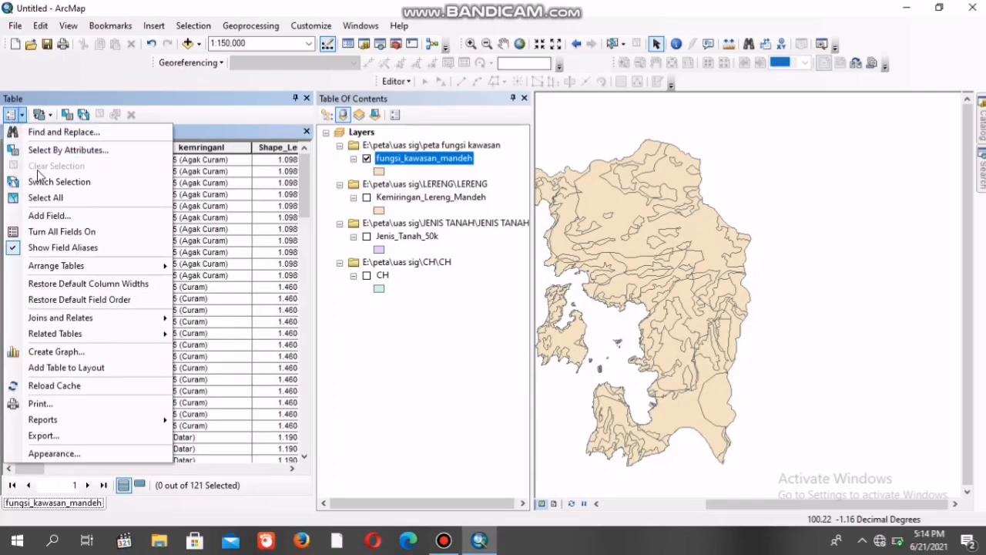
click(49, 215)
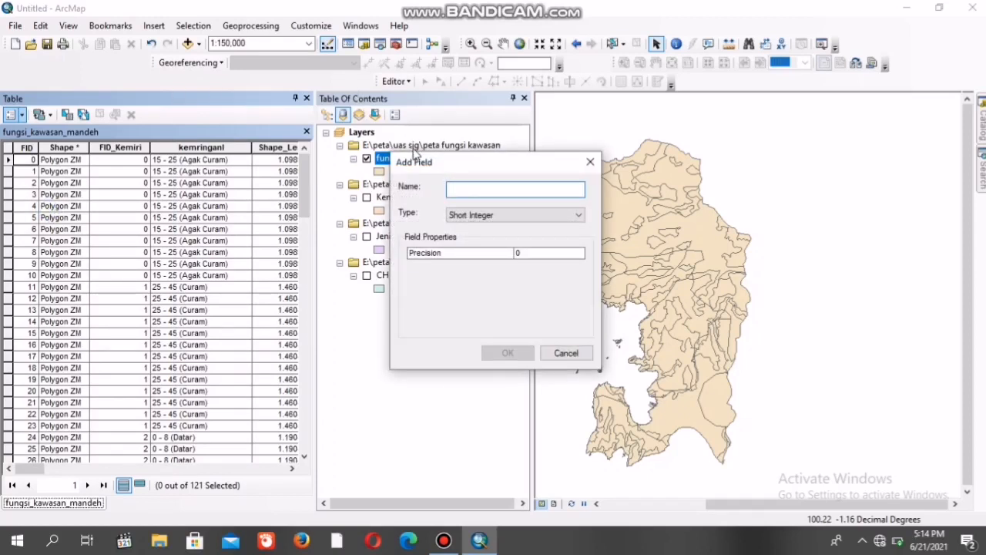
text(skor_akhir)
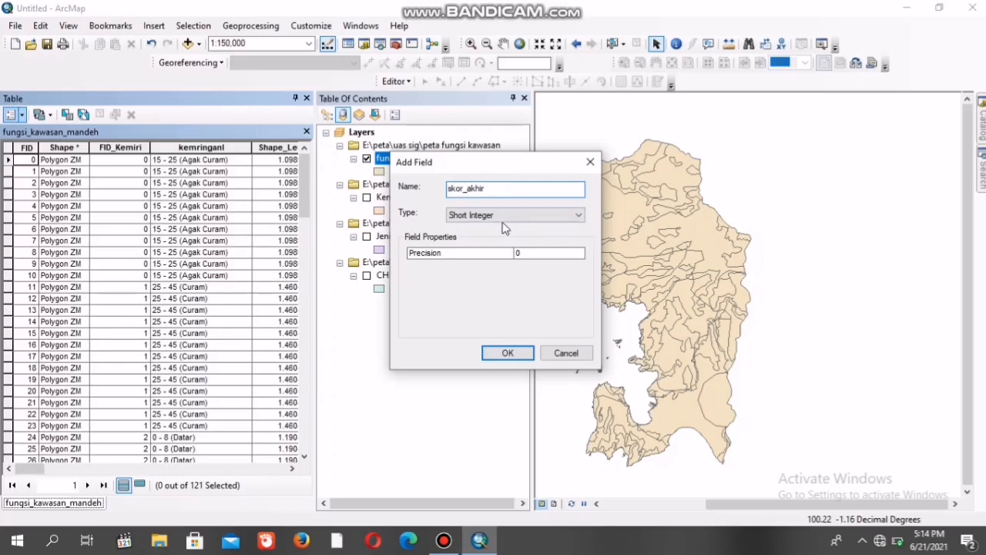
click(504, 217)
click(493, 237)
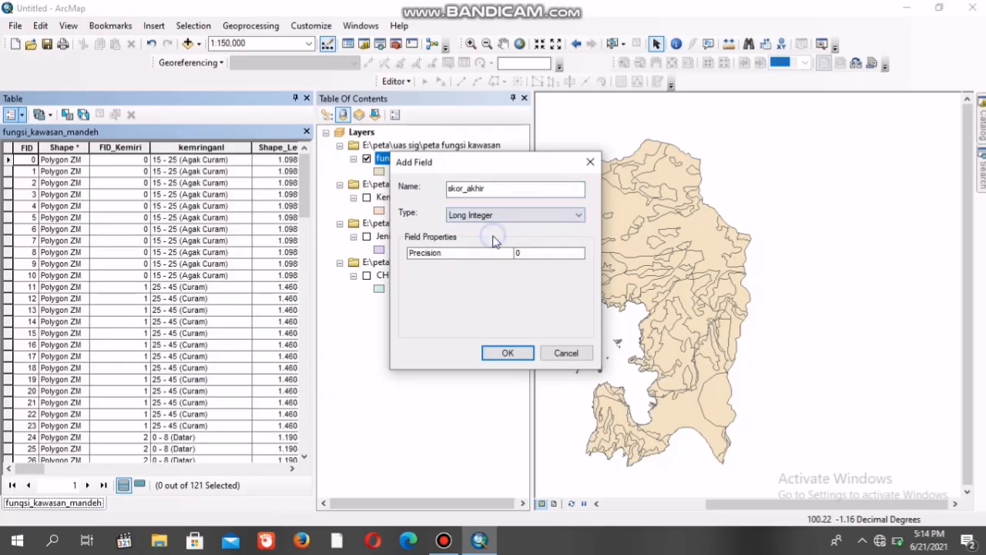
click(507, 353)
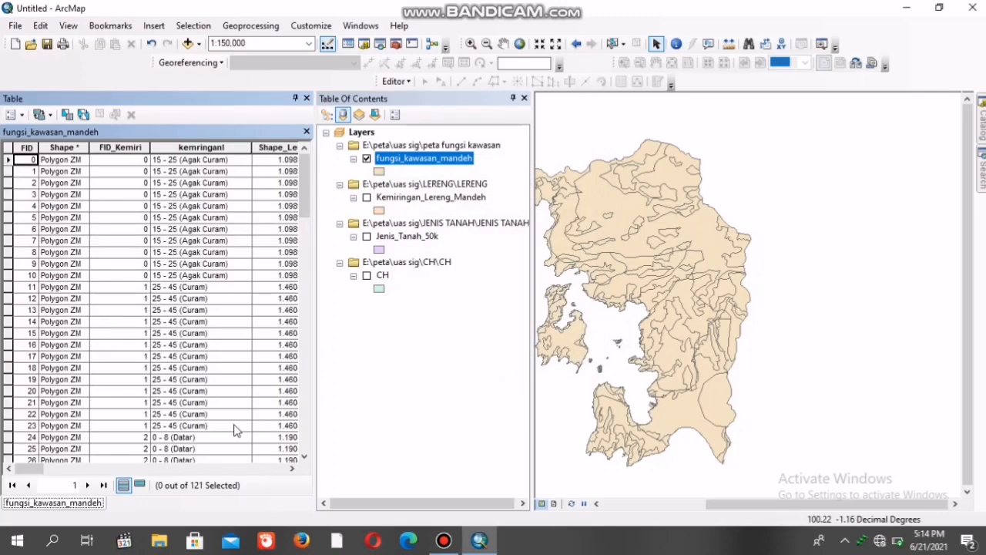
drag(26, 467, 307, 492)
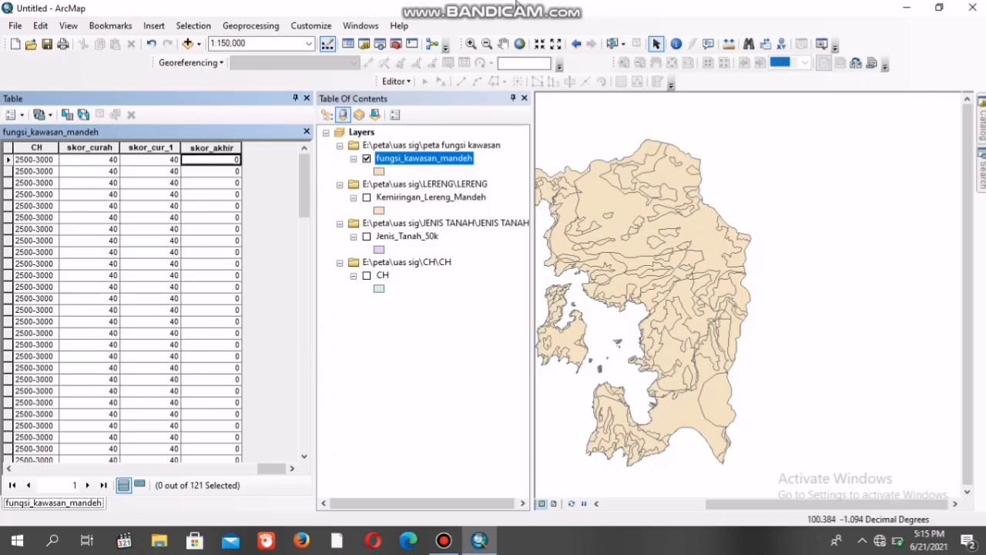
Step: Add a Text field named keterangan to the fungsi_kawasan_mandeh table, accepting the suggested rename to keterang_1
click(395, 81)
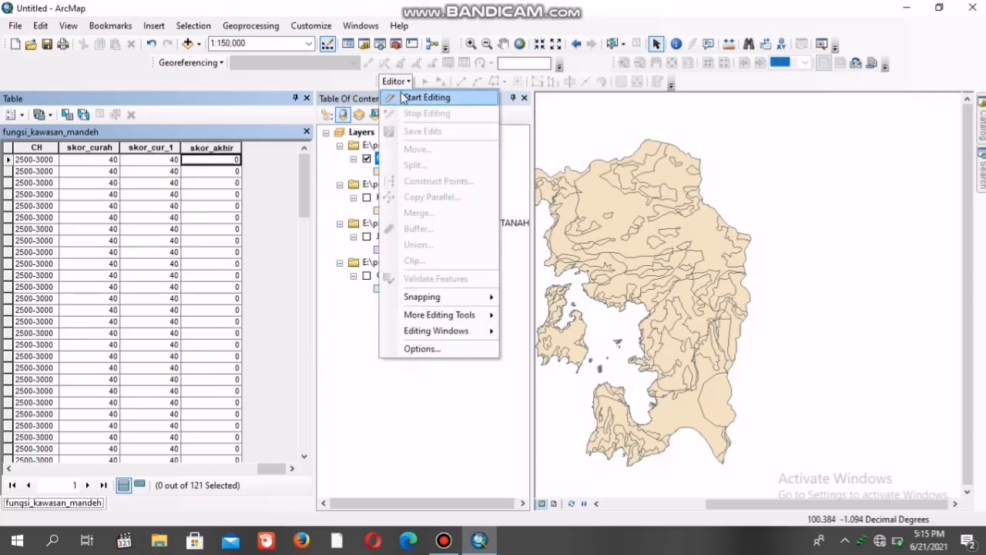
click(11, 114)
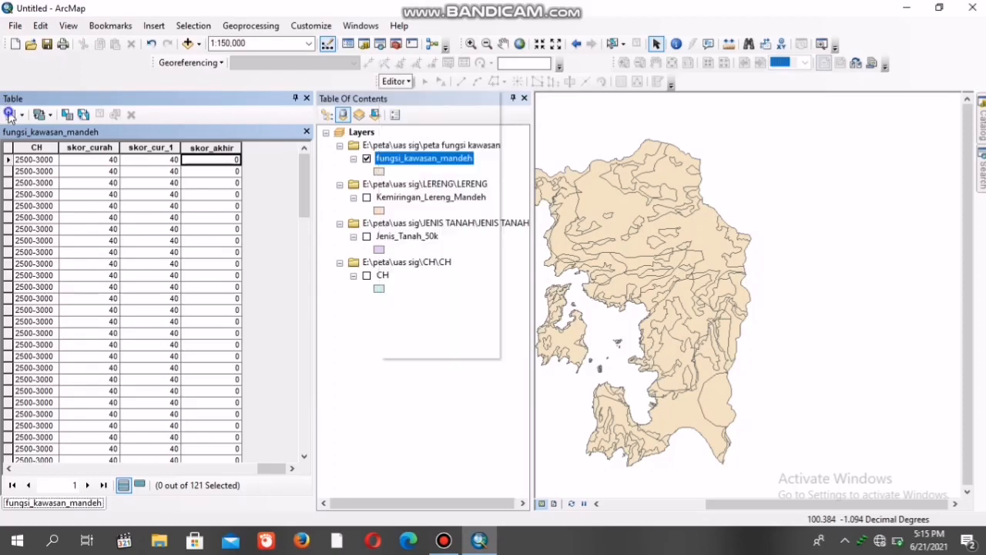
click(34, 117)
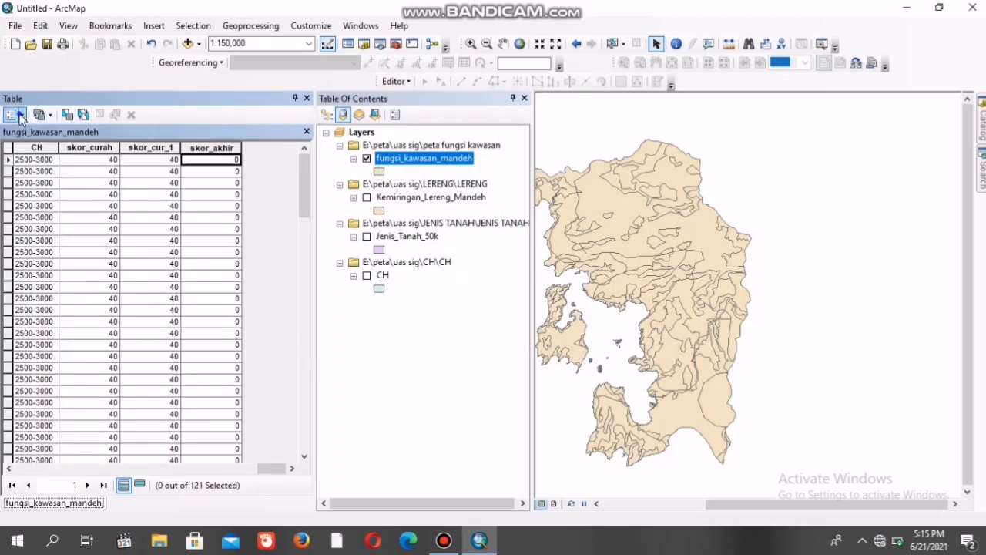
click(11, 114)
click(49, 215)
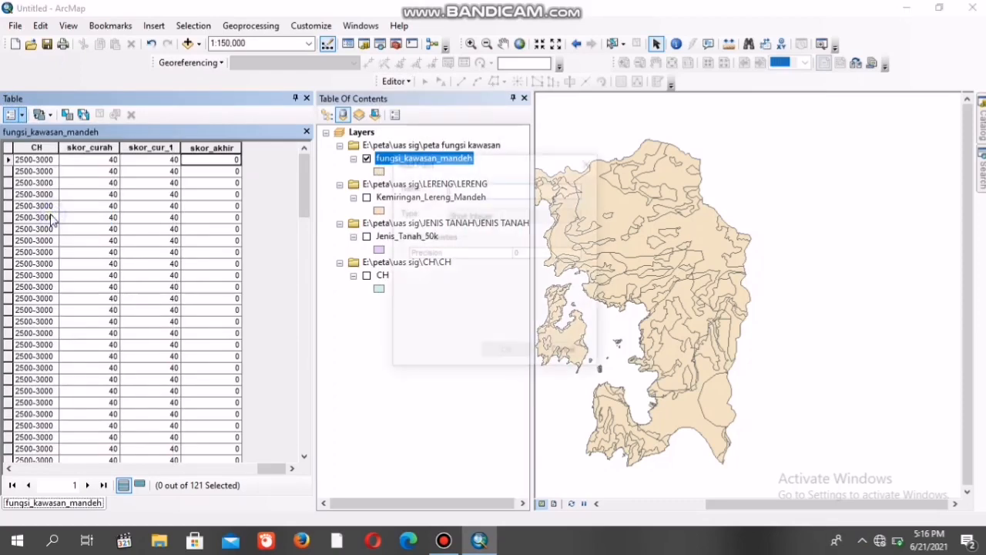
text(keterangan)
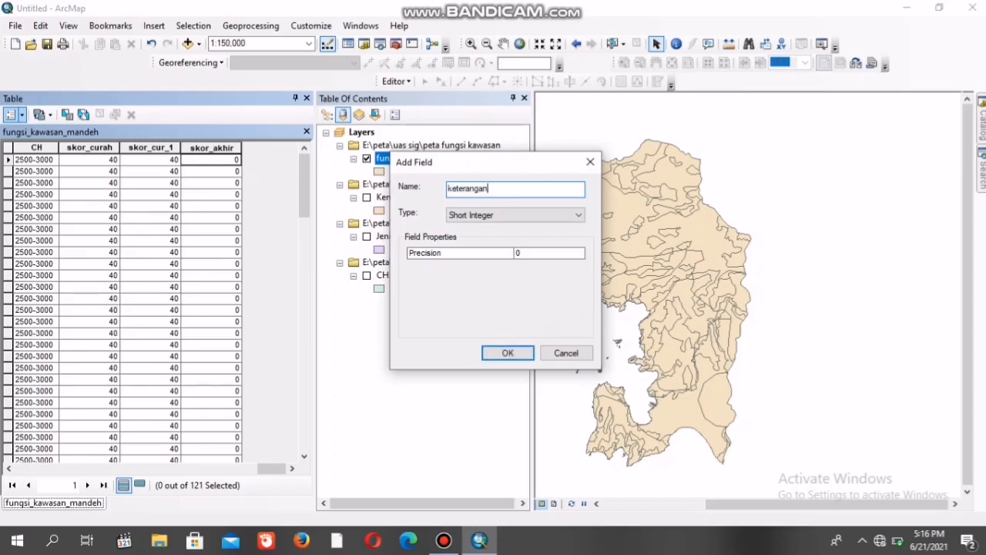
click(514, 215)
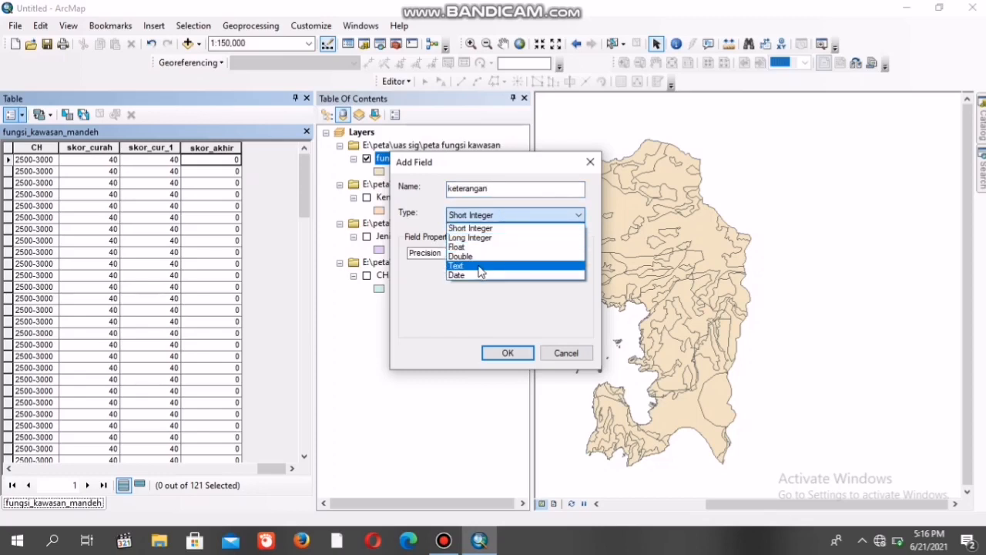
click(480, 266)
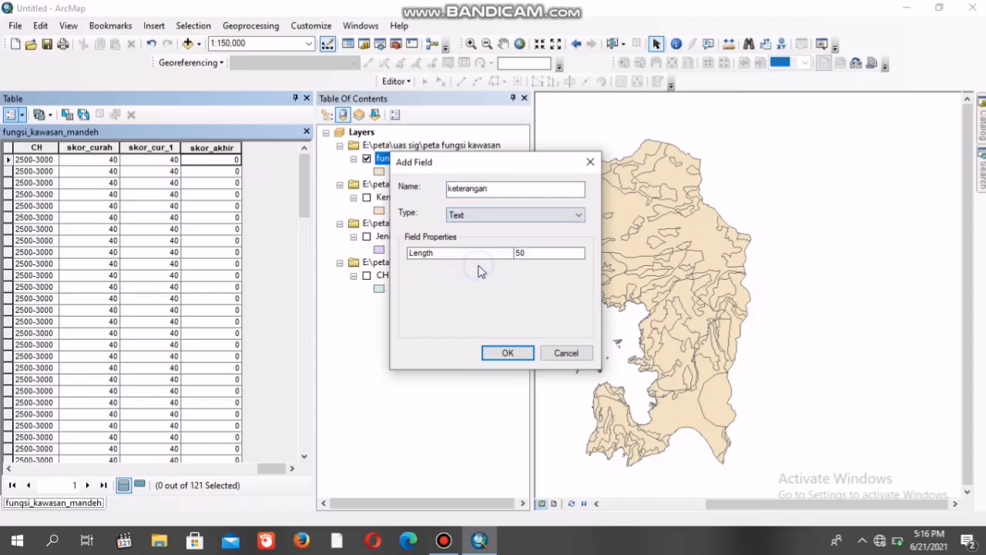
click(508, 353)
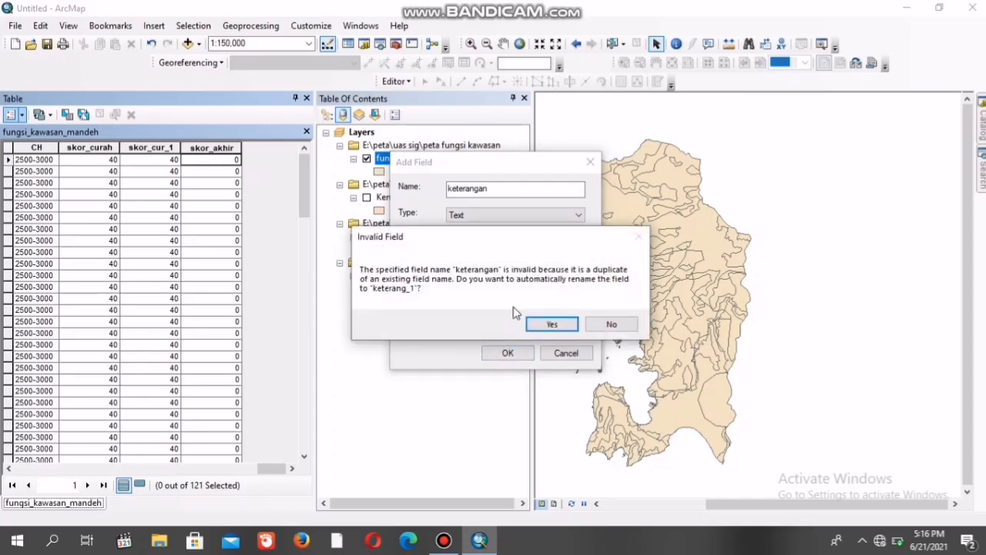
click(549, 323)
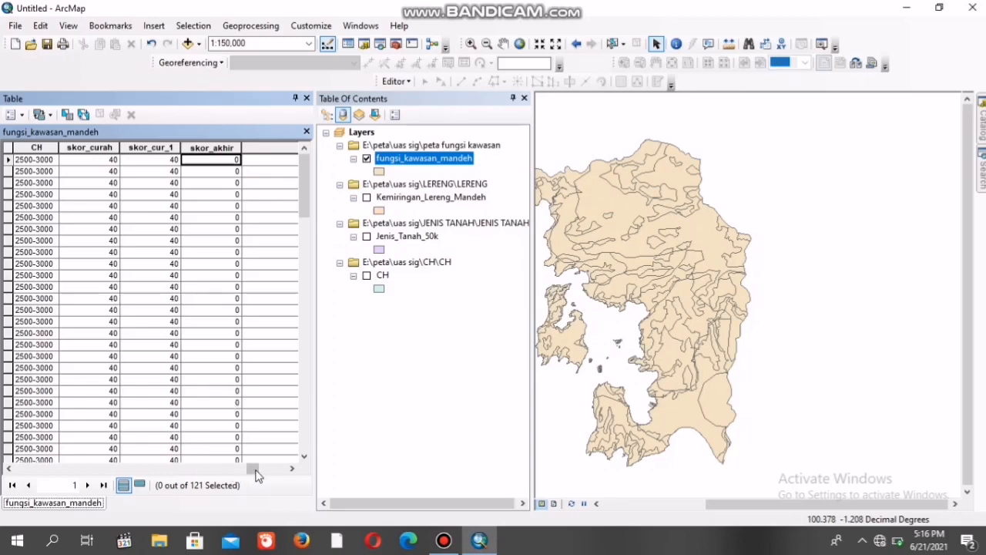
Step: Calculate skor_akhir outside an edit session with the expression [skor_curah] + [skor_kemir] + [skor_tanah]
mouse_move(256, 468)
mouse_down()
mouse_move(278, 476)
mouse_move(248, 477)
mouse_up()
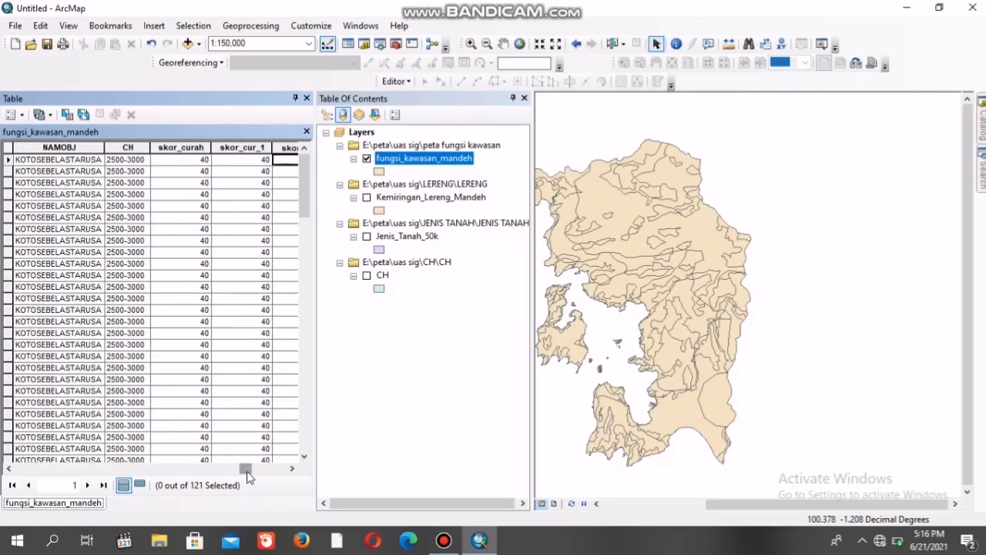
click(292, 469)
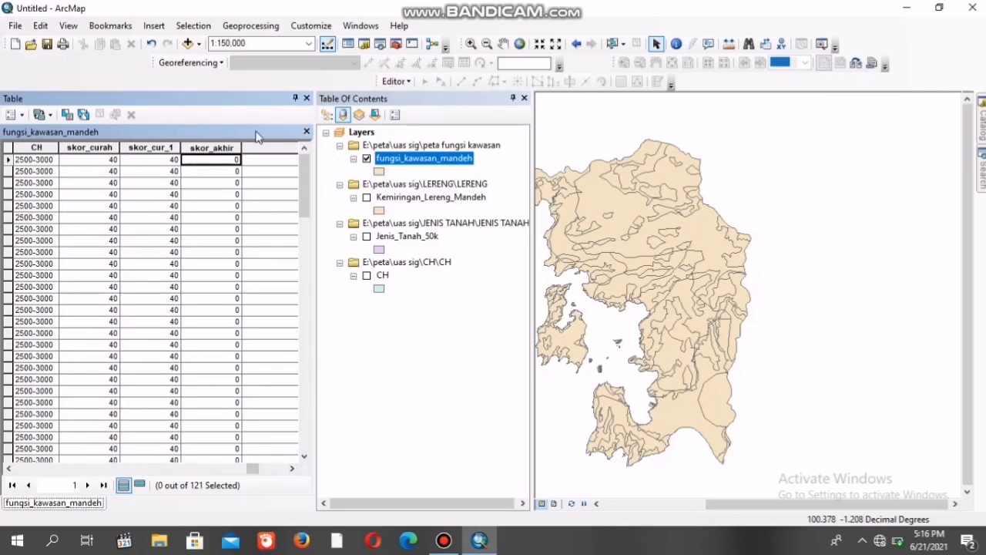
double_click(233, 147)
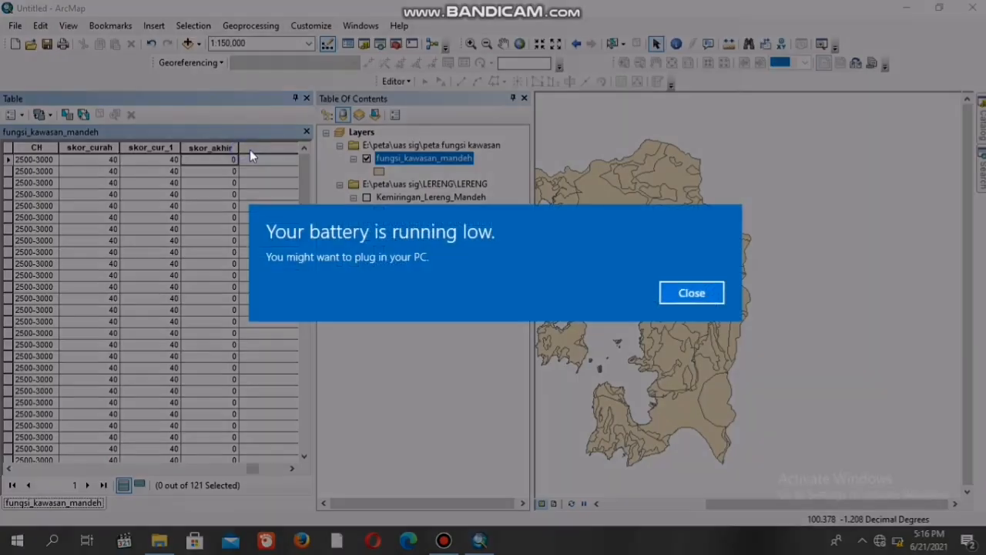
click(692, 294)
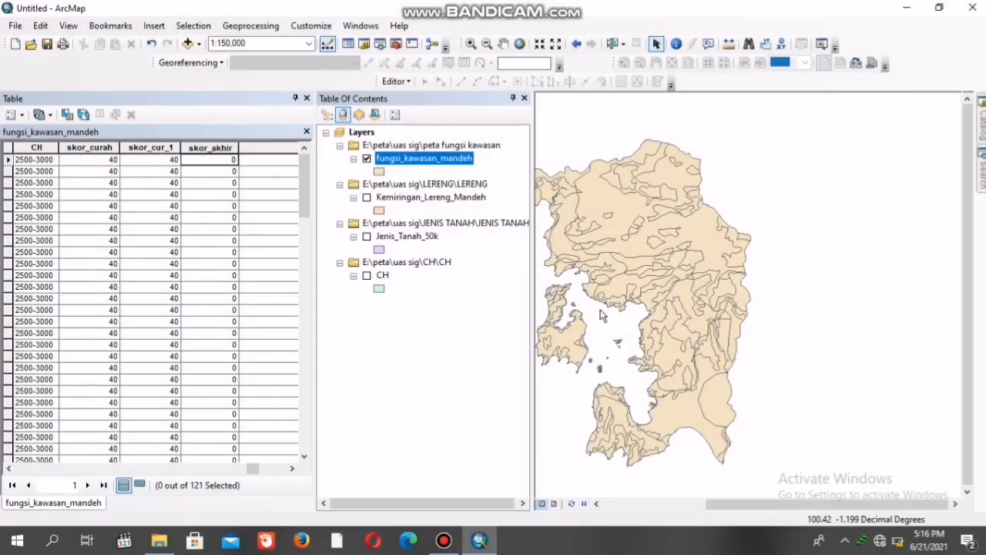
click(222, 150)
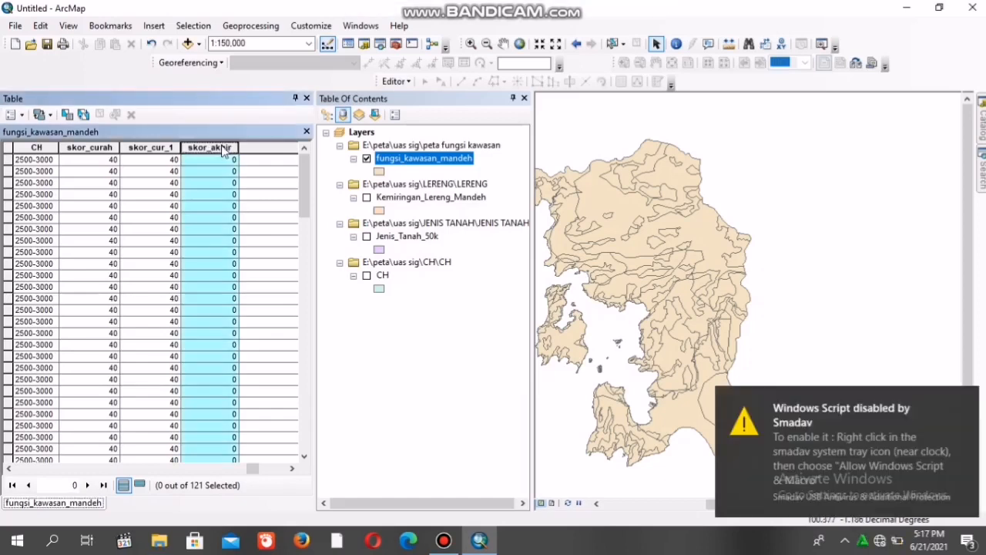
right_click(216, 151)
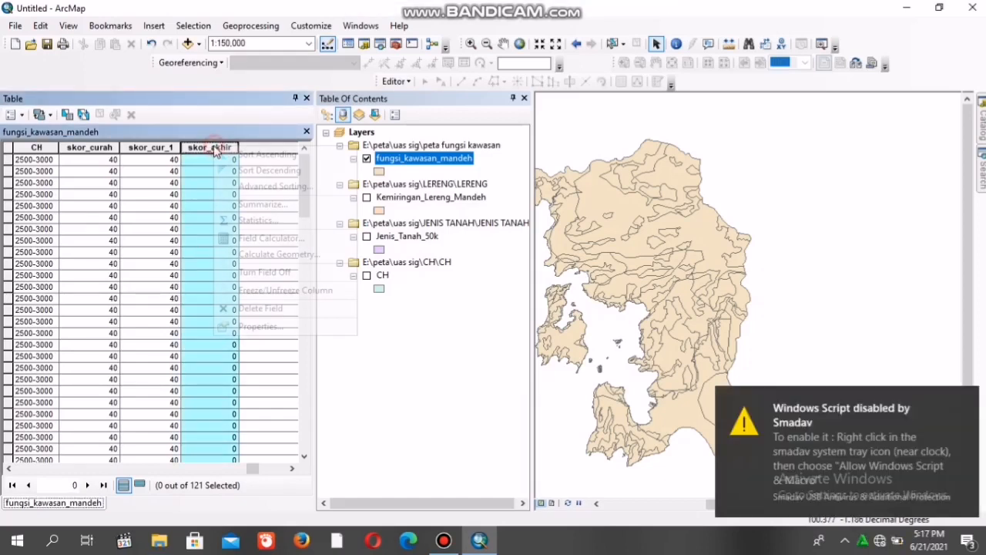
click(266, 239)
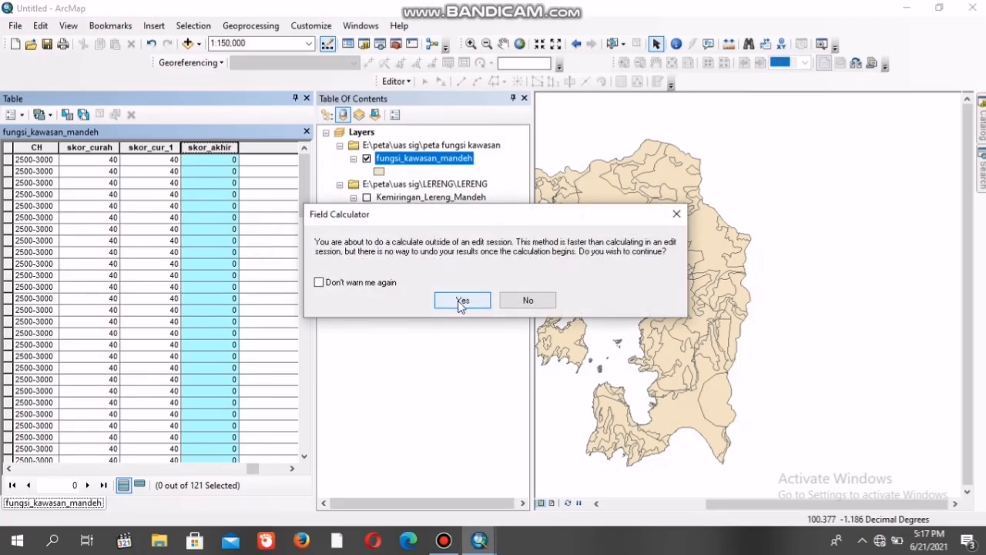
click(461, 302)
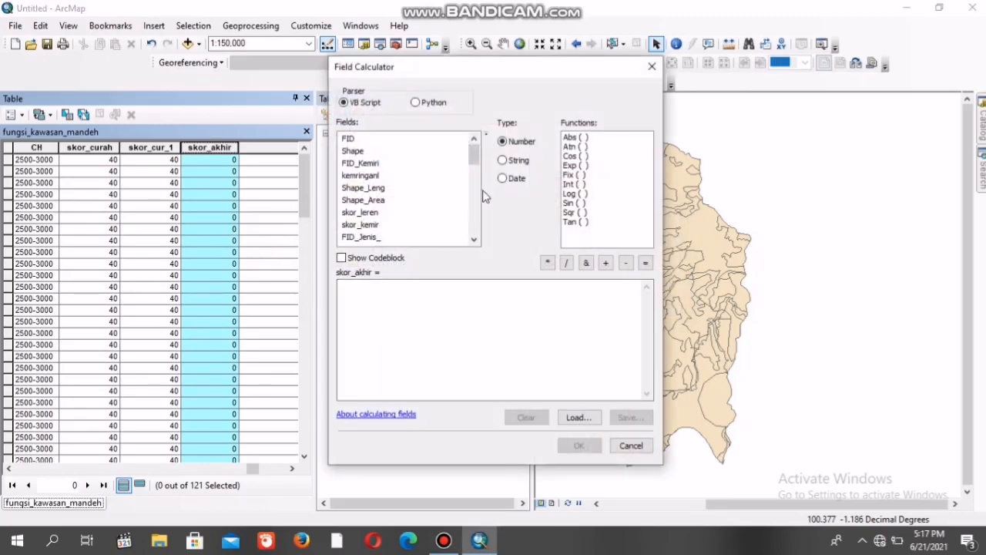
click(363, 296)
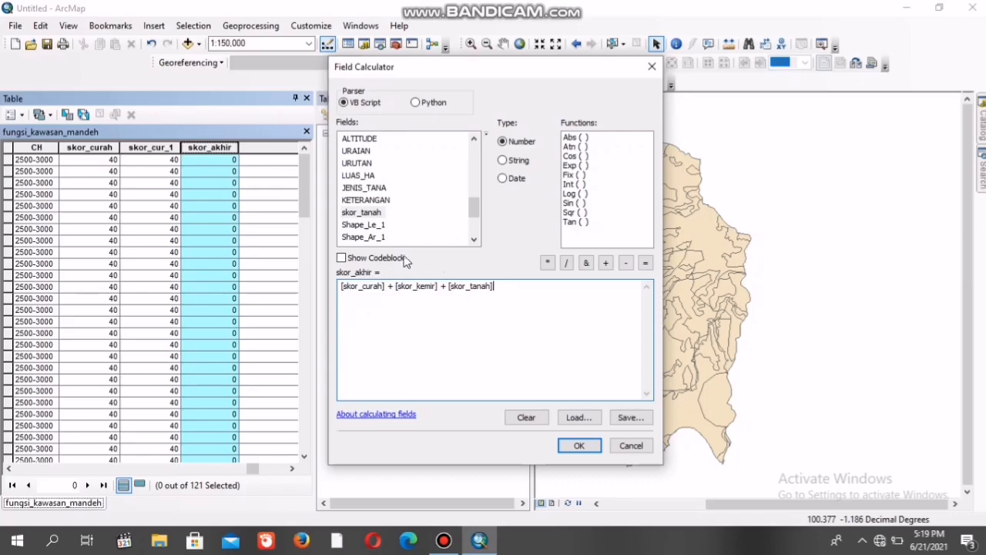
click(578, 445)
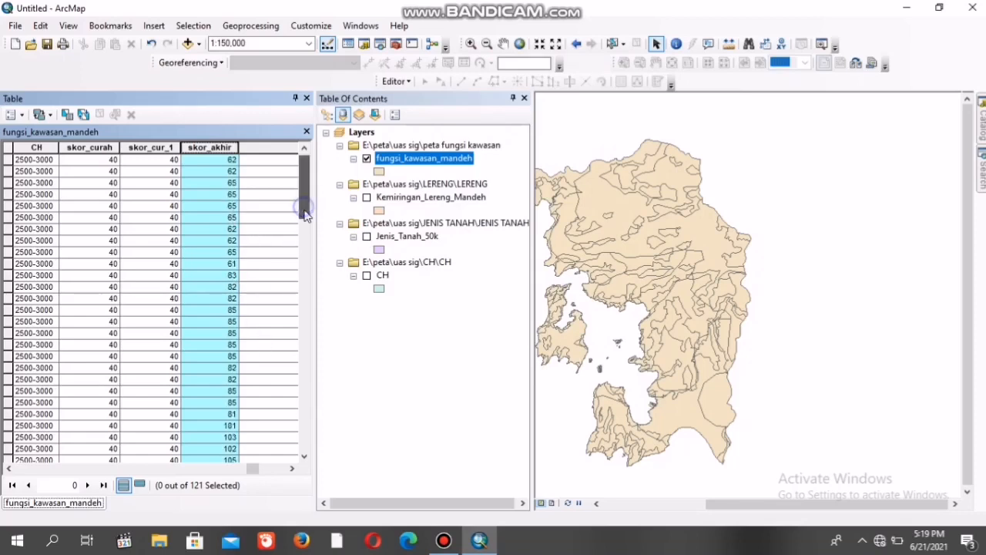
Step: Look through the skor_akhir scores and select the first 11 records of the table, those scoring 61 to 65
mouse_move(305, 216)
mouse_down()
mouse_move(324, 447)
mouse_move(307, 205)
mouse_up()
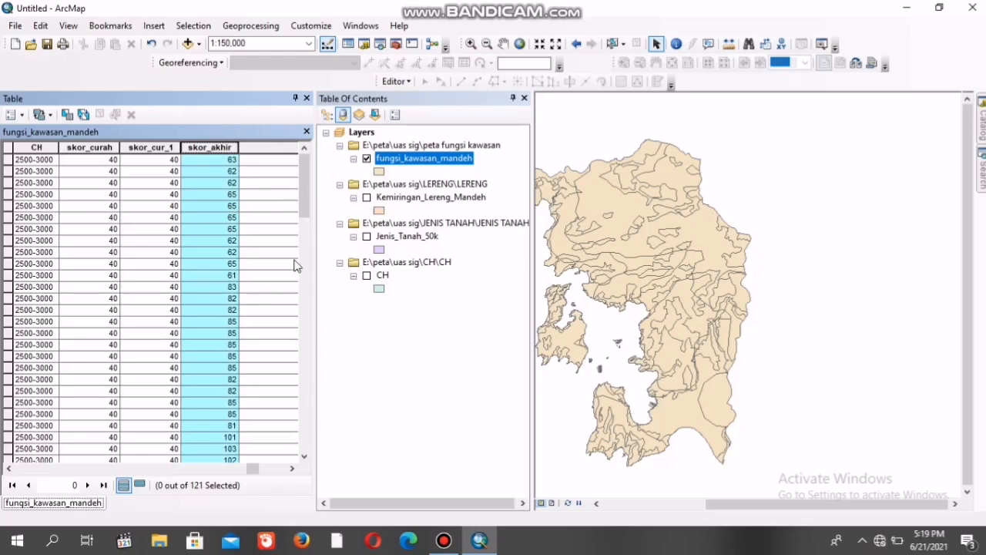
drag(254, 468, 265, 467)
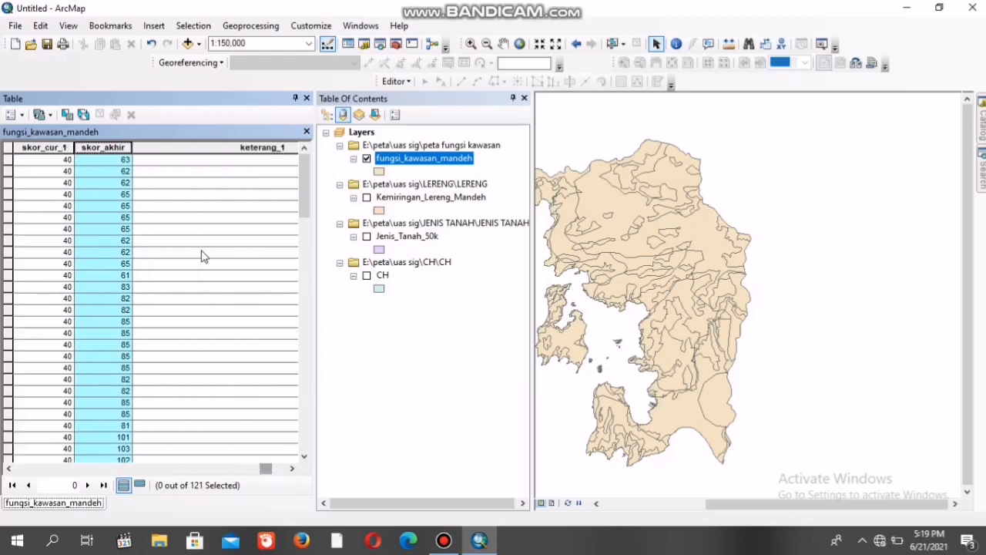
click(186, 147)
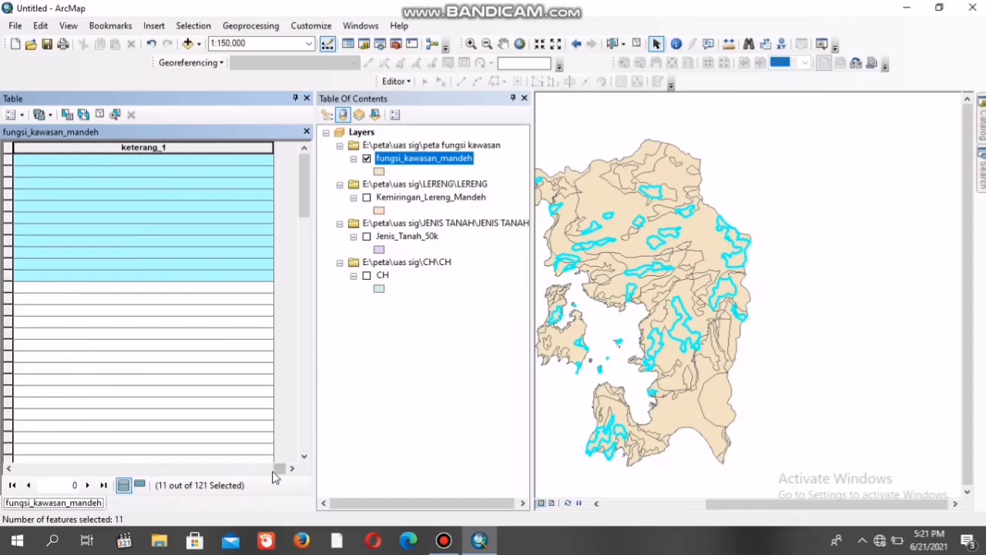
drag(279, 468, 262, 468)
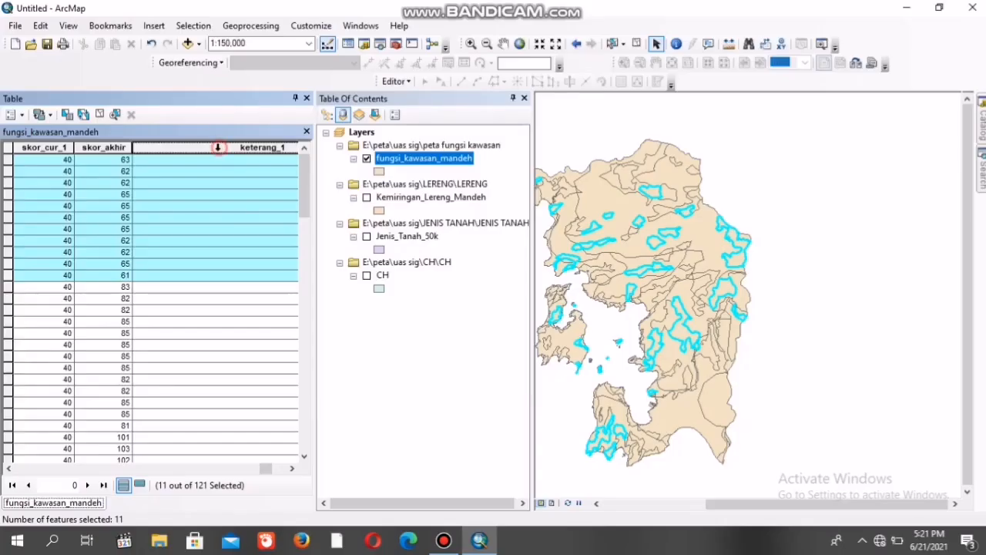
Step: Try to calculate the keterang_1 field for the 11 selected records outside an edit session
right_click(217, 146)
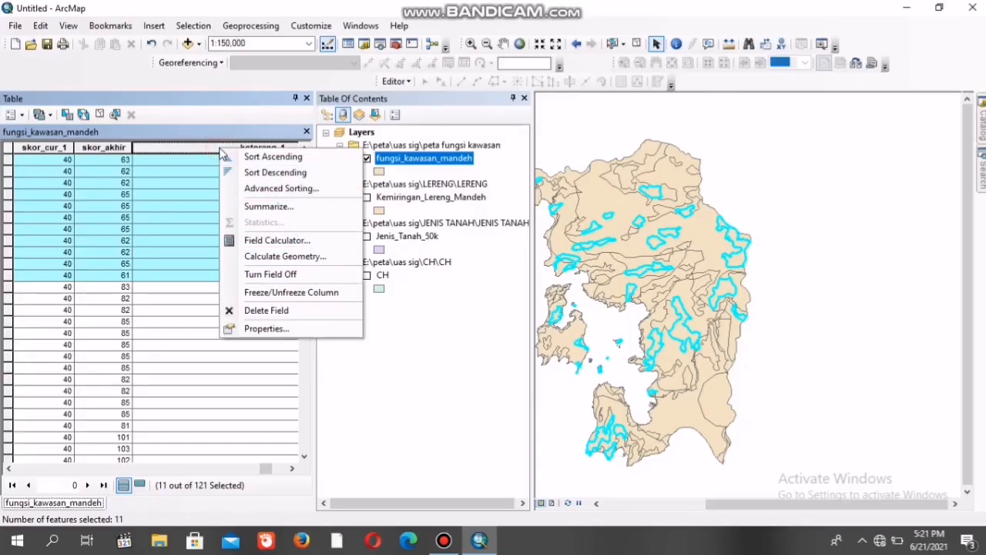
click(259, 240)
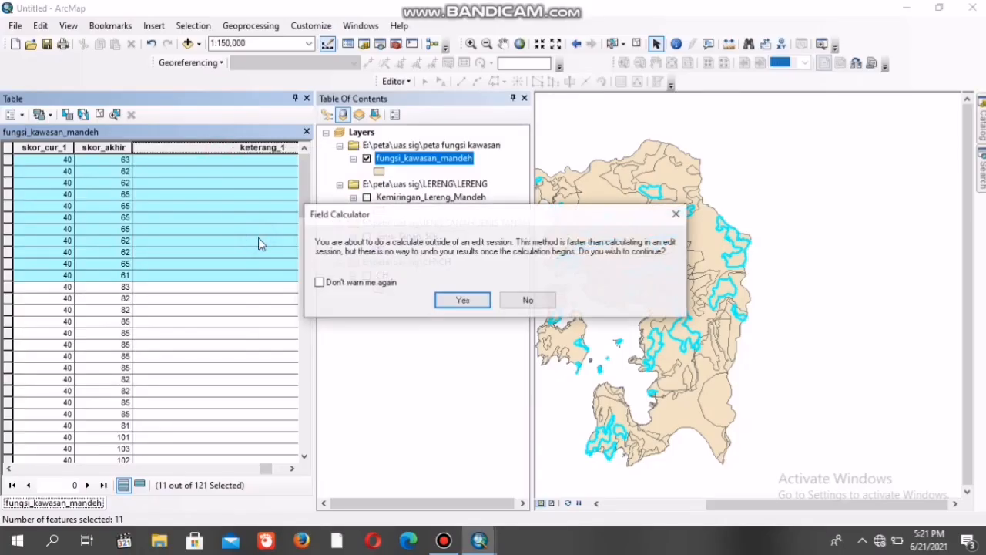
click(461, 300)
key(Return)
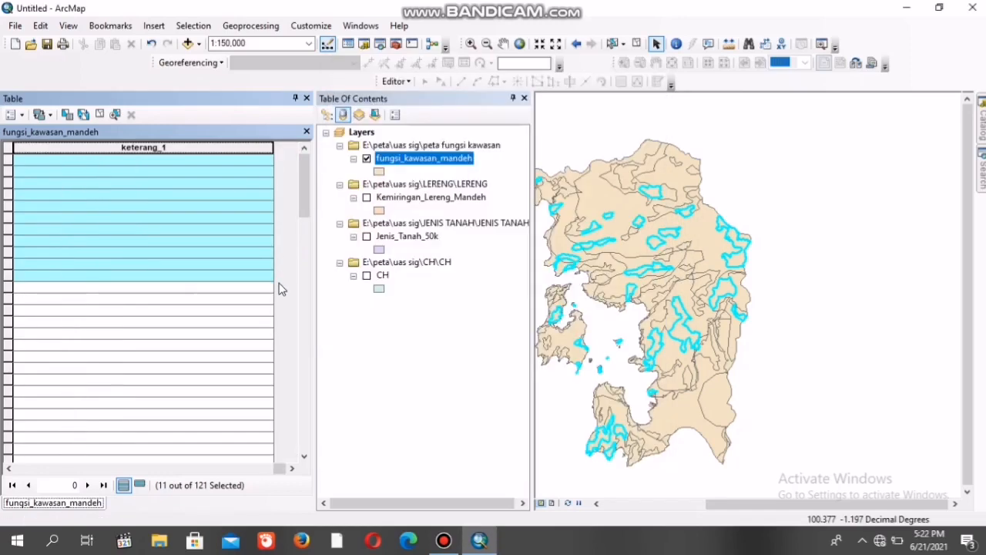
click(9, 468)
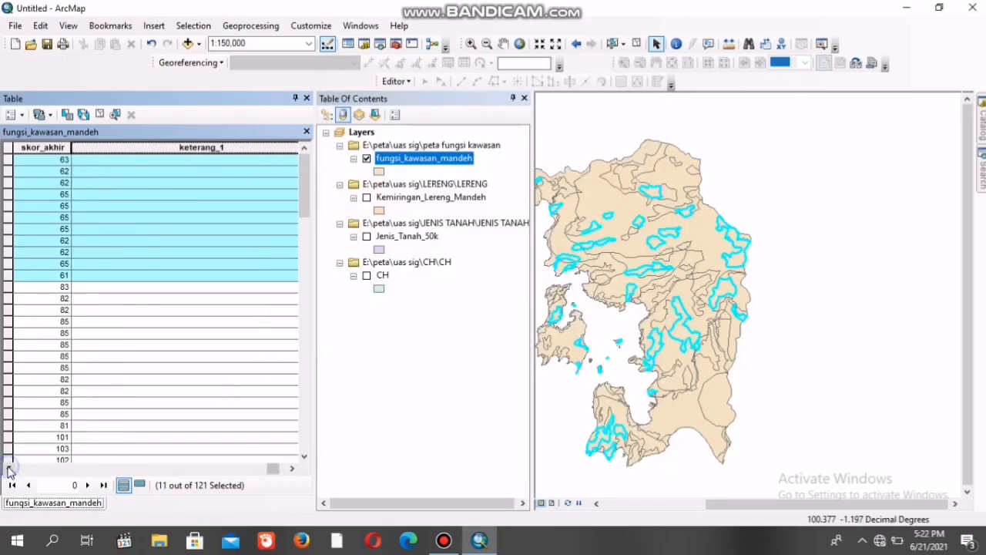
click(10, 469)
click(239, 333)
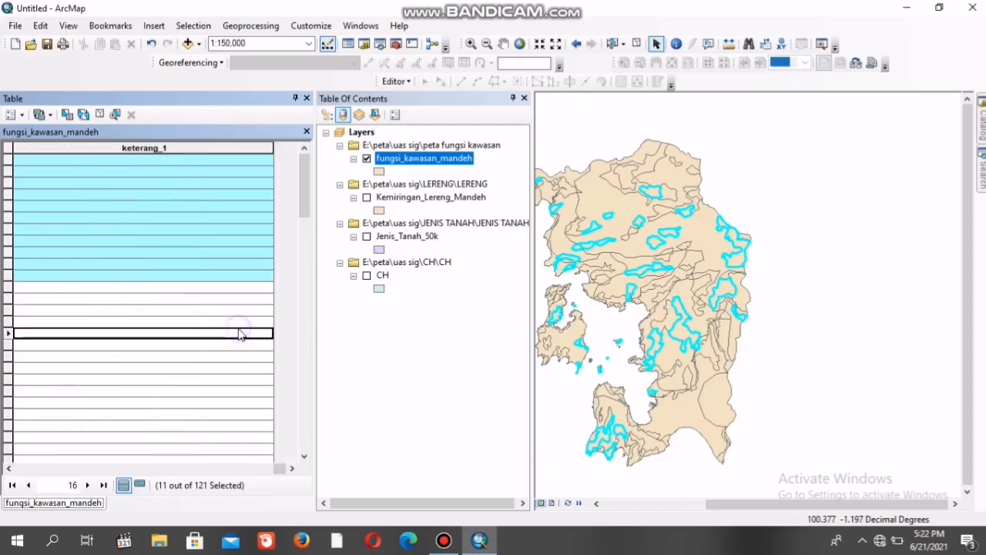
click(211, 279)
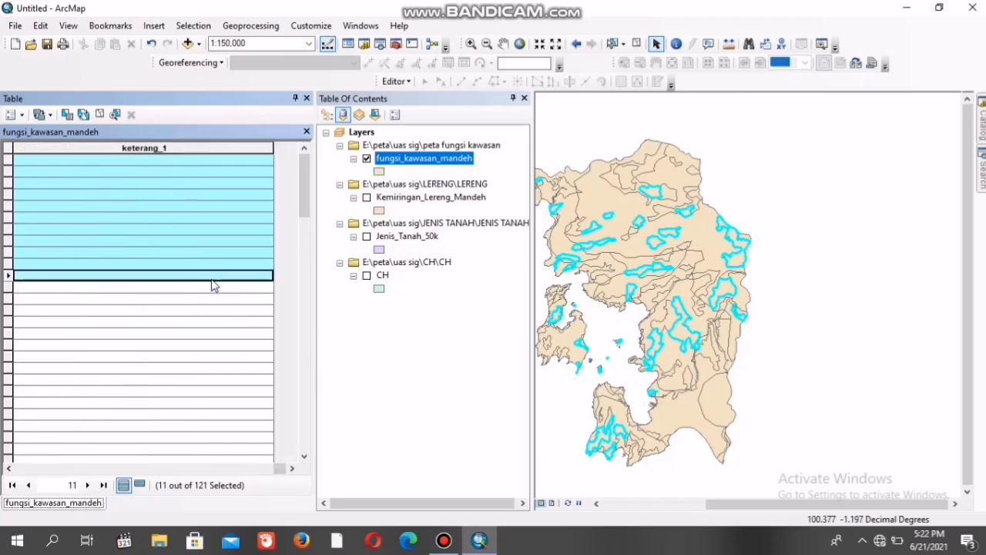
click(244, 229)
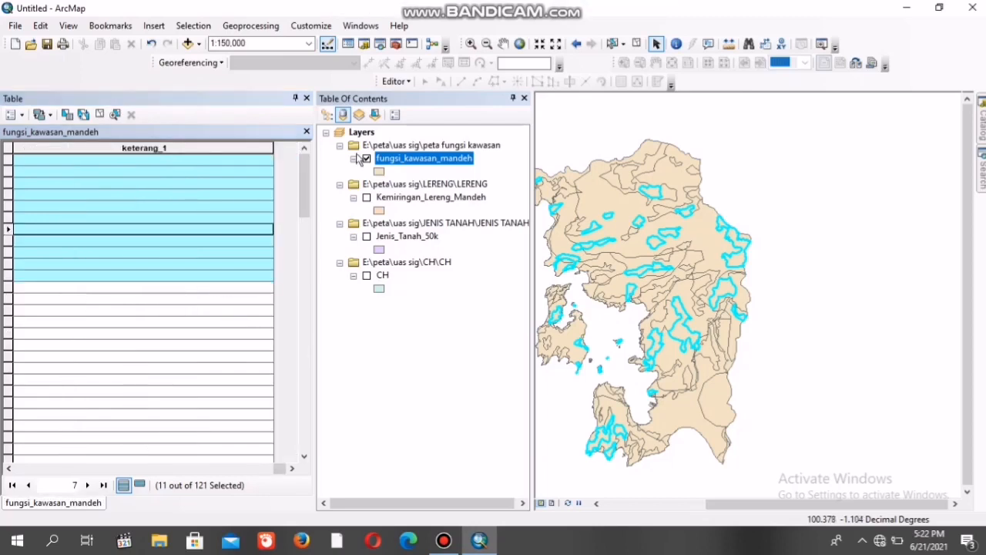
Step: Start an edit session on the fungsi_kawasan_mandeh layer
click(396, 81)
click(409, 98)
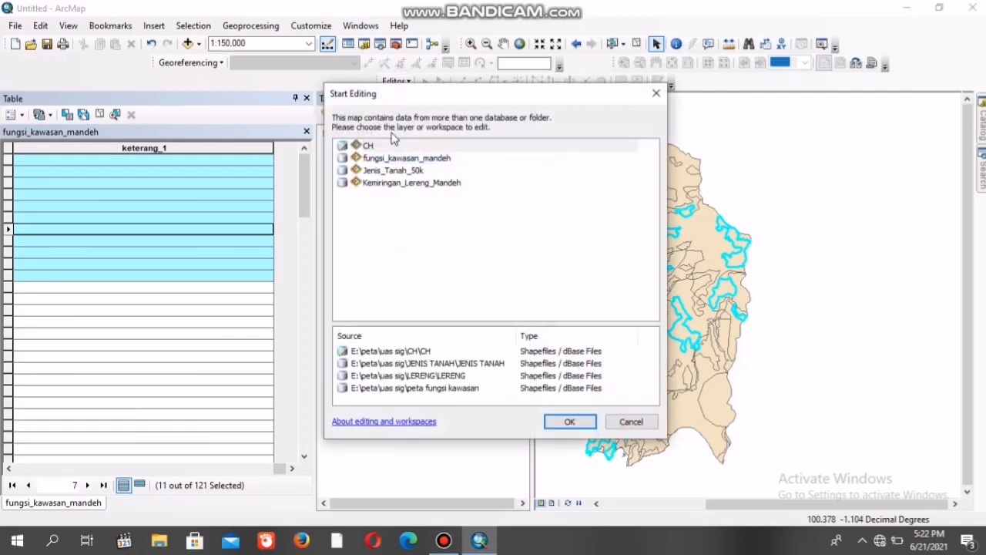
click(391, 159)
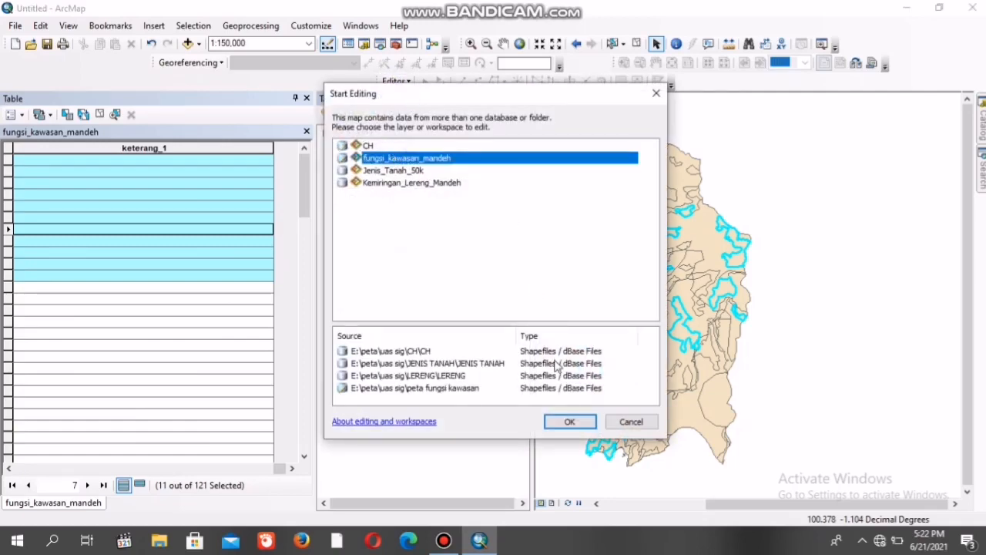
click(574, 420)
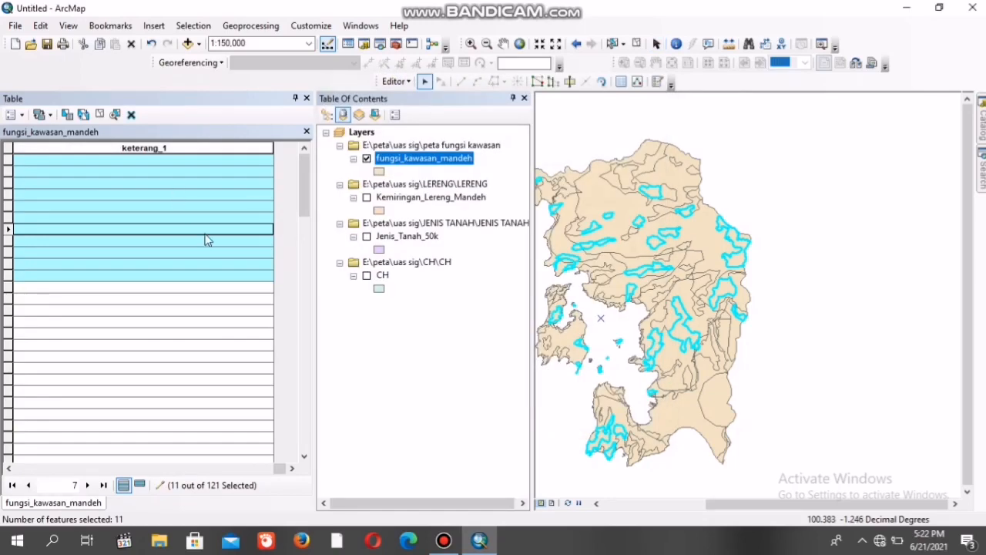
Step: Calculate keterang_1 for the selected records scoring 61 to 65 as "fungsi kawasan budidaya tanaman semusim&pemukiman"
click(8, 468)
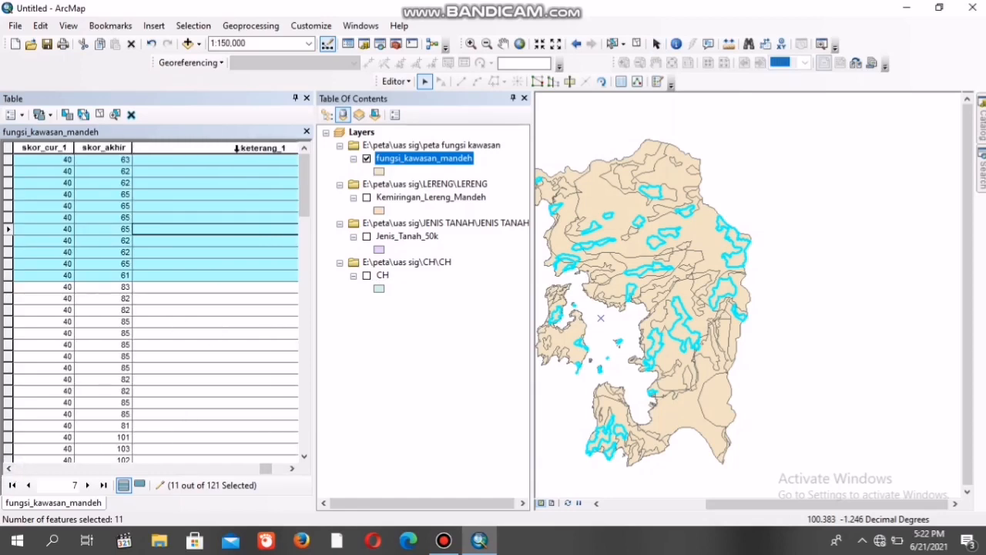
right_click(236, 148)
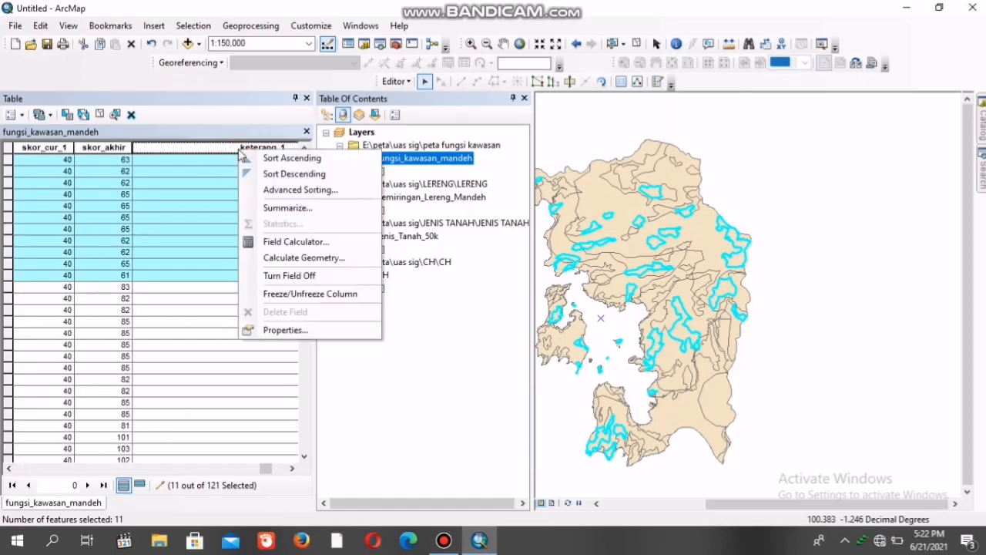
click(287, 242)
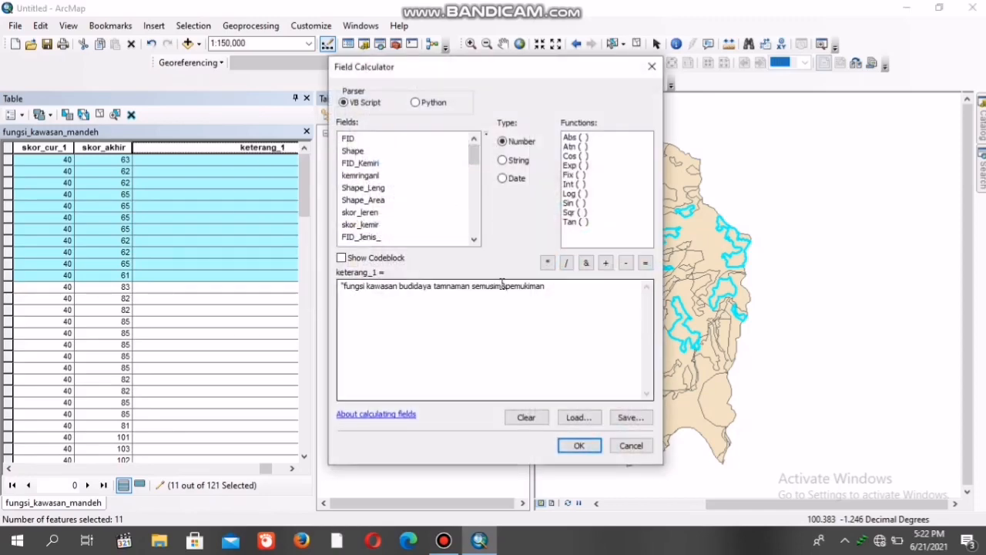
click(579, 445)
key(Return)
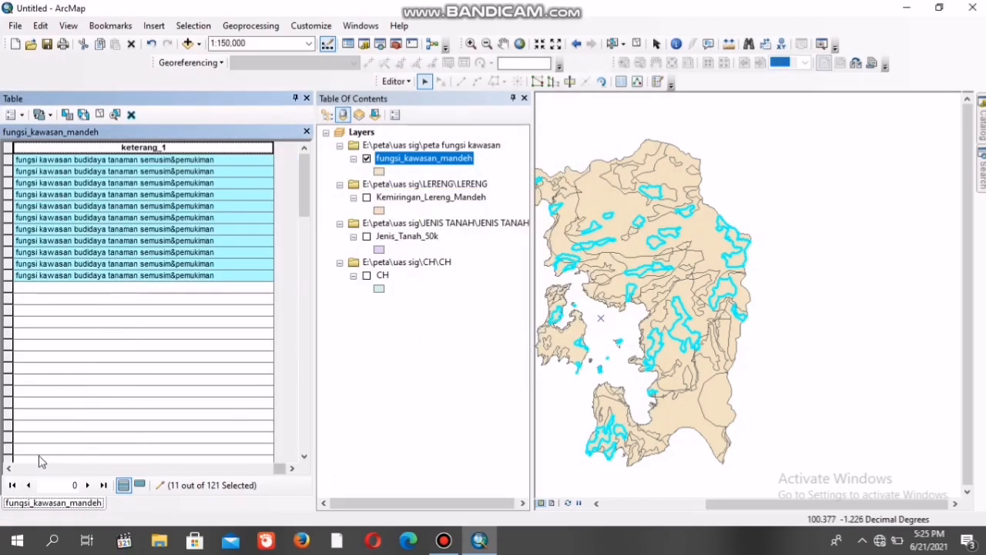
Step: Select the next 20 records, scoring 81 to 105, and calculate their keterang_1 as "fungsi kawasan budidaya tanaman tahunan"
click(9, 467)
click(9, 467)
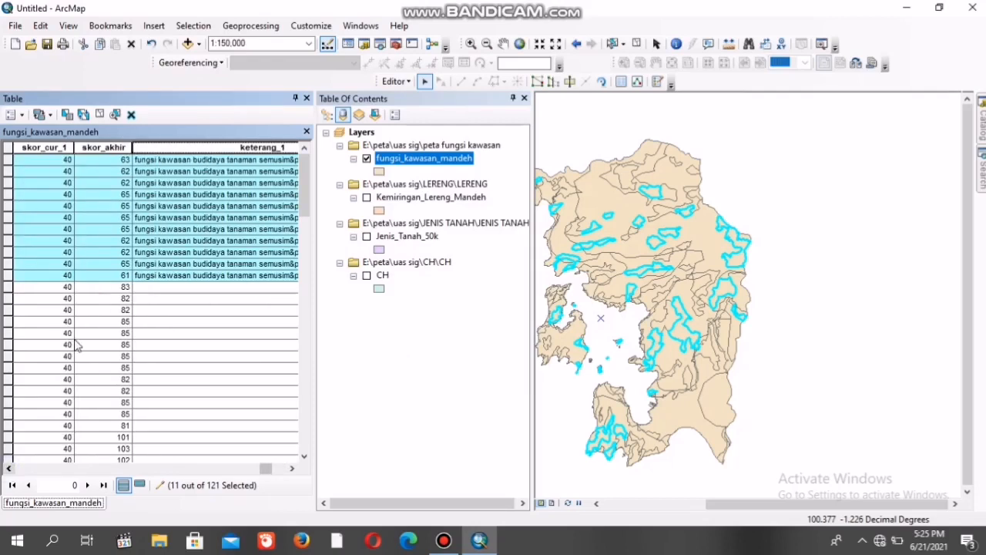
click(293, 469)
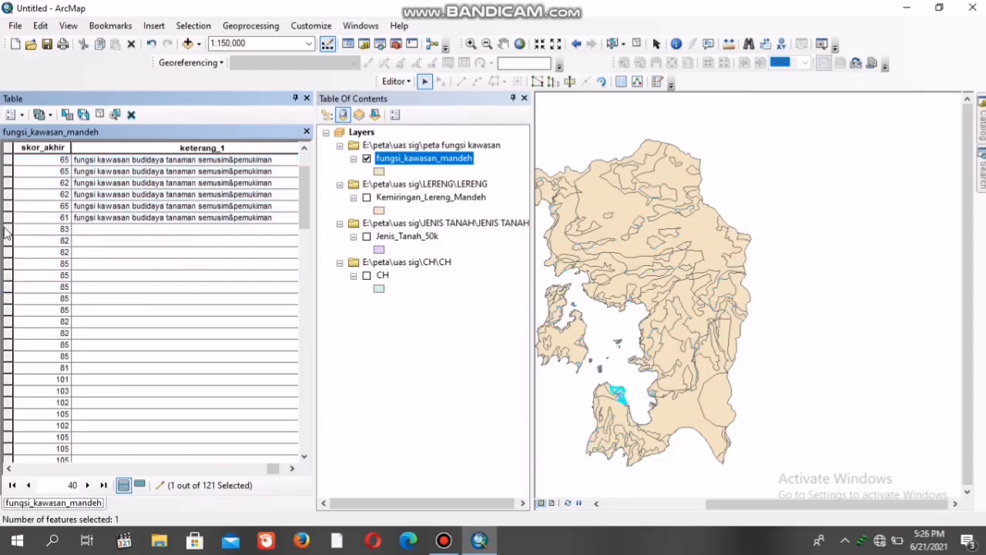
drag(6, 229, 98, 460)
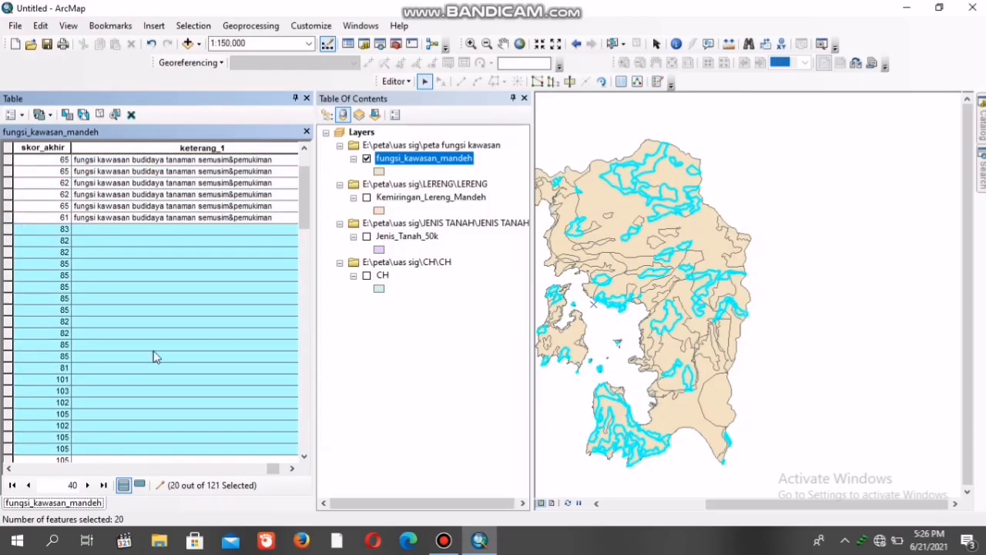
right_click(252, 147)
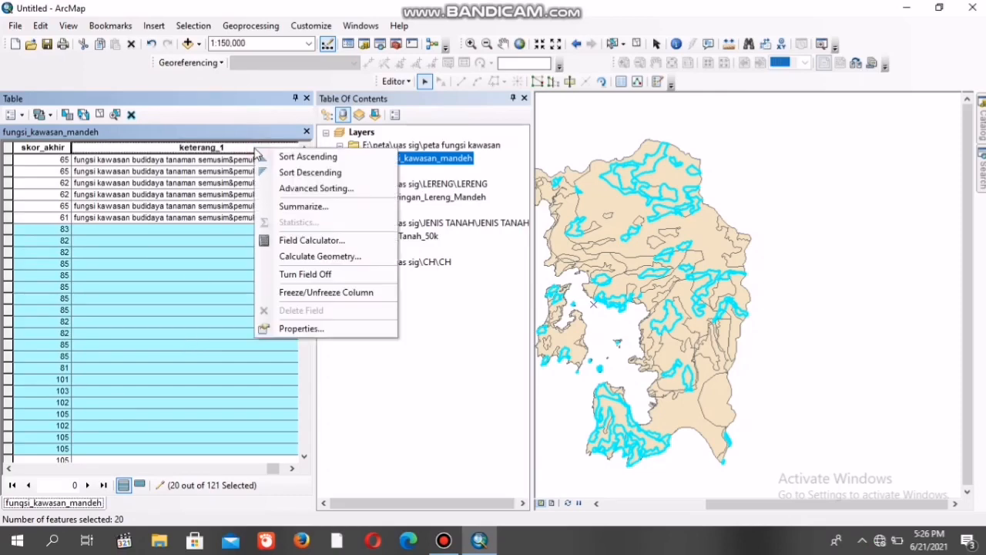
click(300, 240)
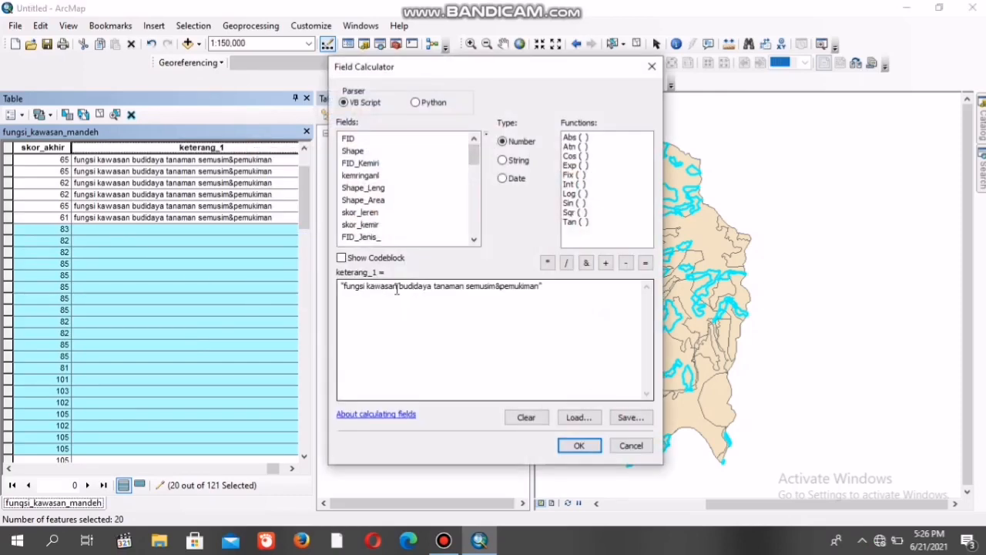
click(539, 289)
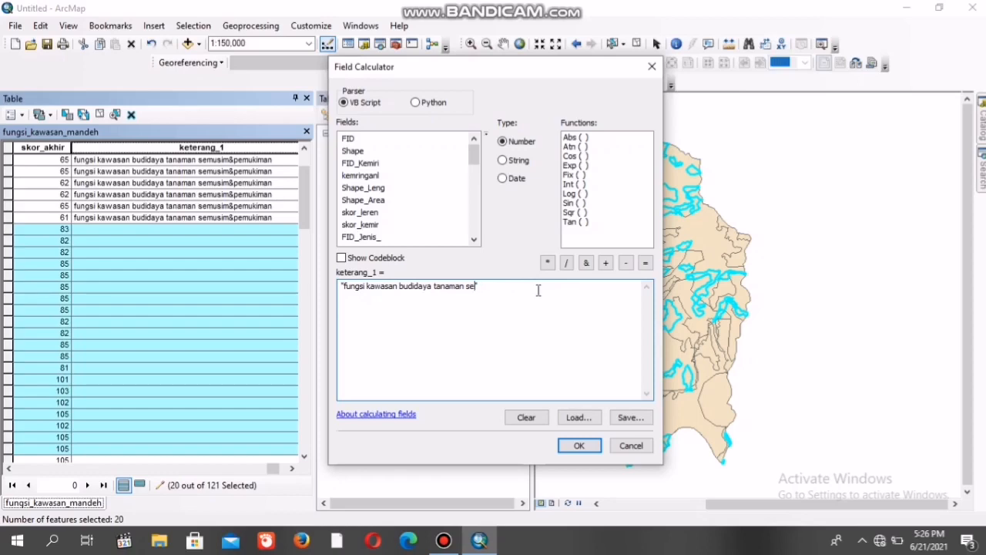
click(579, 446)
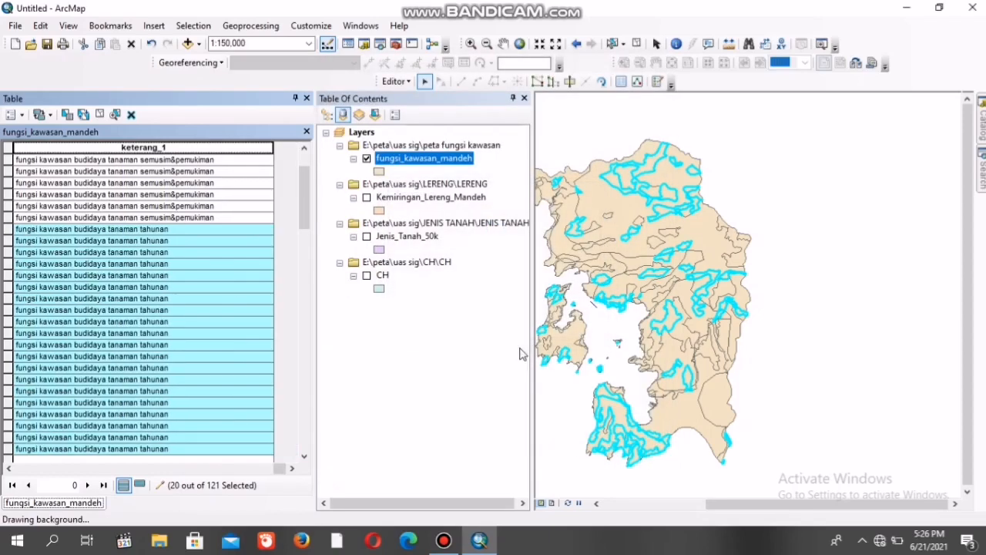
Step: Select the following 16 unclassified records, scoring 100 to 125, and fill their keterang_1 with "fungsi kawasan budidaya tanaman tahunan" using the Field Calculator
drag(309, 234, 308, 300)
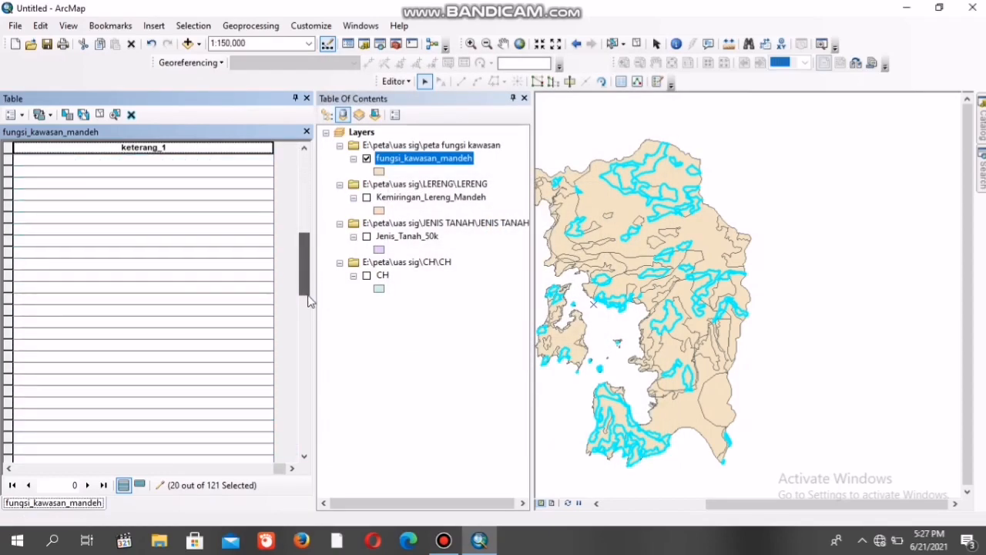
click(9, 468)
click(9, 468)
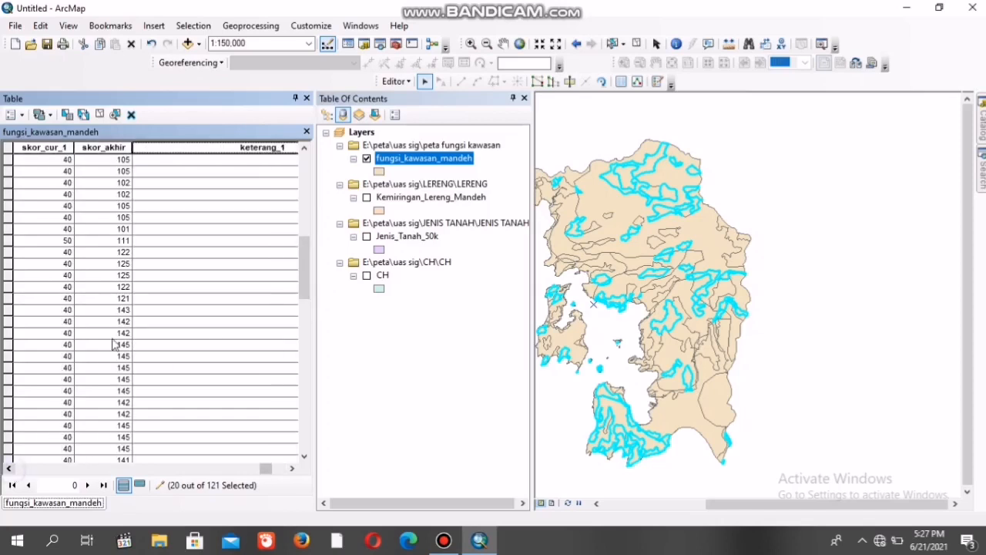
click(305, 149)
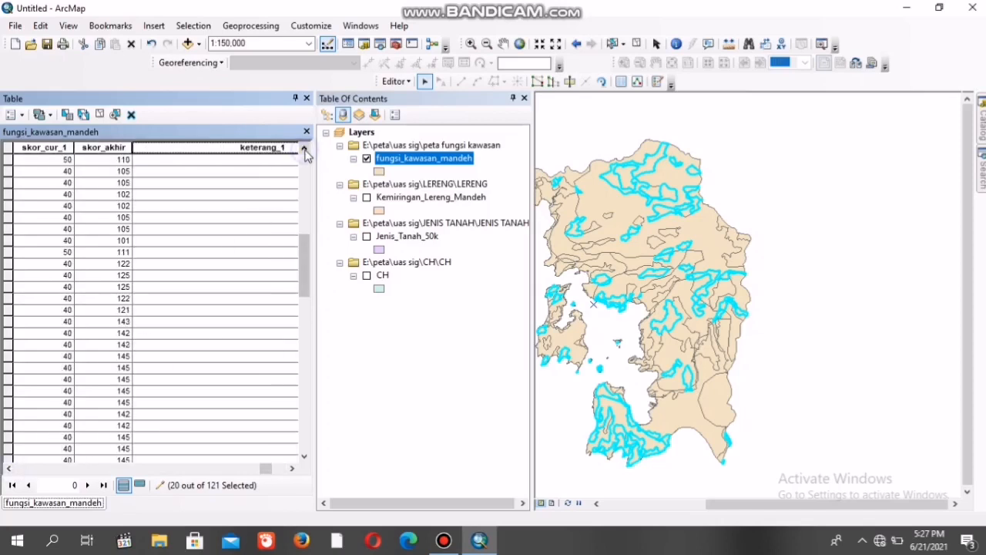
click(305, 149)
click(304, 149)
click(305, 149)
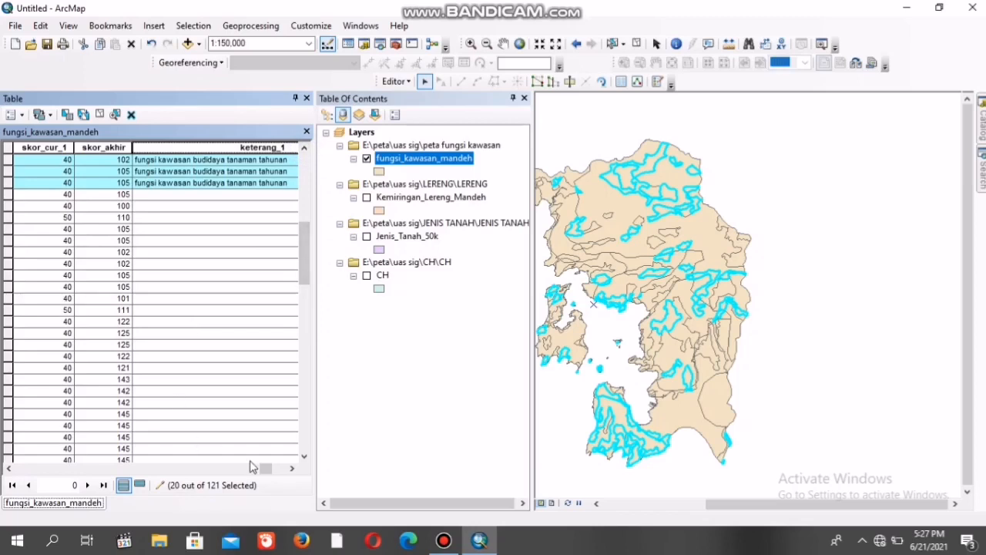
click(291, 468)
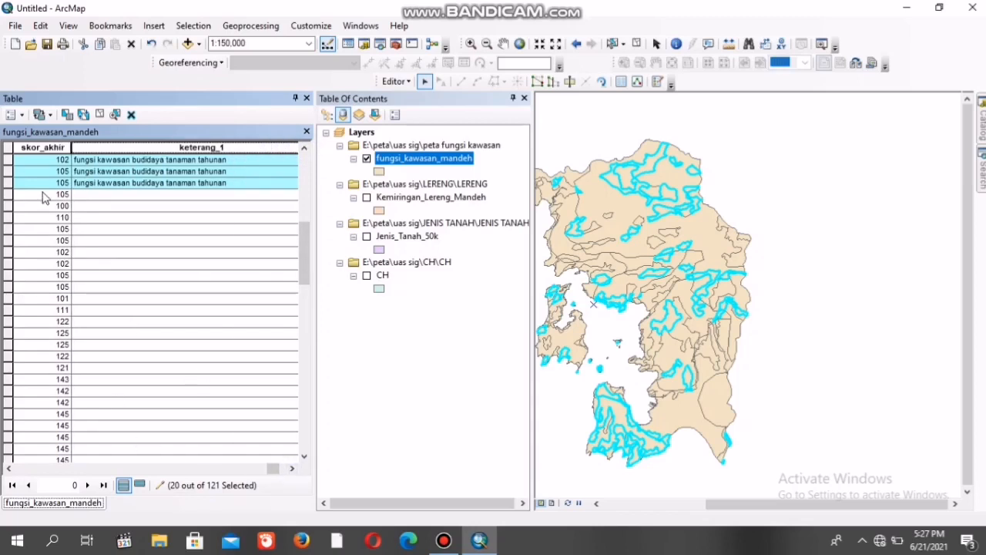
drag(13, 194, 44, 372)
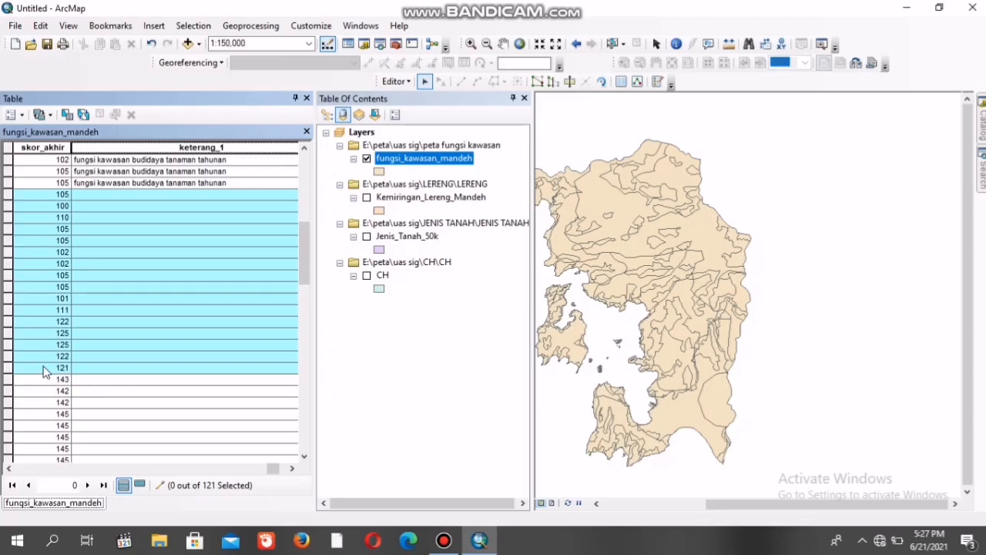
drag(44, 372, 44, 372)
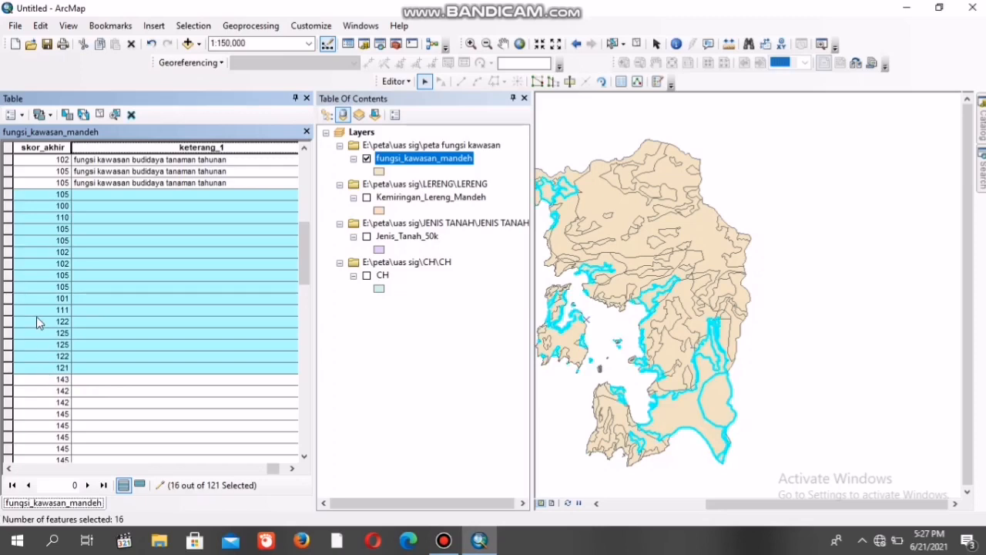
right_click(155, 148)
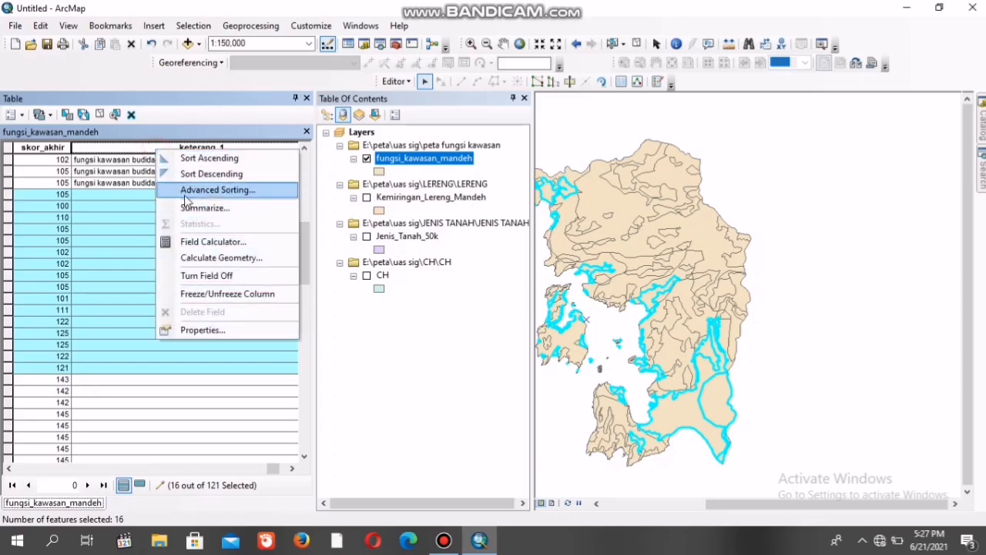
click(199, 240)
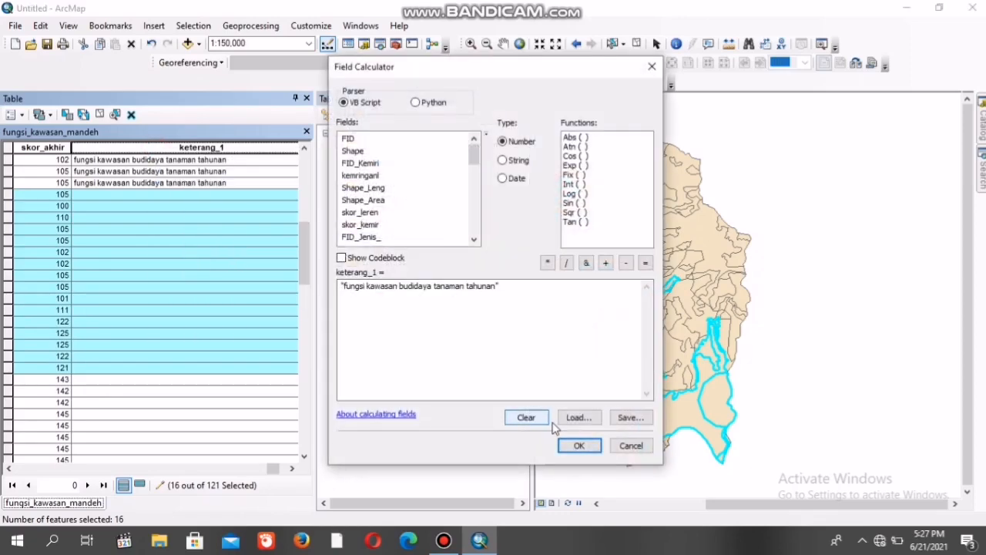
click(574, 444)
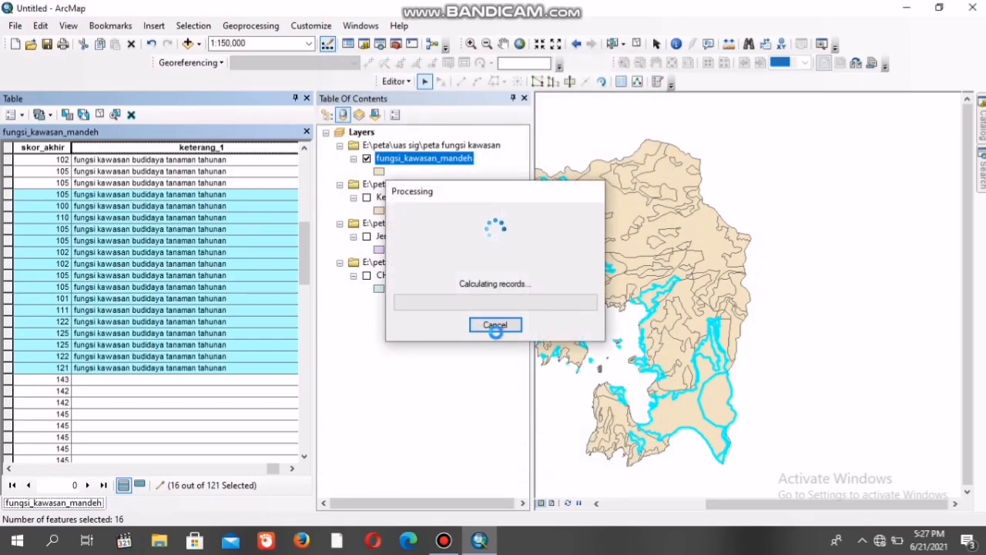
Step: Sort the fungsi_kawasan_mandeh attribute table in ascending order by skor_akhir
drag(307, 265, 307, 296)
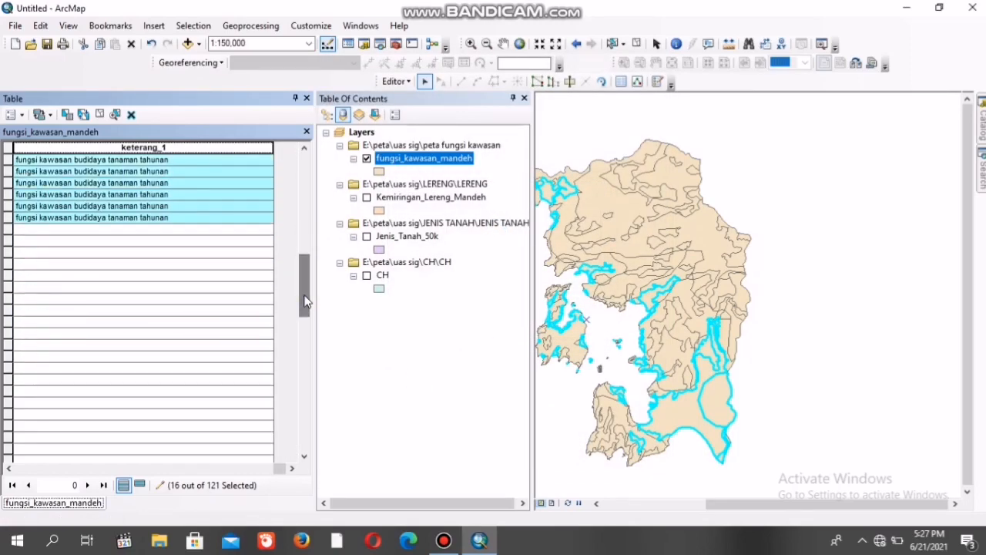
click(9, 467)
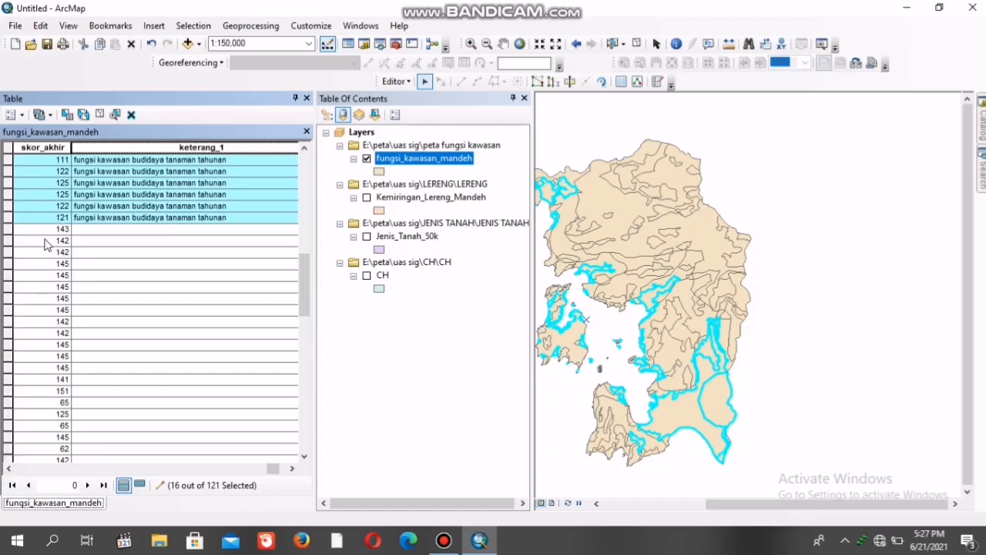
click(42, 161)
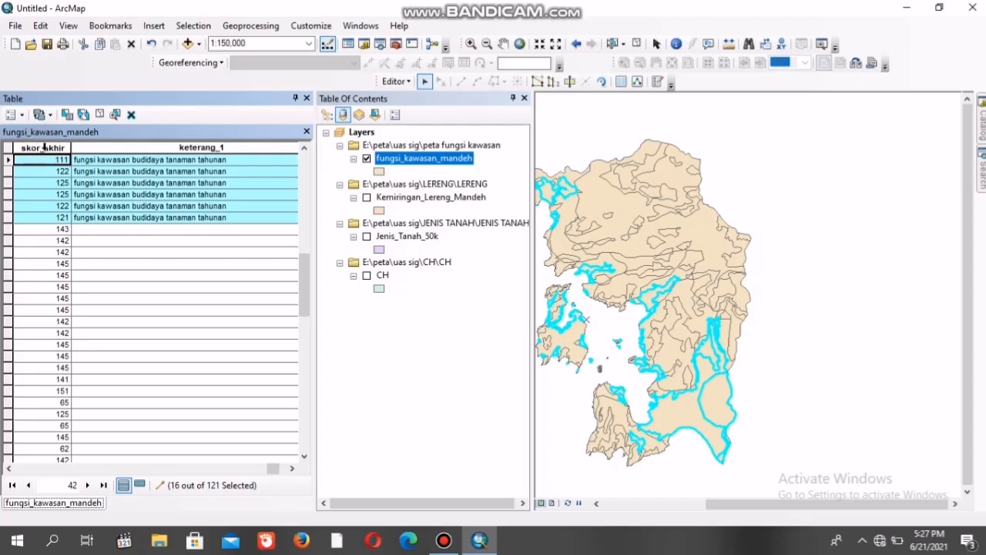
right_click(51, 153)
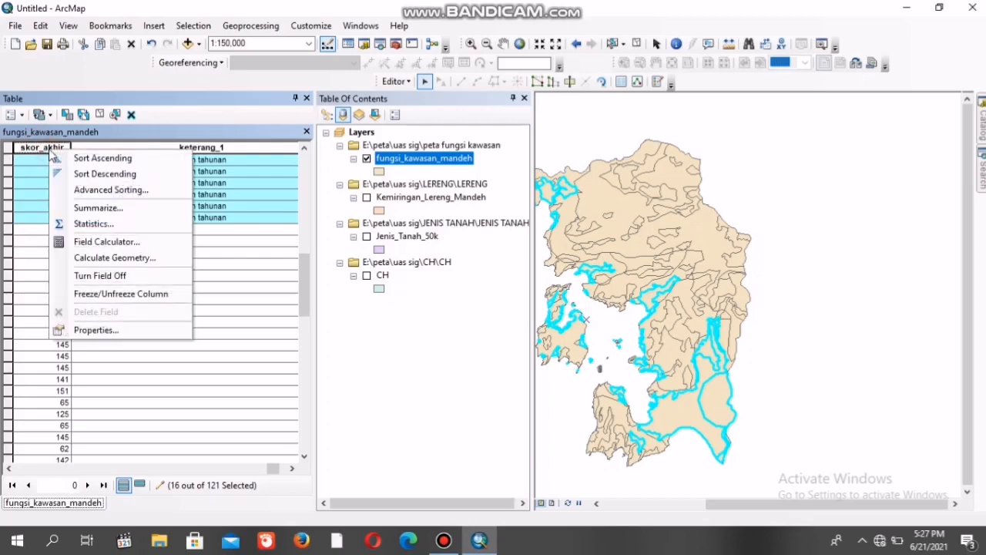
click(80, 159)
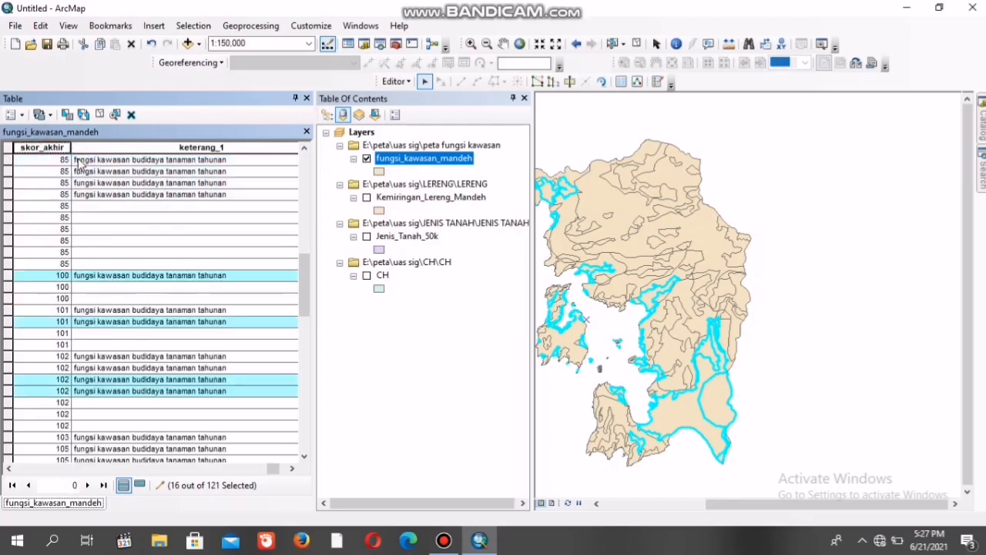
Step: Copy "fungsi kawasan budidaya tanaman semusim&pemukiman" from the record scoring 61 into the blank keterang_1 of the record scoring 60 and the first blank ones scoring 62
drag(304, 284, 292, 170)
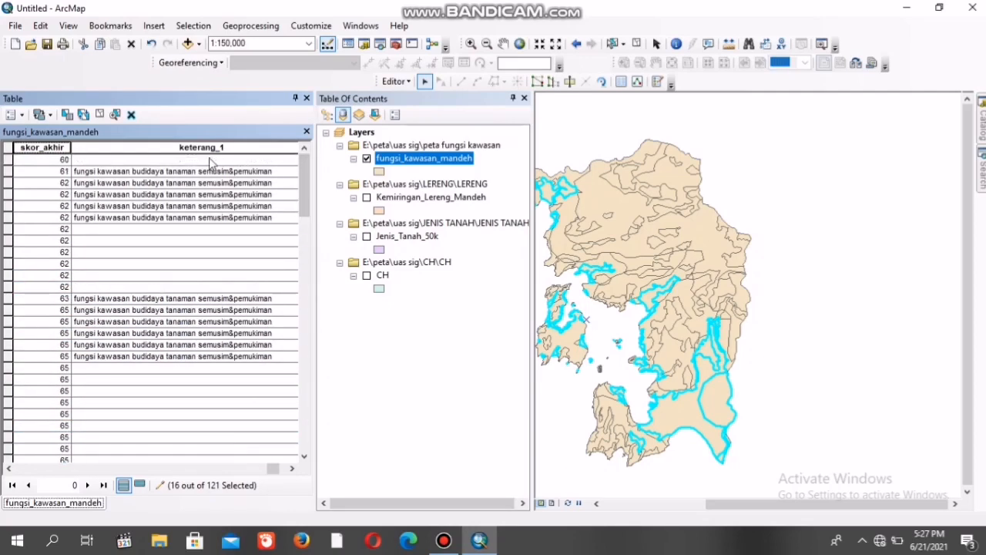
click(160, 158)
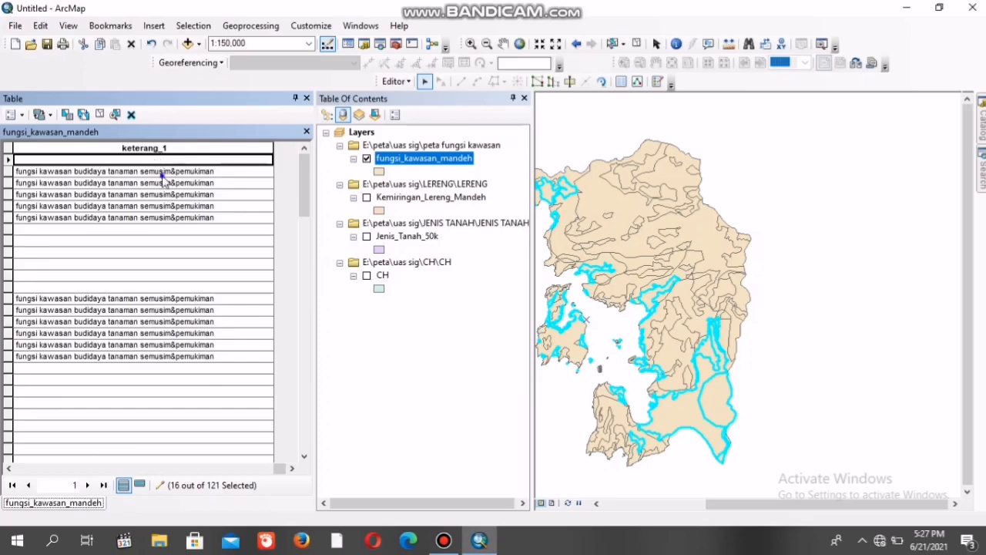
click(166, 172)
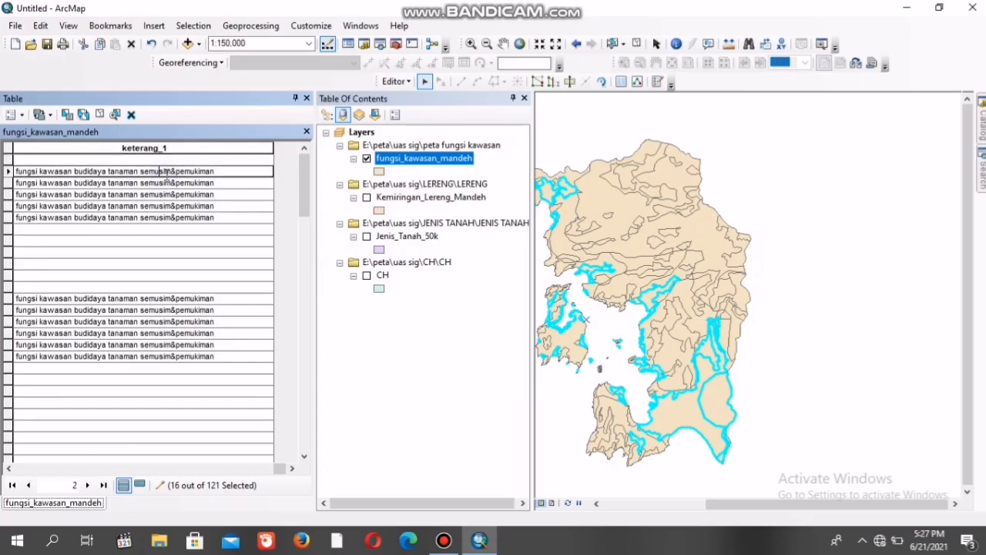
click(220, 172)
key(ctrl+c)
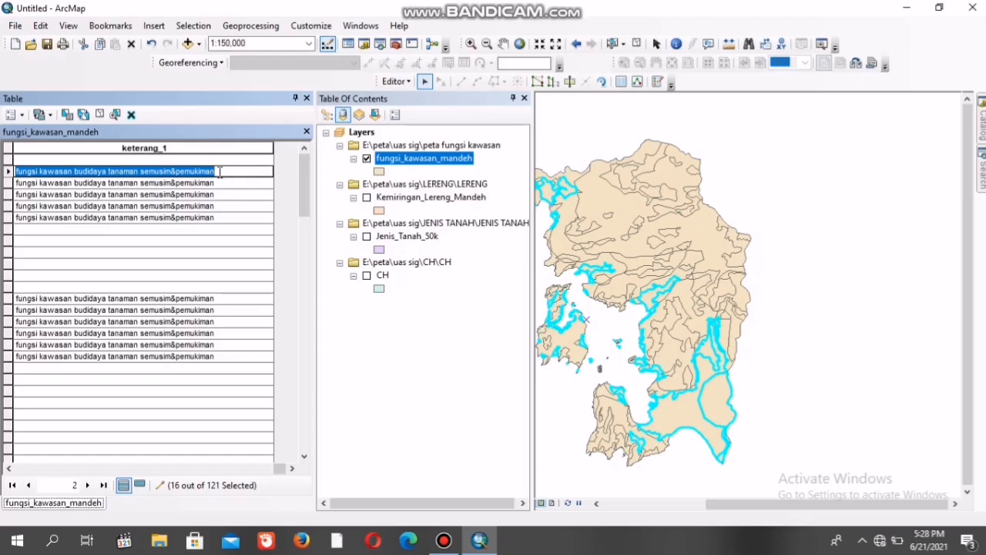
click(185, 160)
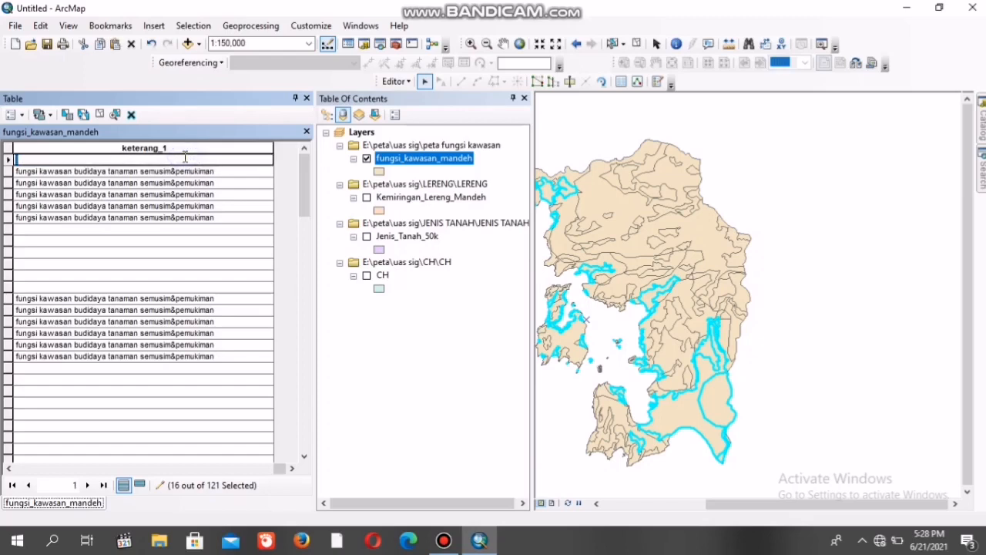
click(150, 231)
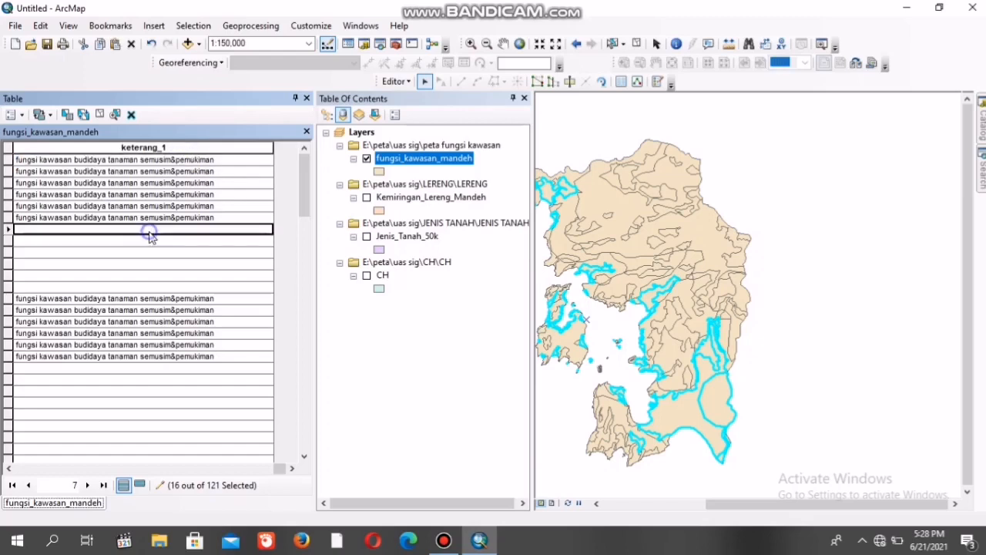
click(152, 230)
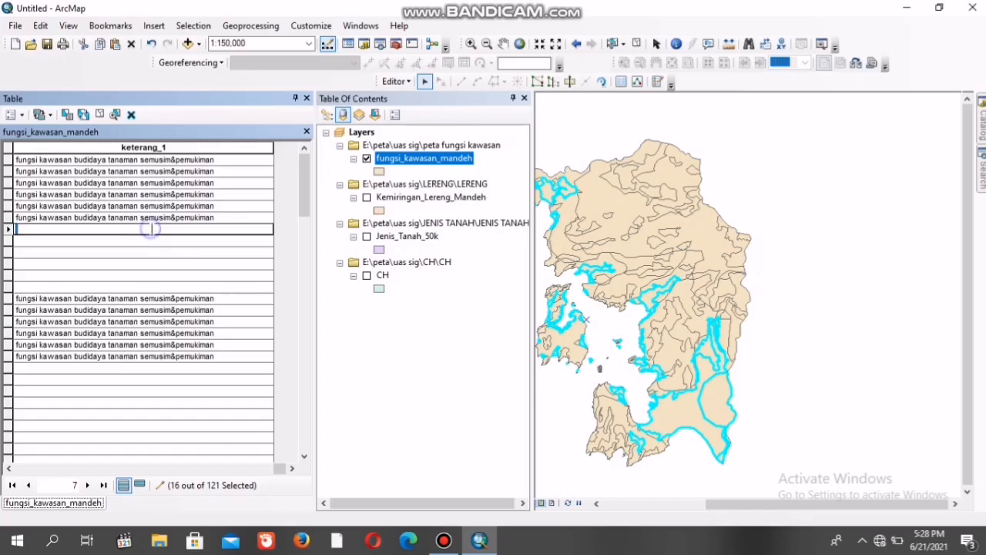
key(ctrl+v)
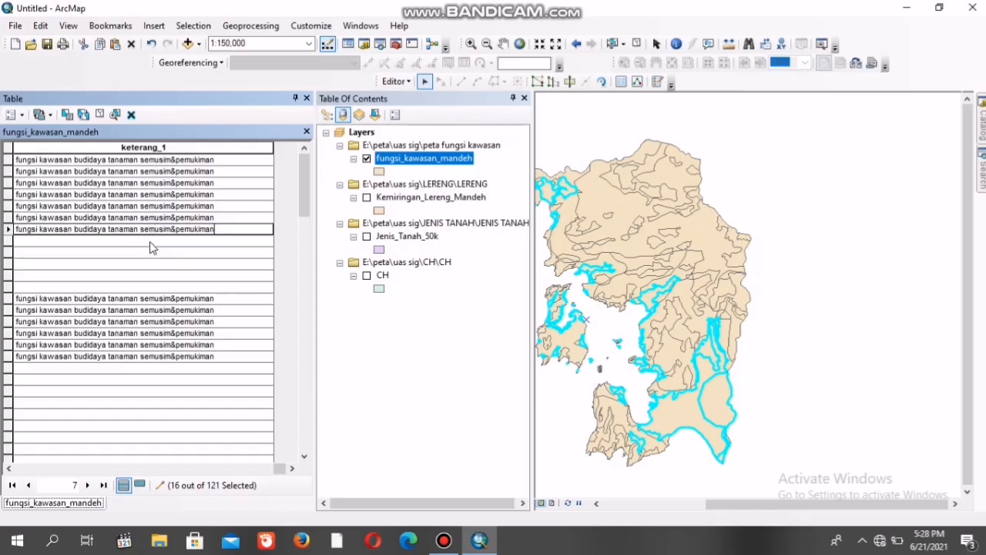
click(151, 241)
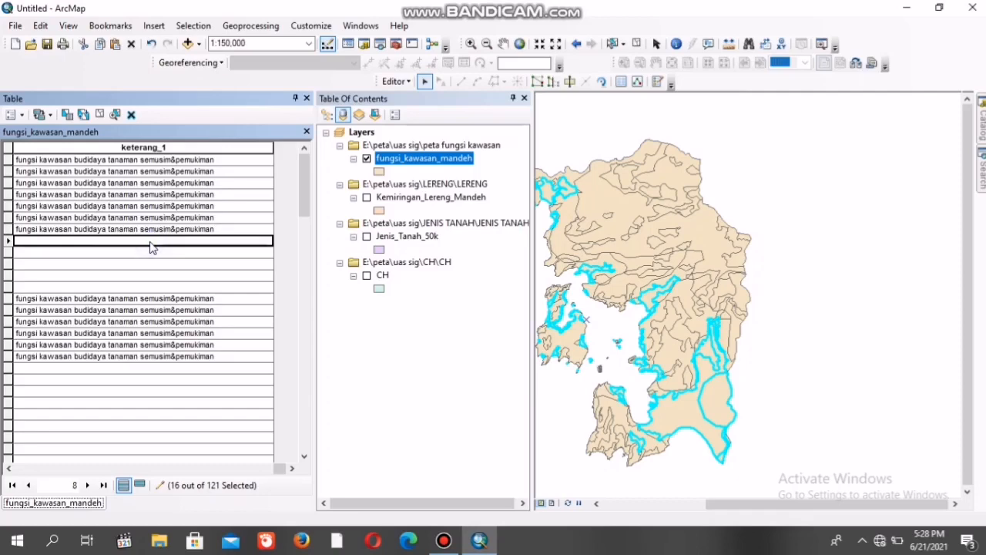
Step: Select the last 33 records in the sorted table, from the first unselected record scoring 125 through the one scoring 151
drag(305, 197, 310, 378)
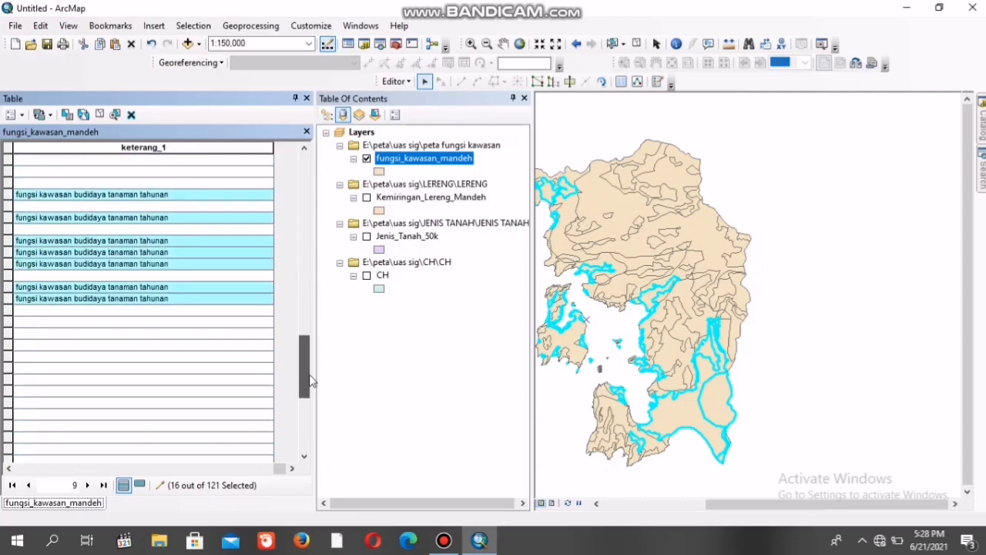
click(9, 468)
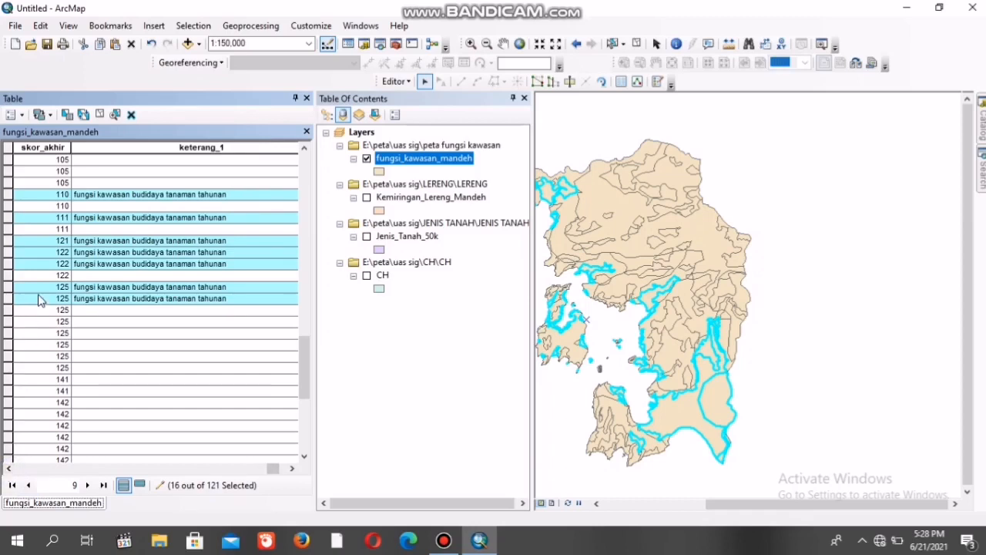
click(303, 457)
click(304, 456)
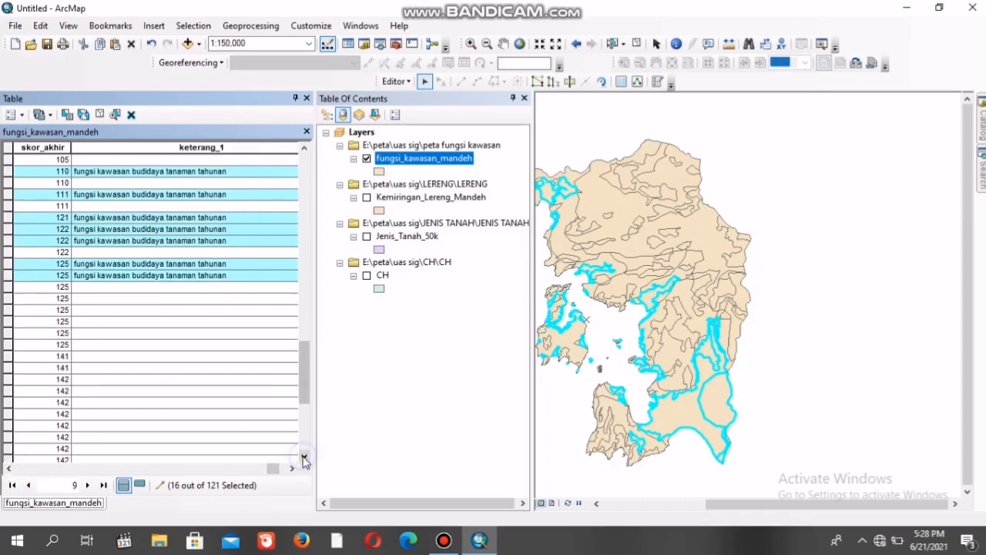
click(23, 288)
drag(9, 288, 183, 426)
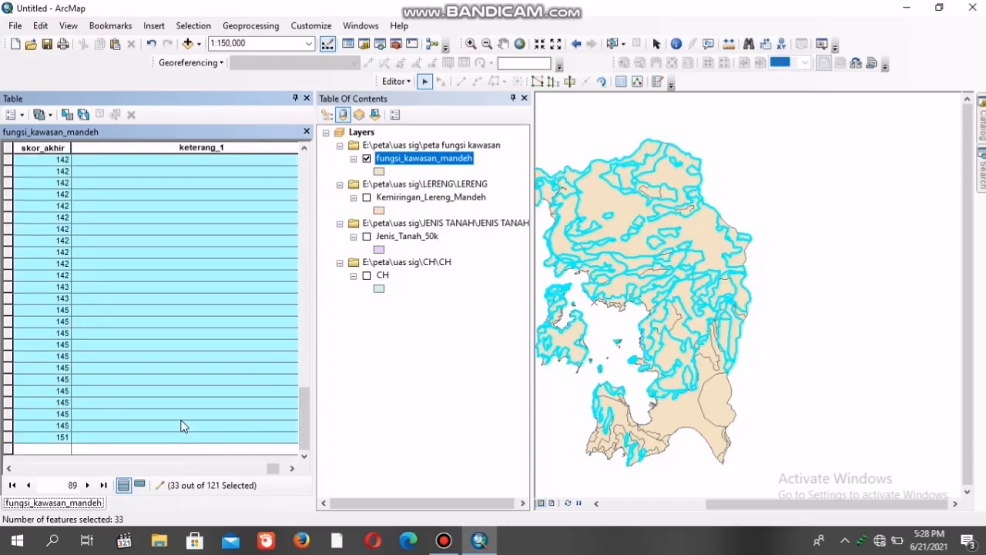
Step: Calculate keterang_1 for the selected records as "kawasan fungsi penyangga" with the Field Calculator
right_click(192, 146)
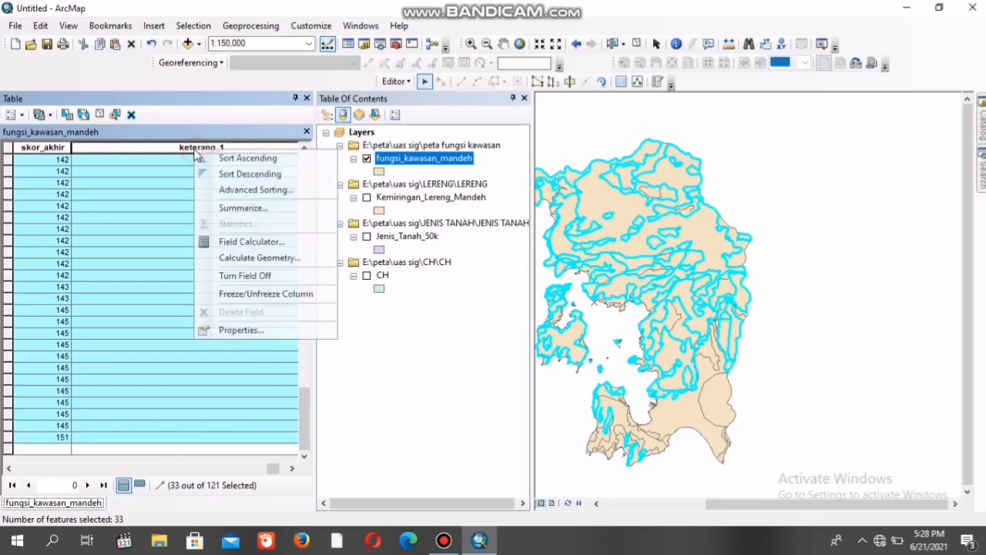
click(254, 241)
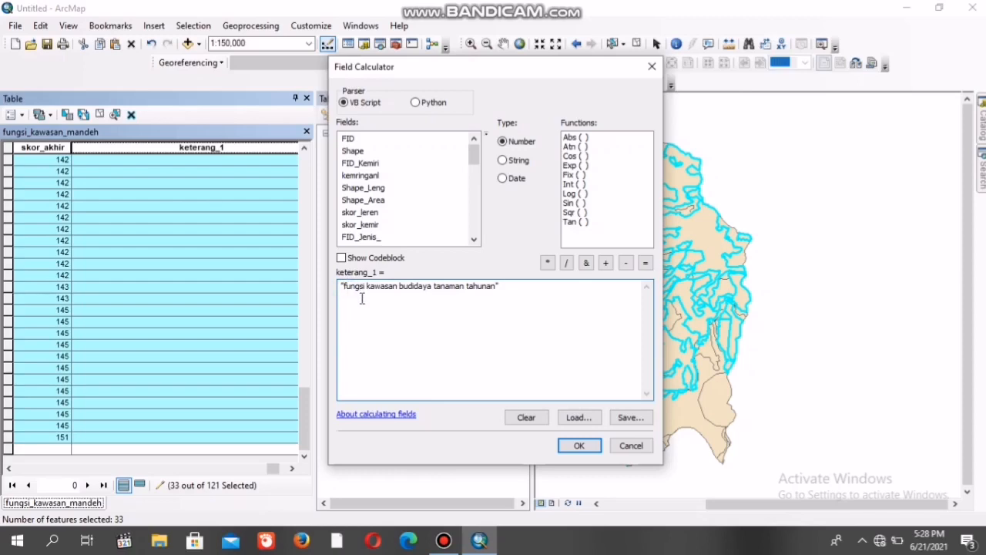
text(kawasan)
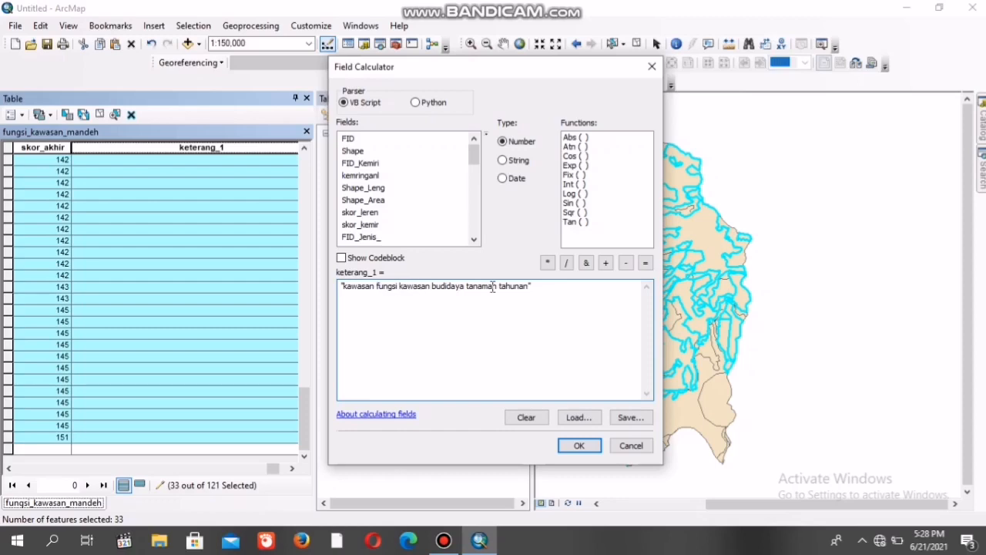
click(529, 286)
key(BackSpace)
key(BackSpace)
key(BackSpace)
key(BackSpace)
key(BackSpace)
key(BackSpace)
key(BackSpace)
key(BackSpace)
key(BackSpace)
key(BackSpace)
key(BackSpace)
key(BackSpace)
key(BackSpace)
key(BackSpace)
key(BackSpace)
key(BackSpace)
key(BackSpace)
key(BackSpace)
key(BackSpace)
key(BackSpace)
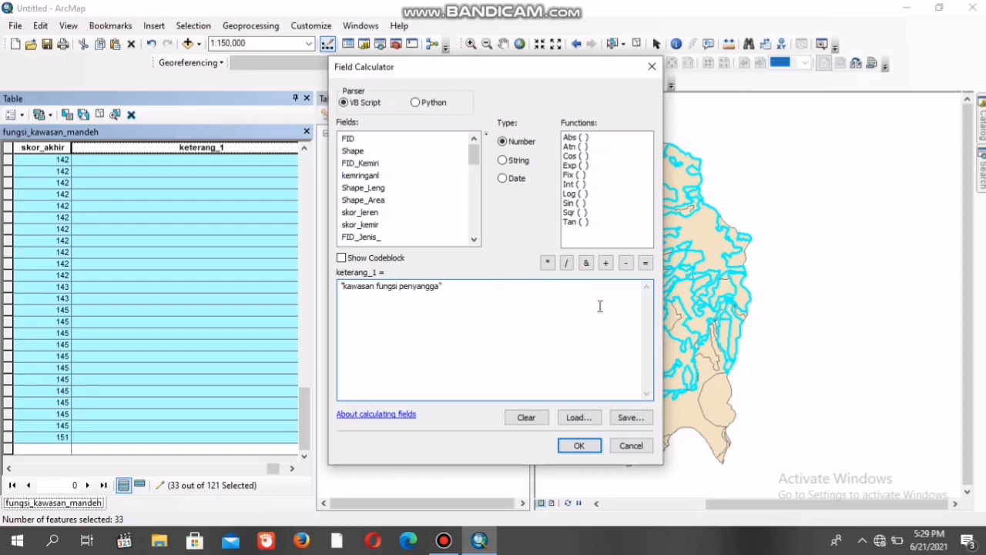
click(579, 446)
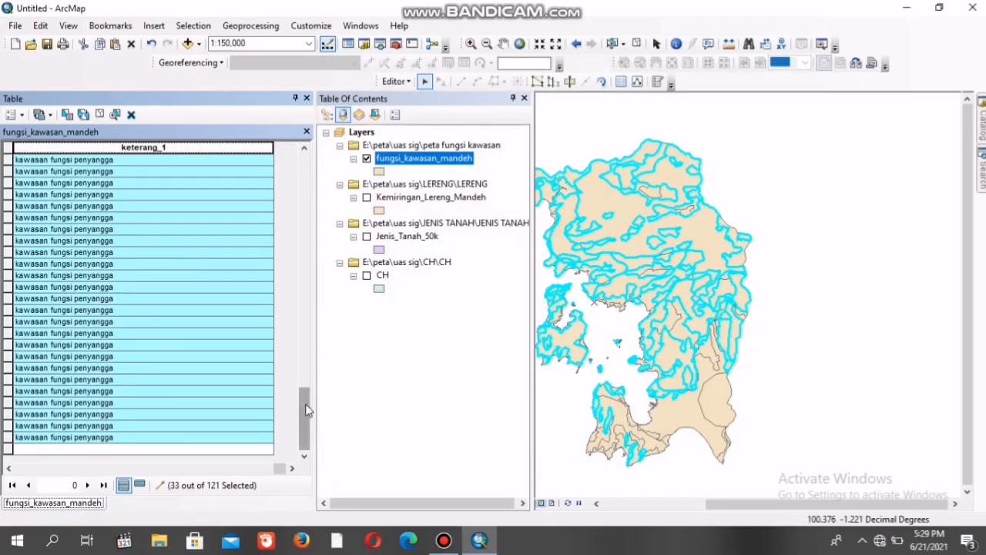
Step: Fill keterang_1 of the four remaining blank records scoring 62 with "fungsi kawasan budidaya tanaman semusim&pemukiman"
drag(307, 399, 308, 177)
click(171, 252)
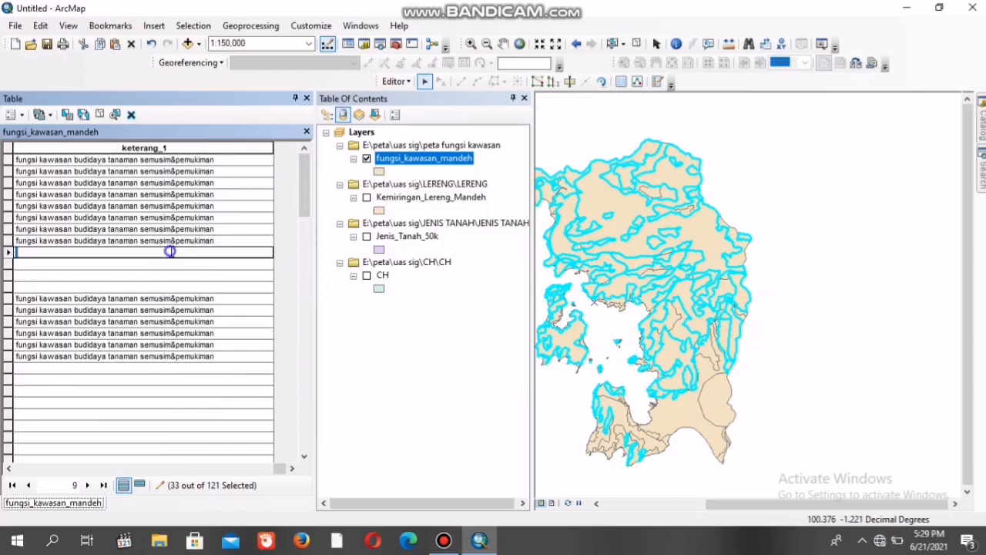
key(ctrl+v)
click(172, 263)
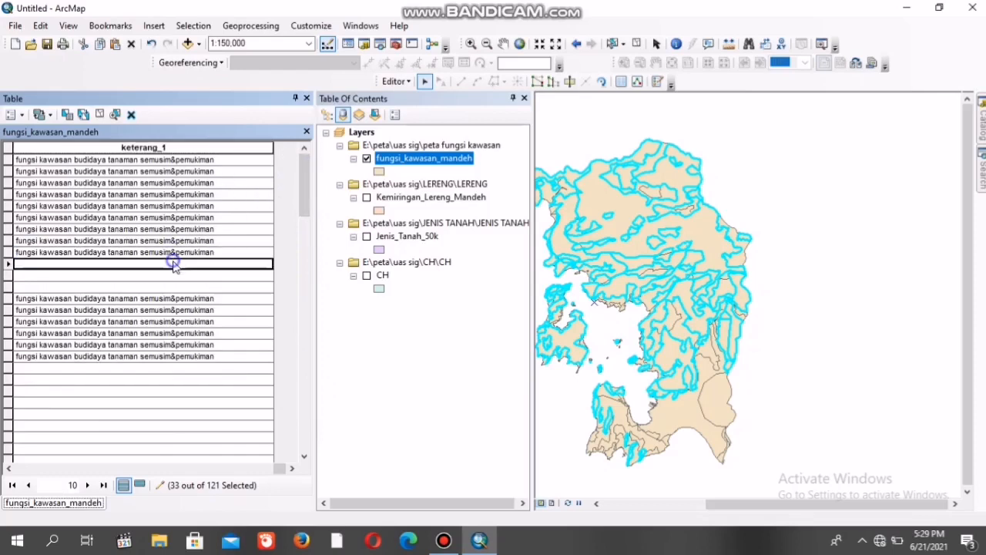
text(fungsi kawasan budidaya tanaman semusim&pemukiman)
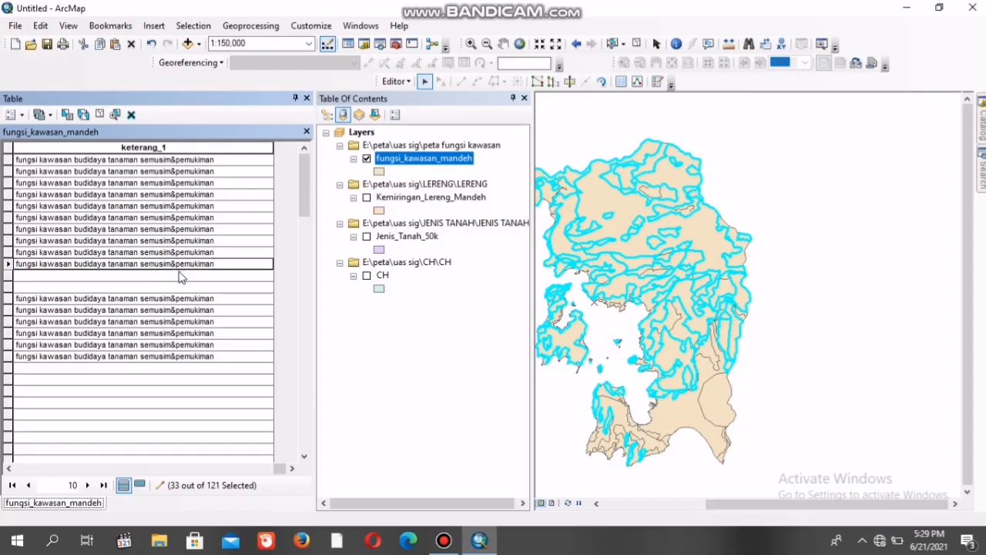
click(180, 276)
text(fungsi kawasan budidaya tanaman semusim&pemukiman)
click(182, 285)
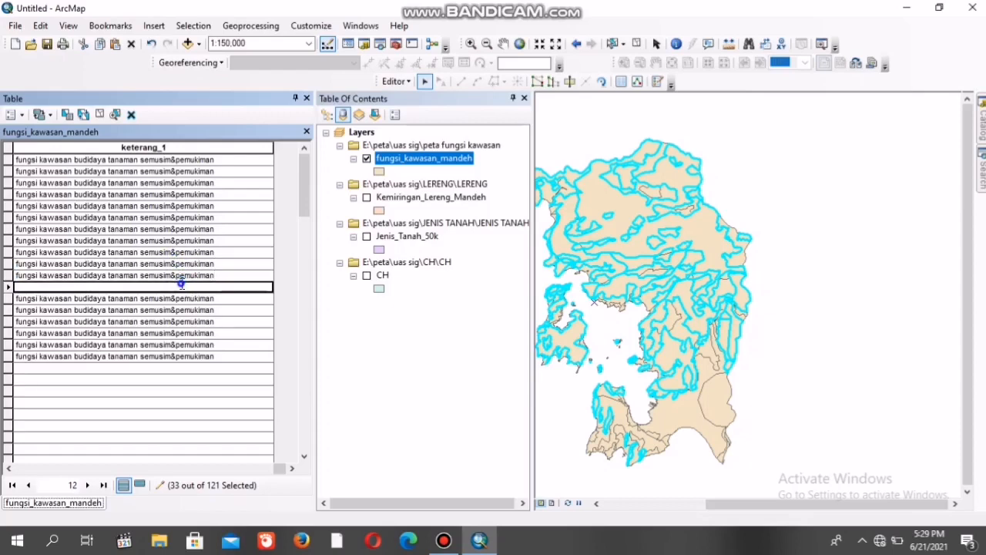
text(fungsi kawasan budidaya tanaman semusim&pemukiman)
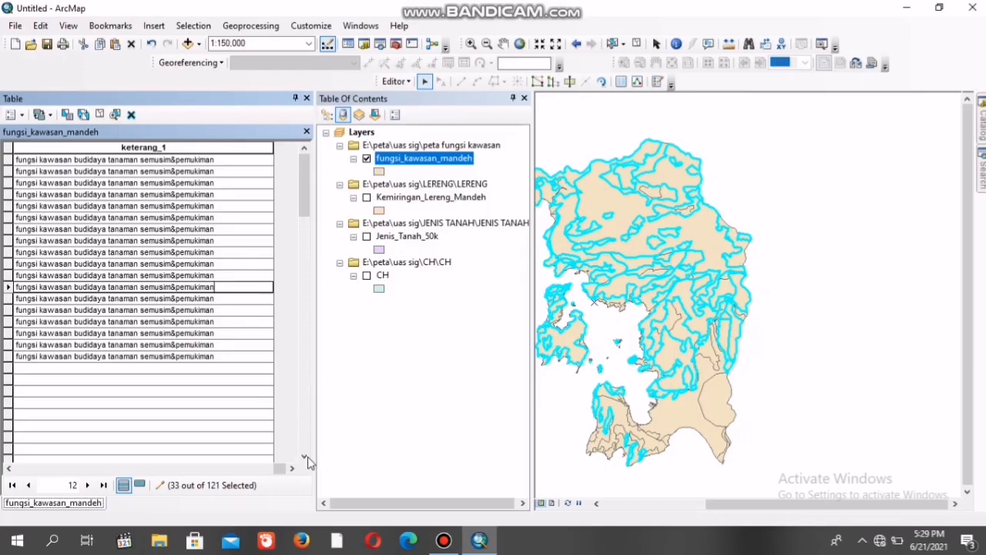
Step: Enter "fungsi kawasan budidaya tanaman semusim&pemukiman" as keterang_1 of the first blank record scoring 65
drag(305, 458, 305, 457)
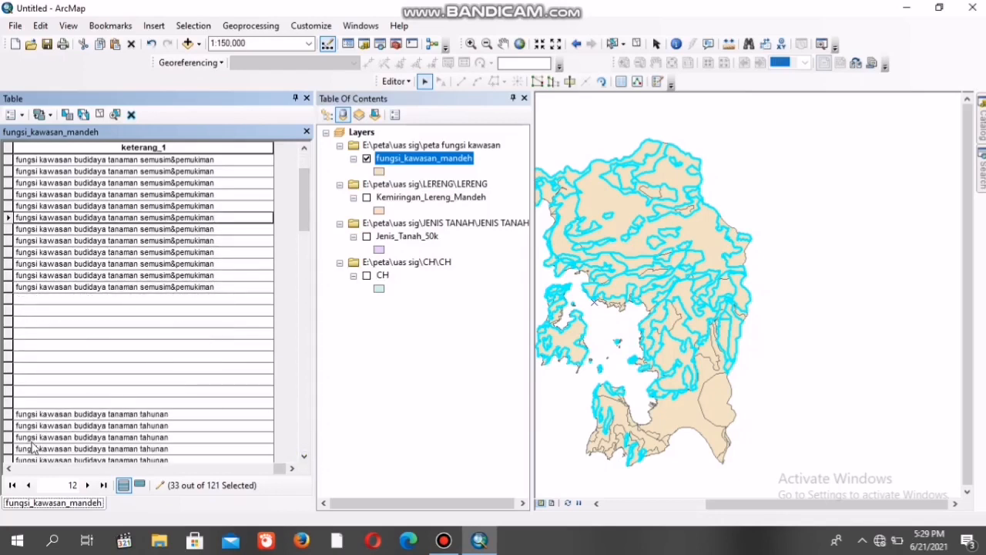
click(8, 468)
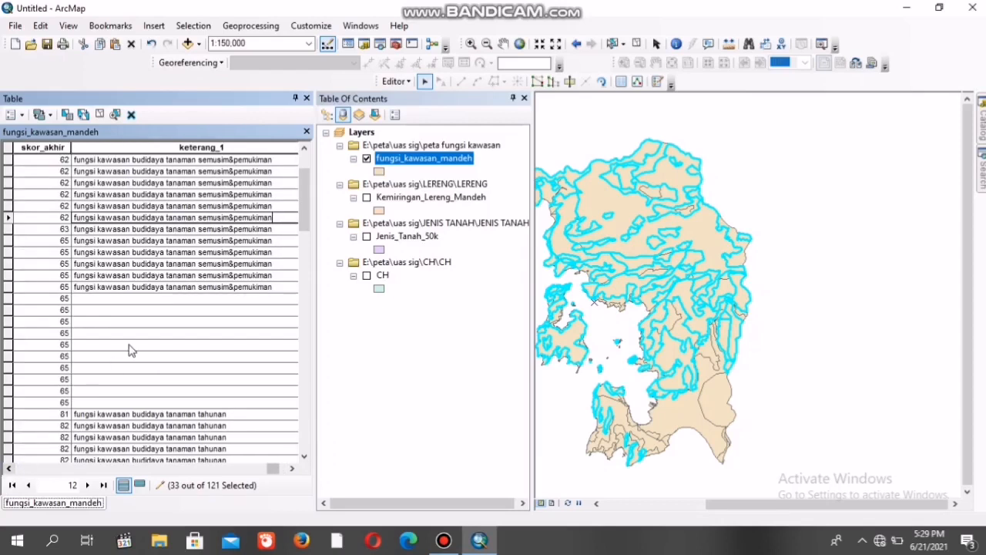
click(128, 298)
text(fungsi kawasan budidaya tanaman semusim&pemukiman)
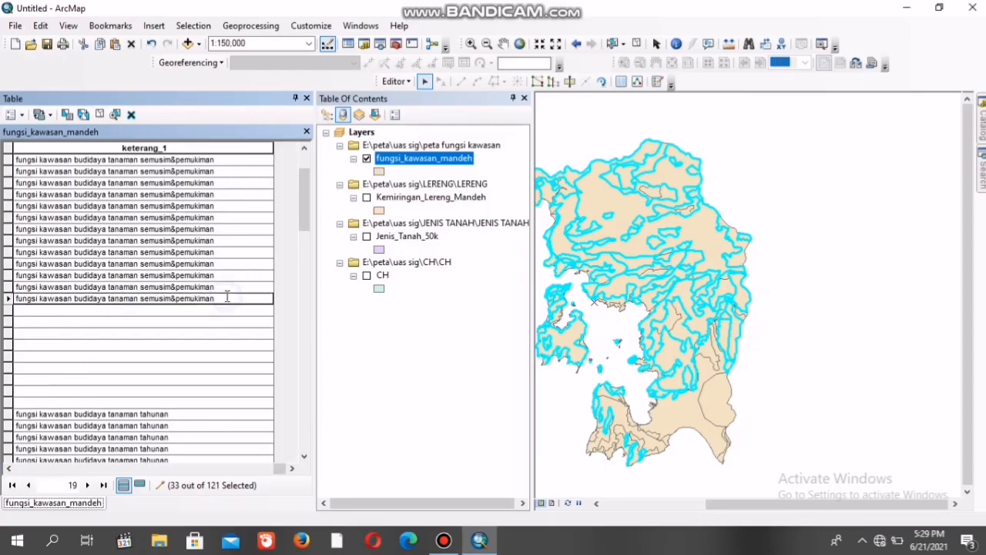
Step: Select the nine consecutive blank keterang_1 records scoring 65, ending just above the record scoring 81
click(29, 312)
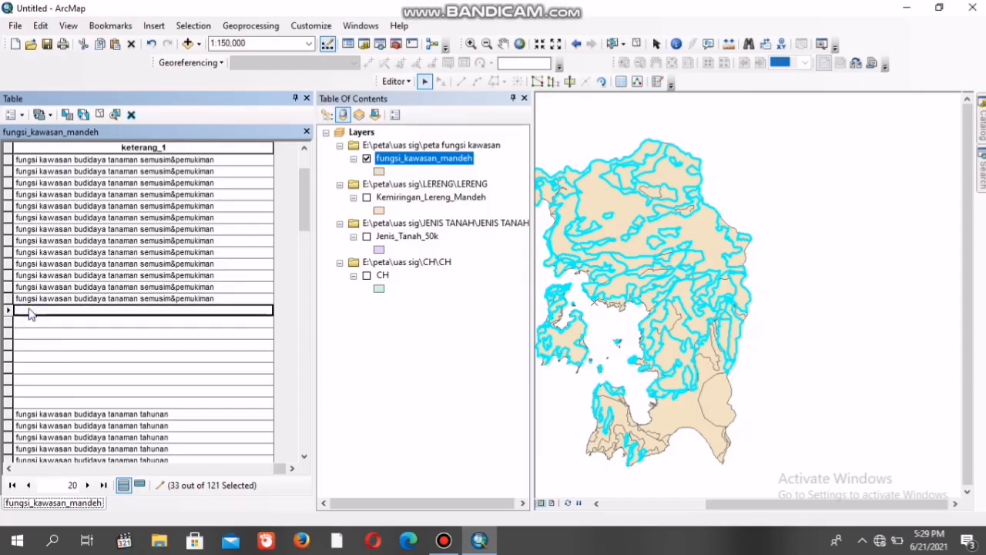
click(8, 469)
click(7, 469)
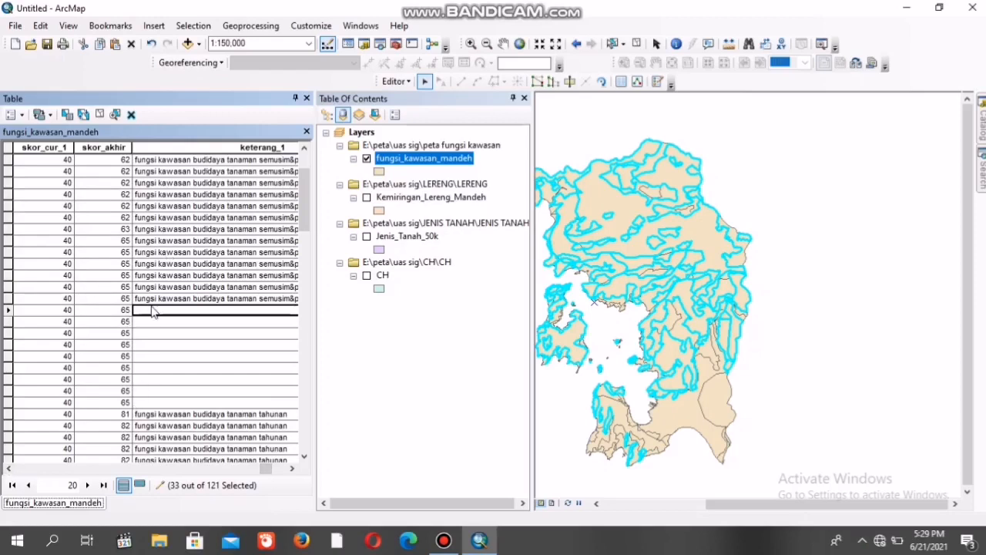
drag(8, 311, 66, 404)
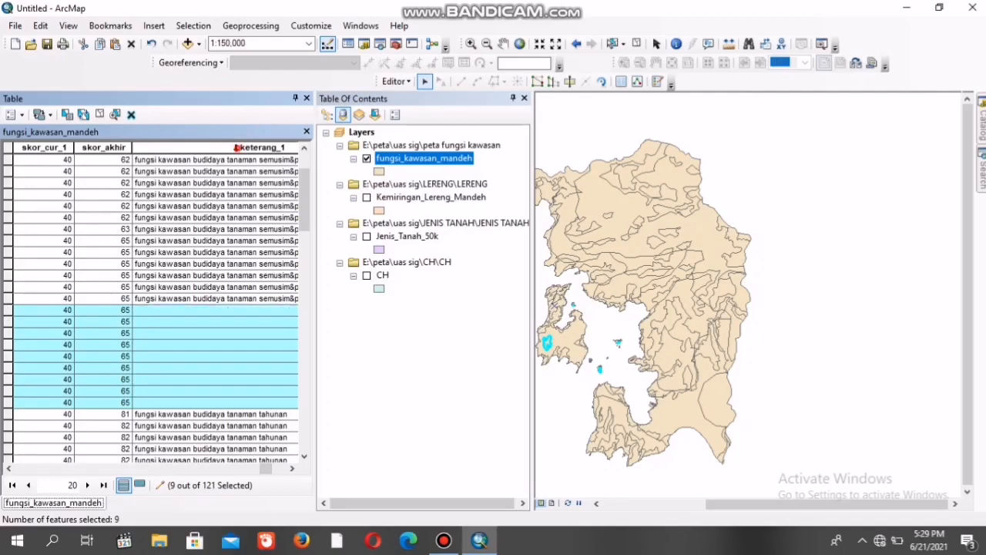
Step: Calculate keterang_1 for the selected records as "fungsi kawasan budidaya tanaman semusim&pemukiman" with the Field Calculator
right_click(236, 148)
click(270, 243)
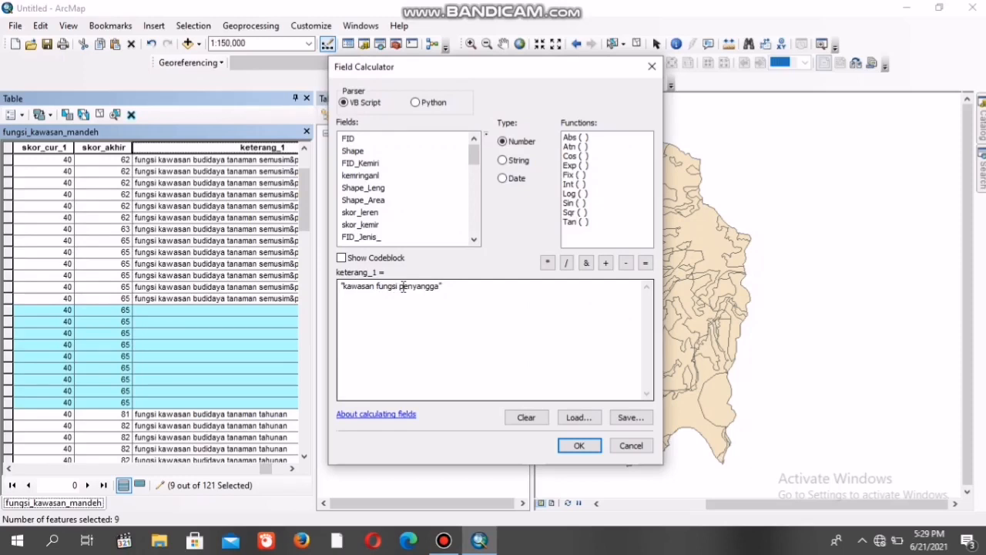
drag(441, 287, 360, 288)
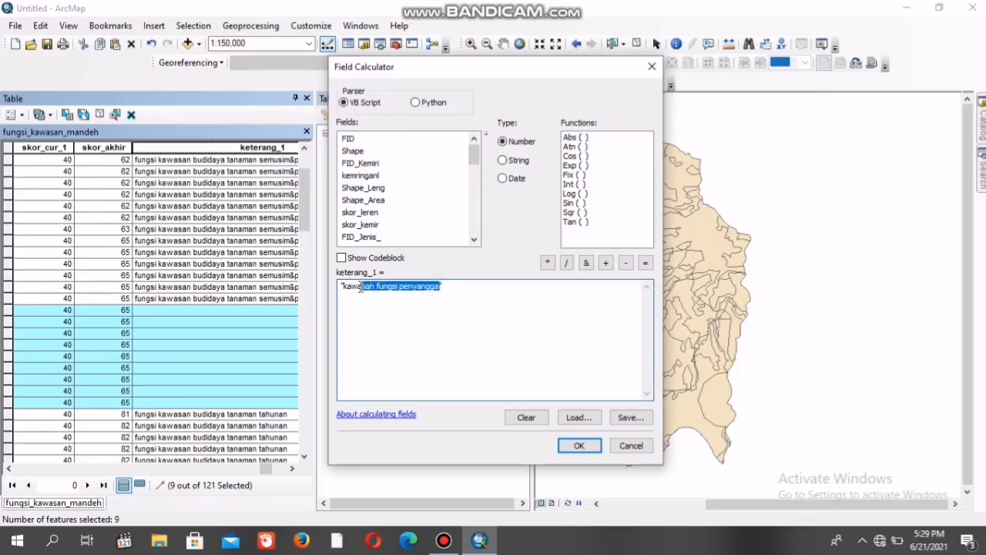
key(BackSpace)
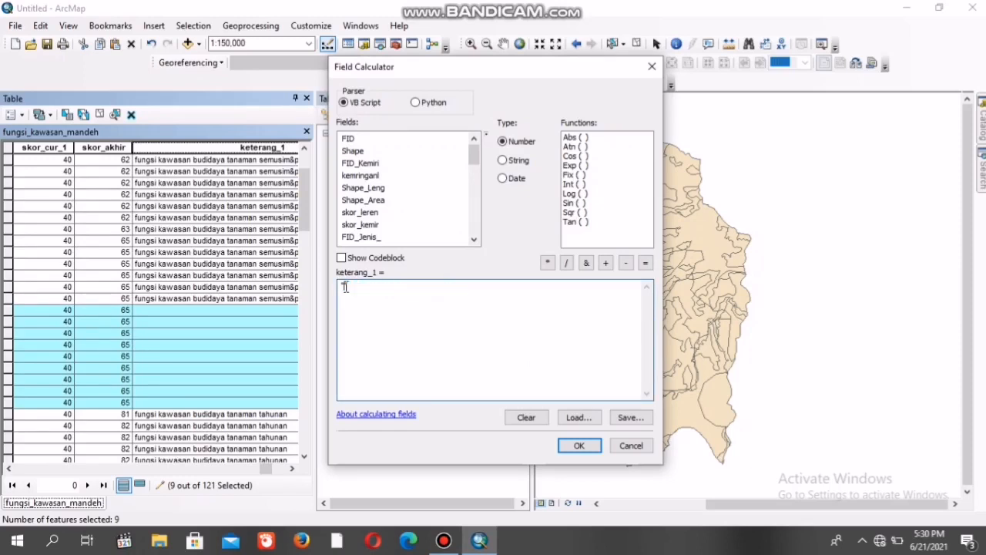
text(fungsi kawasan budidaya tanaman semusim&pemukiman)
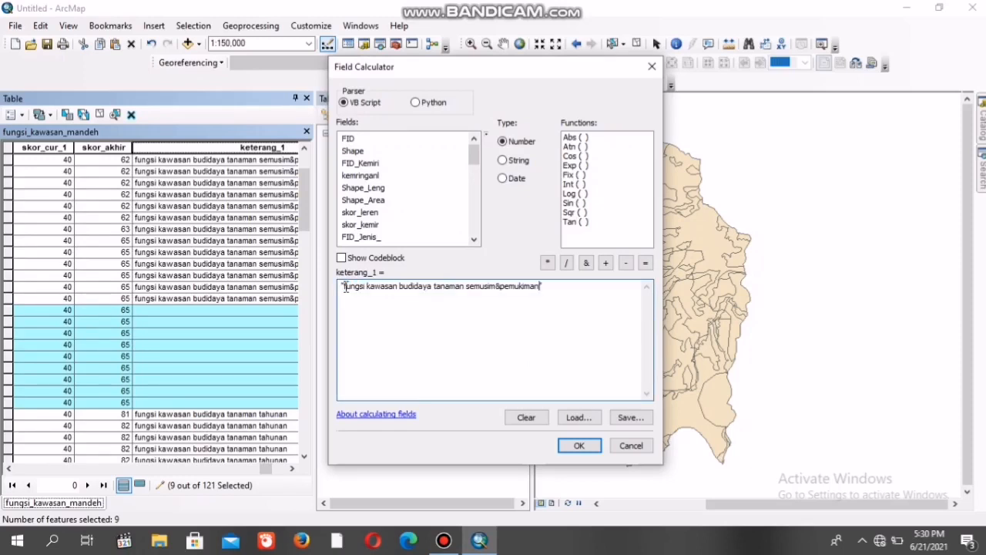
click(578, 446)
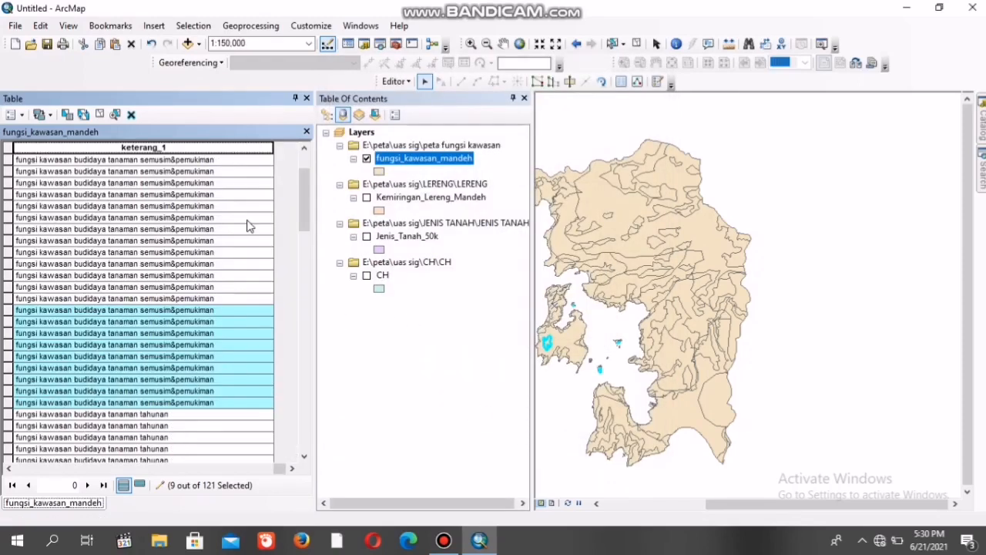
Step: Copy "fungsi kawasan budidaya tanaman tahunan" from the record above the first remaining blank keterang_1 cell into that cell
drag(306, 204, 306, 247)
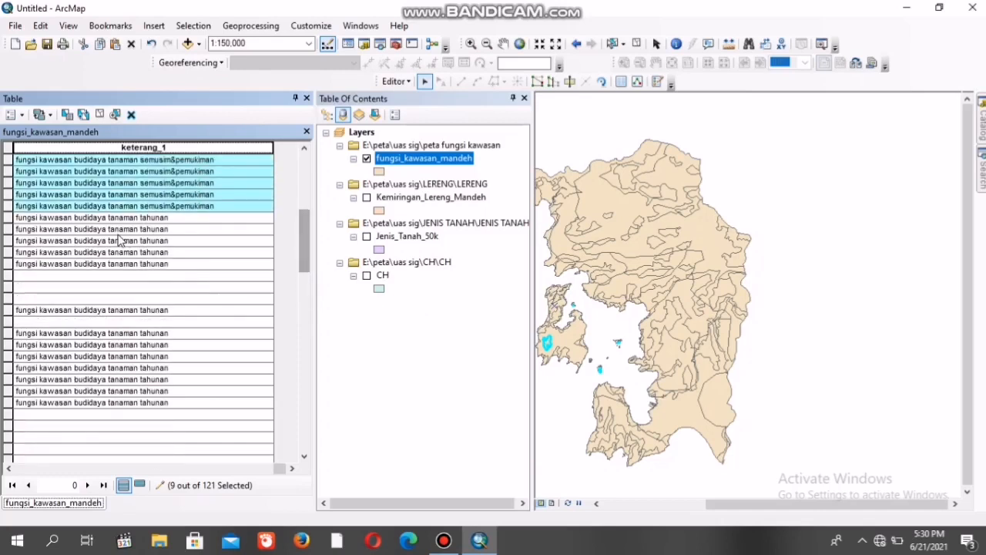
click(103, 275)
click(121, 264)
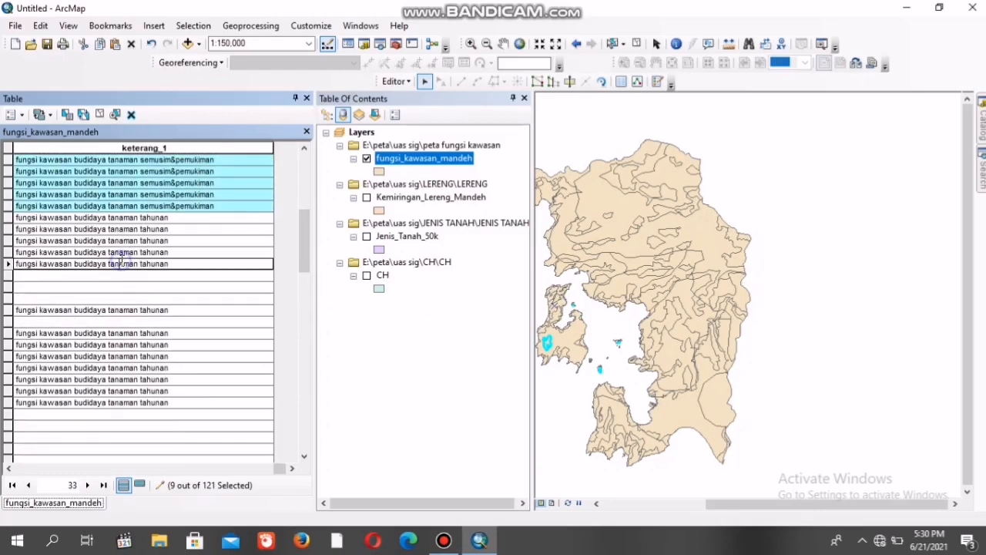
click(174, 264)
key(ctrl+c)
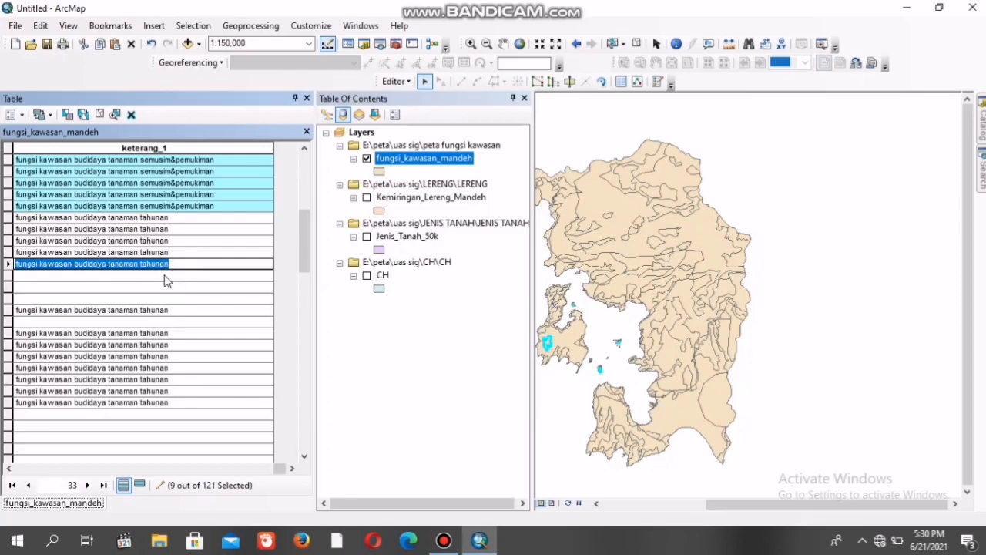
click(164, 279)
key(ctrl+v)
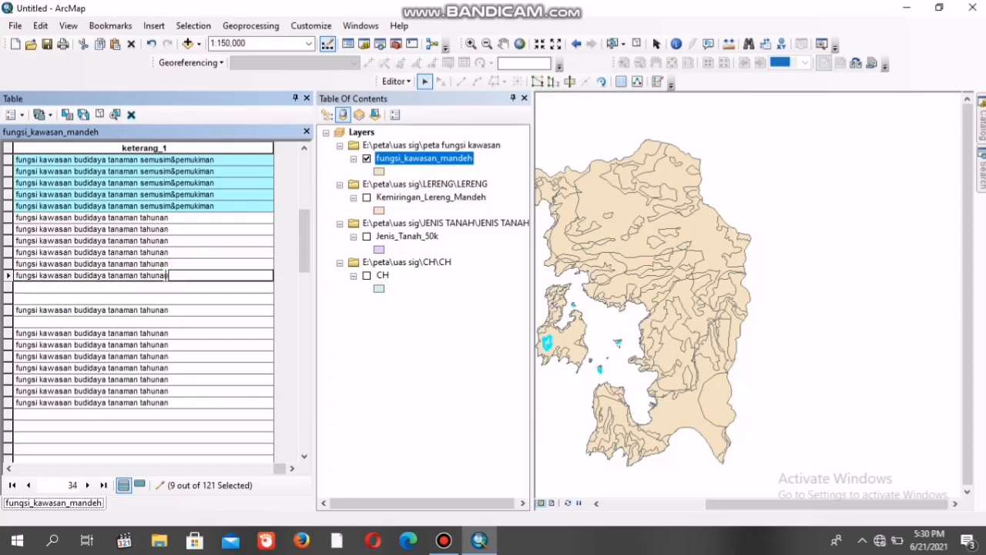
Step: Fill keterang_1 of the next three blank records with "fungsi kawasan budidaya tanaman tahunan"
click(175, 287)
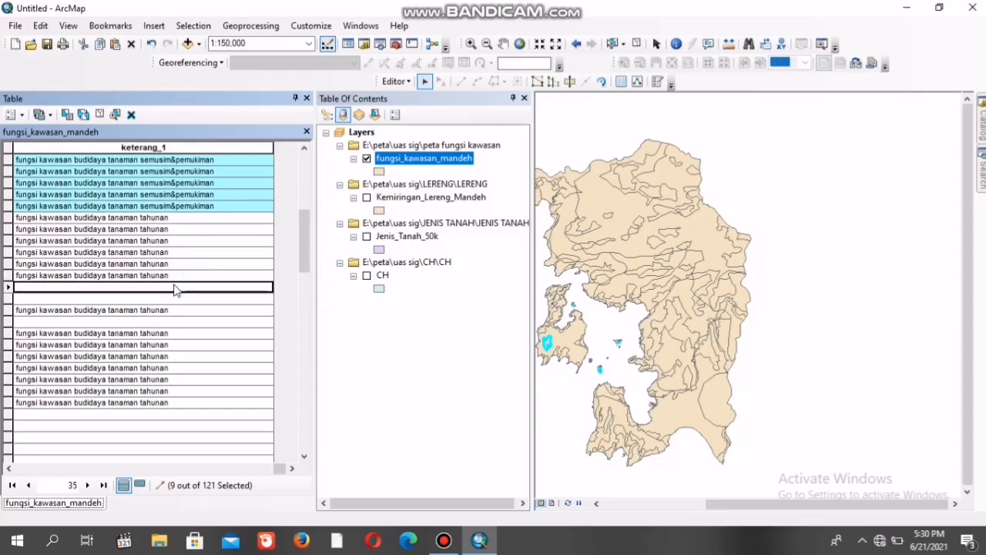
key(ctrl+v)
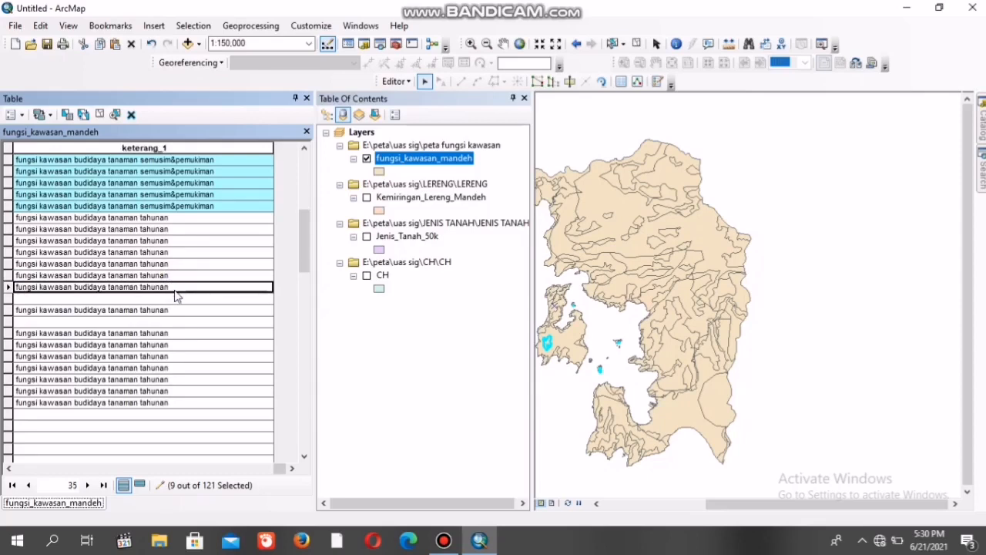
click(176, 299)
key(ctrl+v)
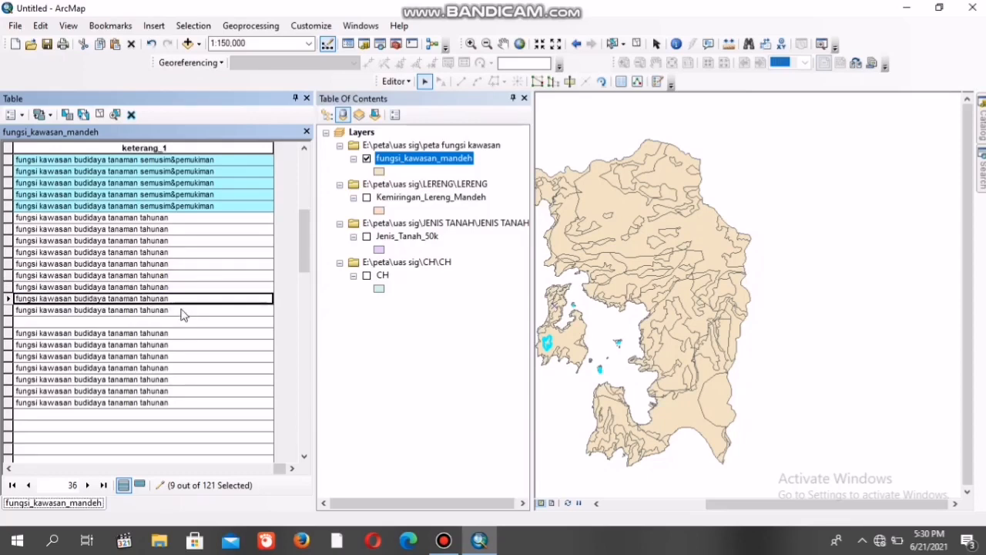
click(182, 320)
key(ctrl+v)
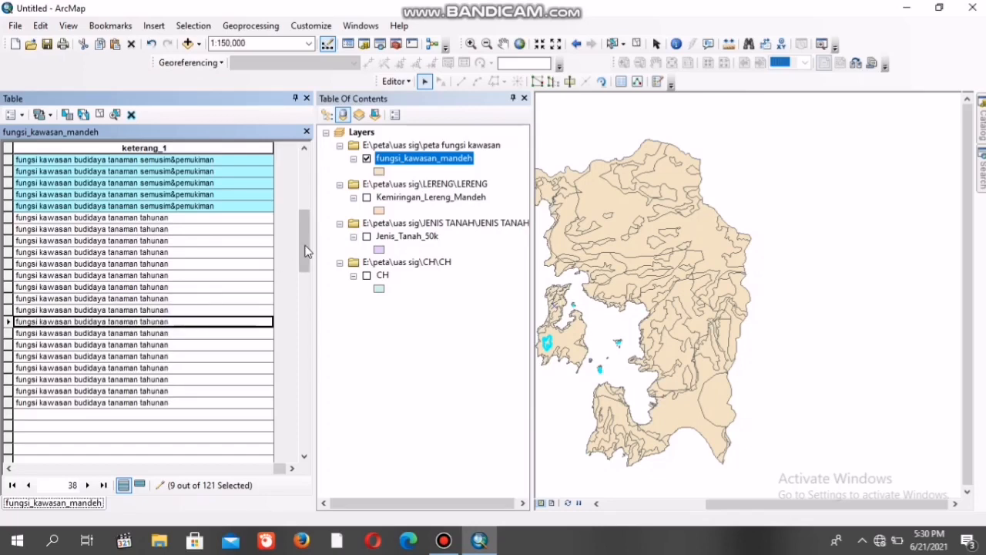
Step: Select the next block of six consecutive records with a blank keterang_1
drag(306, 251, 306, 285)
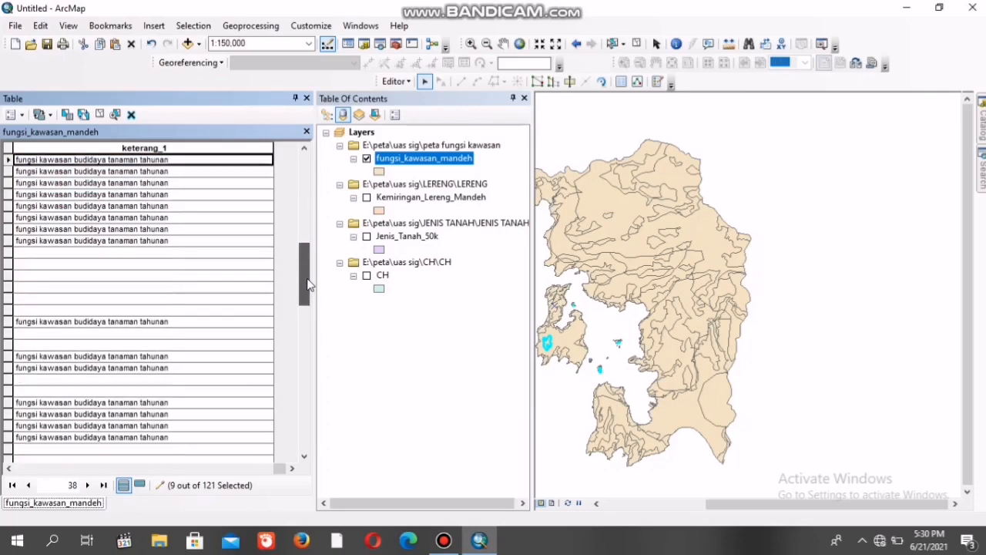
click(143, 253)
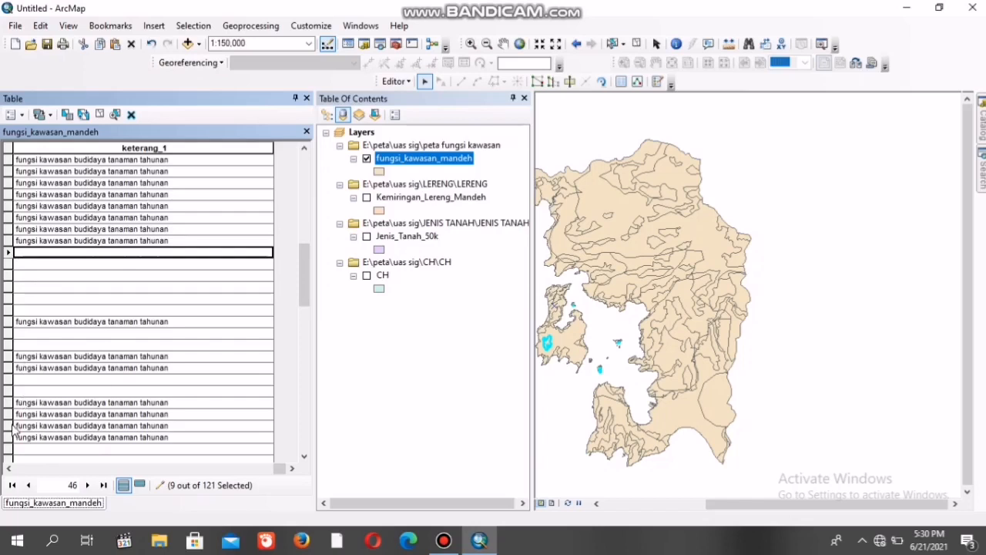
drag(8, 253, 12, 312)
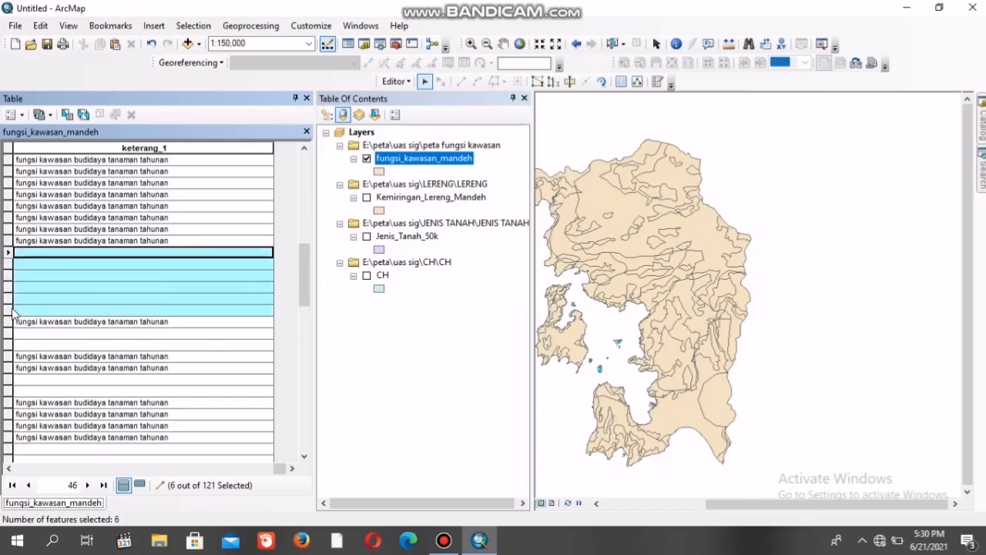
Step: Calculate keterang_1 for the six selected records as "fungsi kawasan budidaya tanaman tahunan" with the Field Calculator
right_click(176, 148)
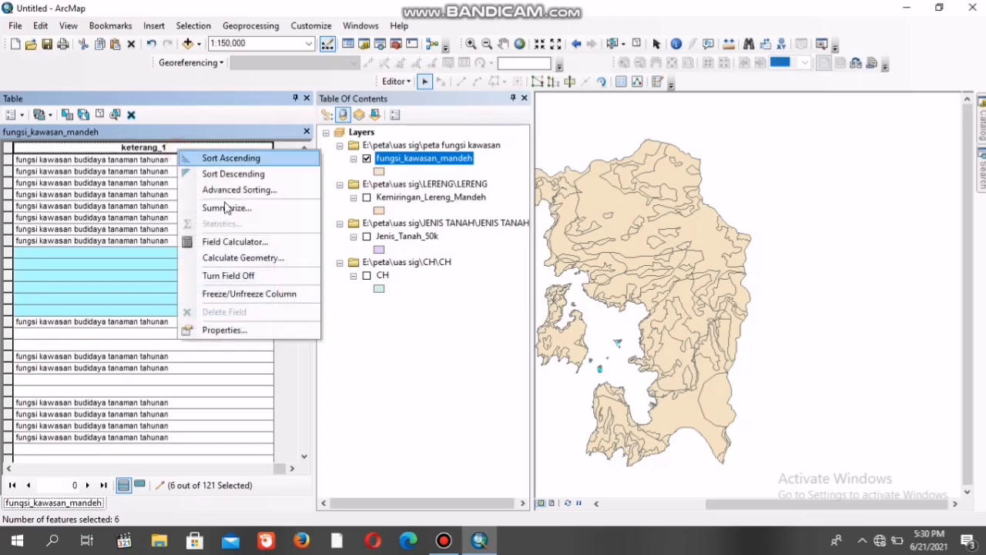
click(232, 246)
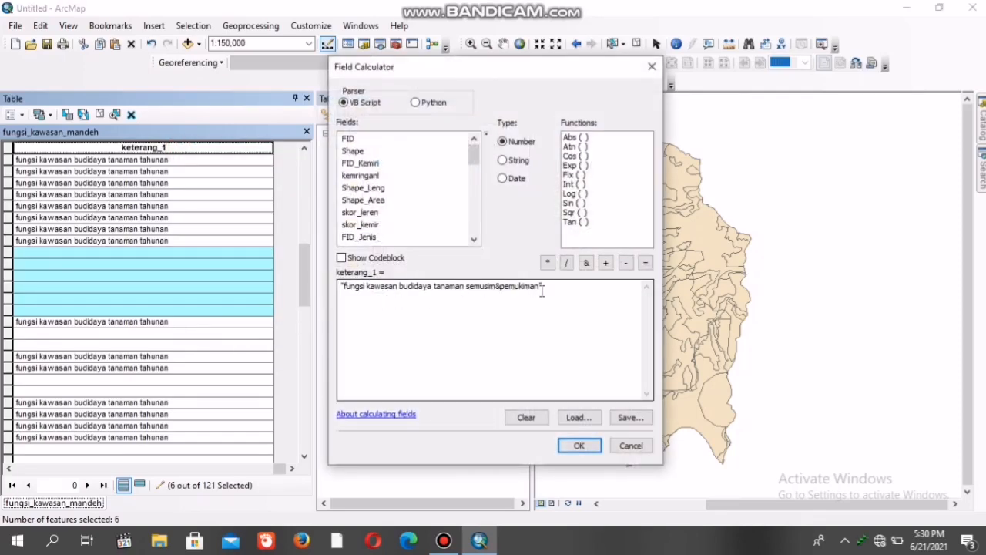
drag(542, 287, 345, 286)
key(BackSpace)
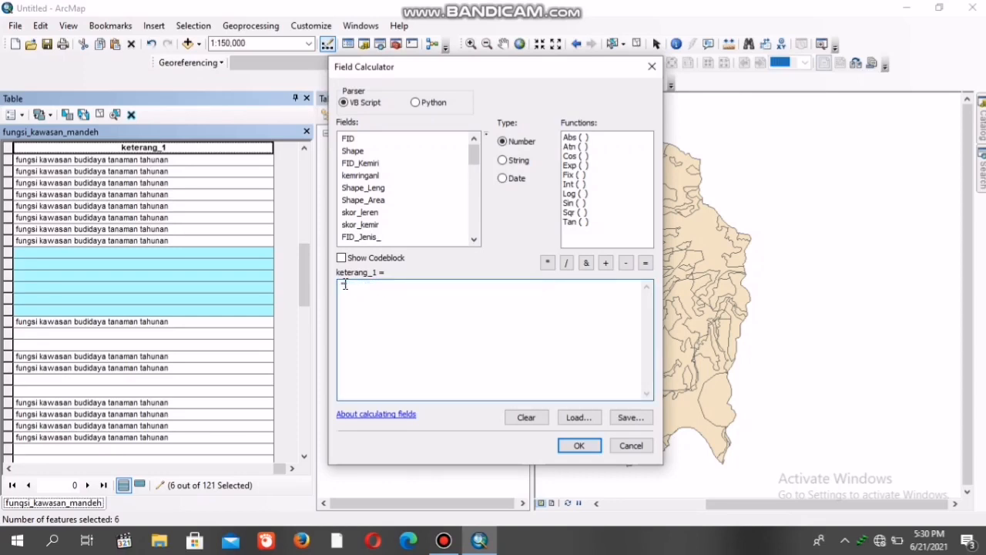
key(ctrl+v)
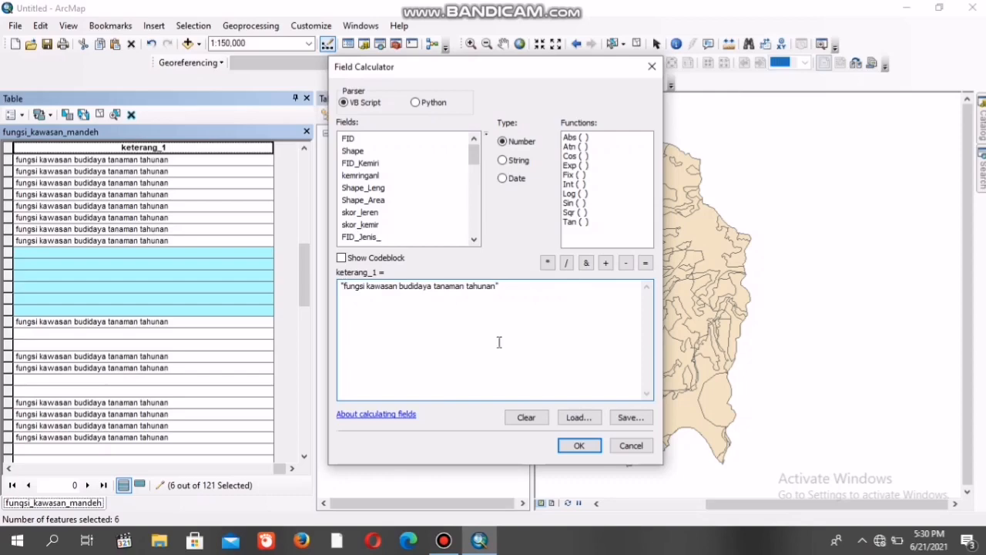
click(578, 445)
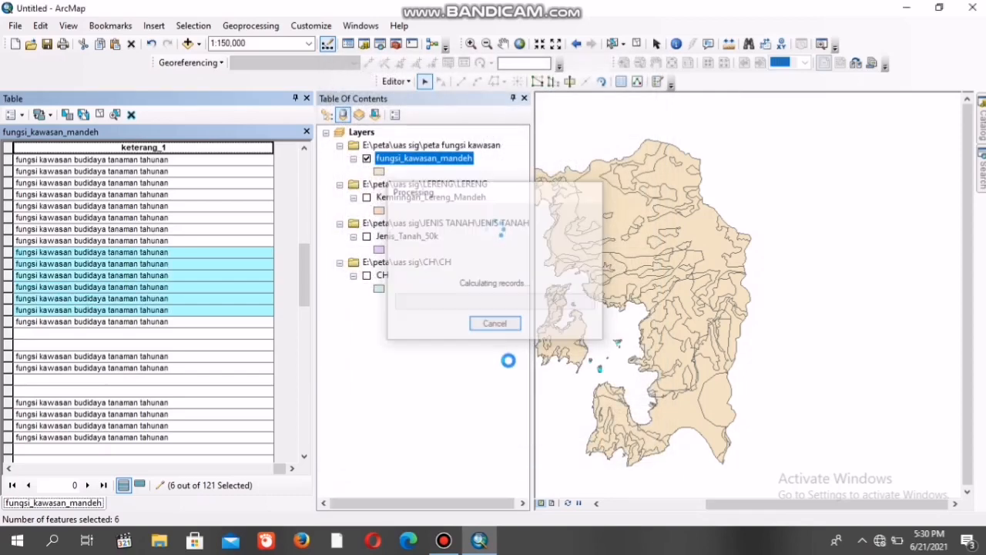
Step: Enter "fungsi kawasan budidaya tanaman tahunan" in the seven scattered blank keterang_1 cells below the selected records, through record 65
drag(302, 296, 301, 305)
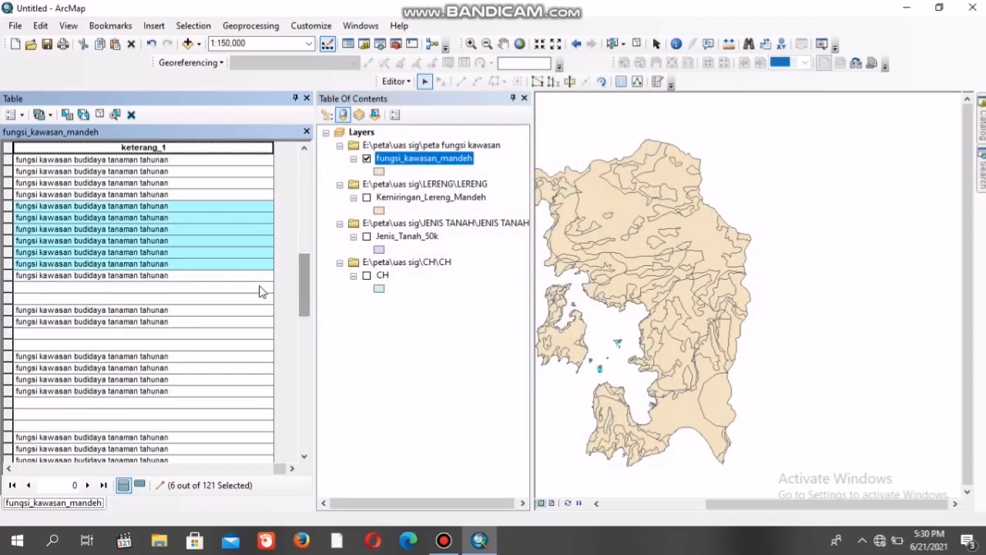
click(153, 287)
key(ctrl+v)
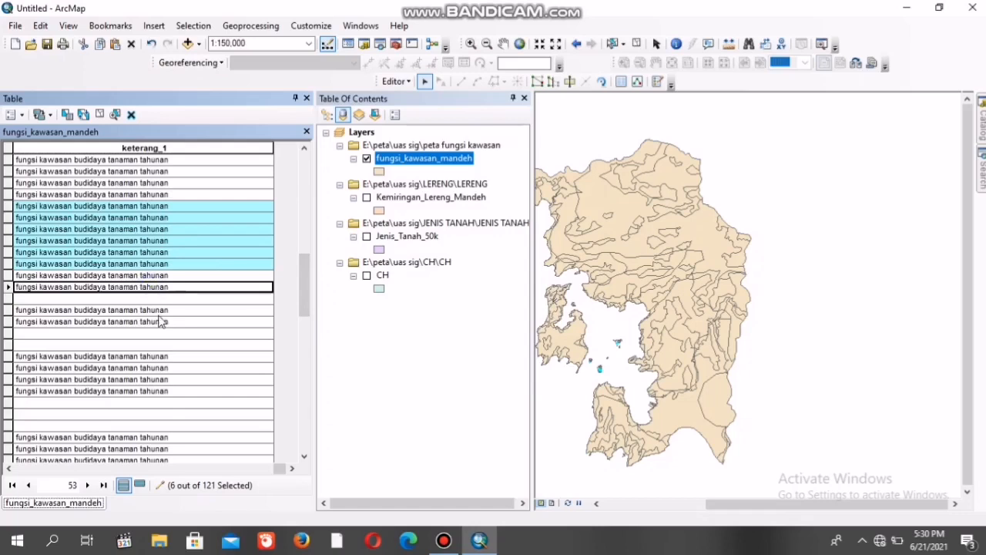
click(161, 299)
key(ctrl+v)
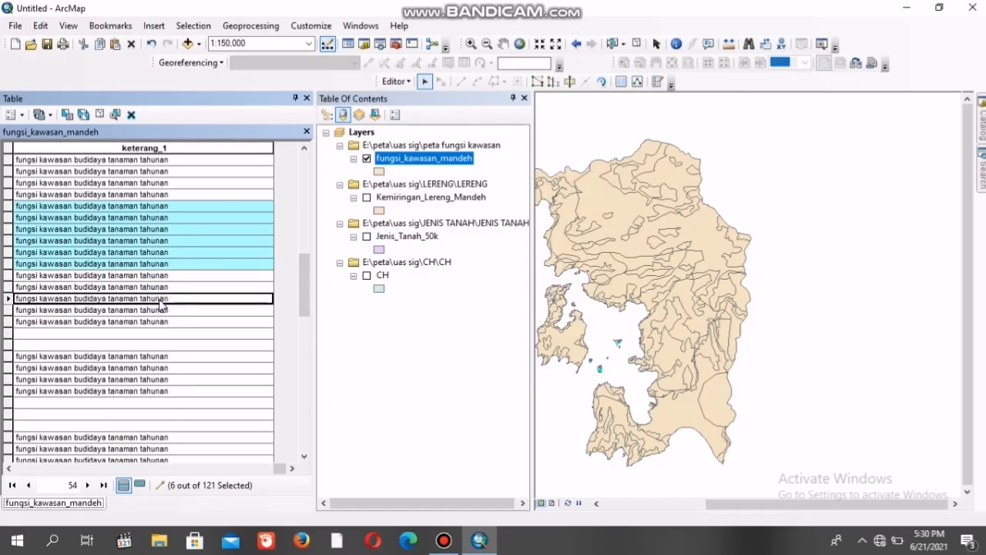
click(143, 414)
text(fungsi kawasan budidaya tanaman tahunan)
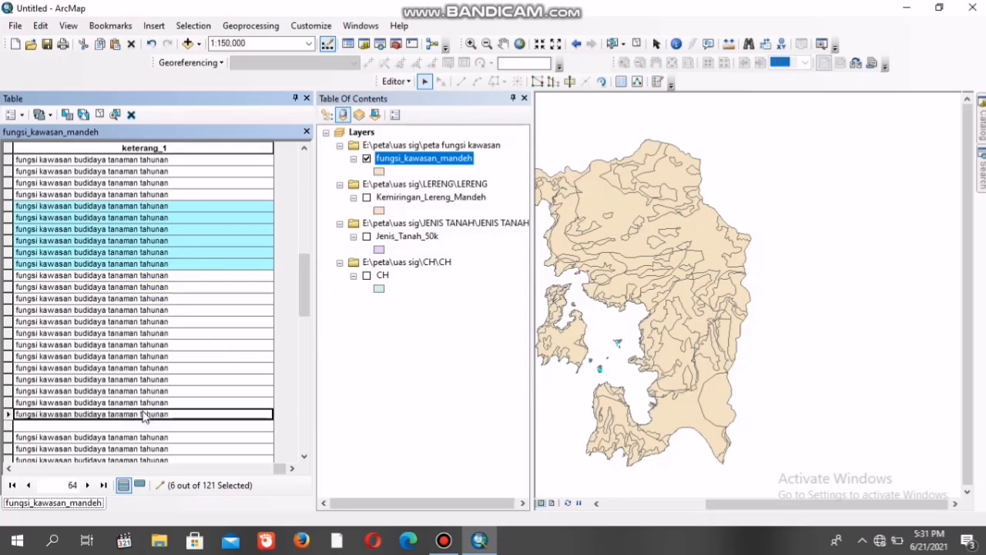
click(147, 425)
text(fungsi kawasan budidaya tanaman tahunan)
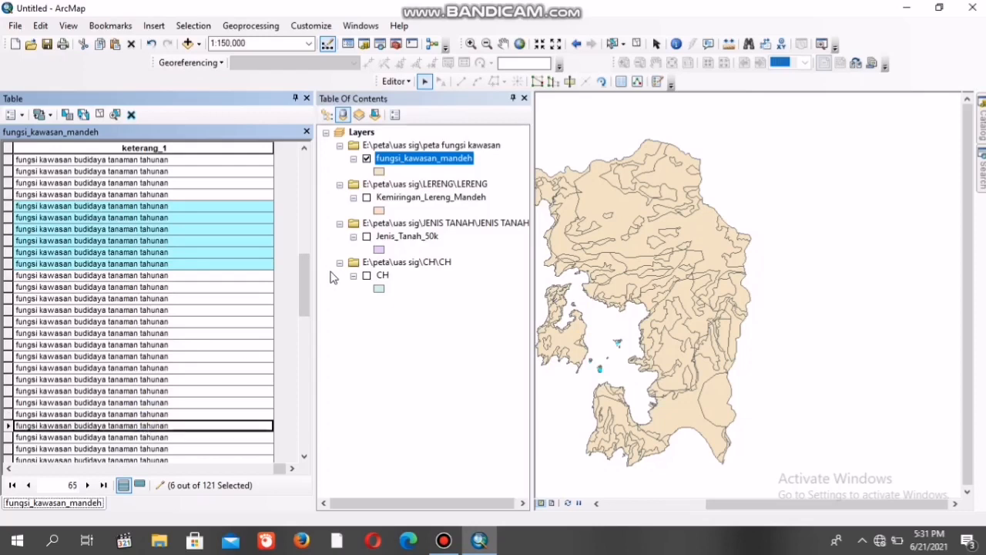
Step: Fill the four consecutive blank keterang_1 cells of records 75 to 78 with "fungsi kawasan budidaya tanaman tahunan"
drag(303, 283, 303, 355)
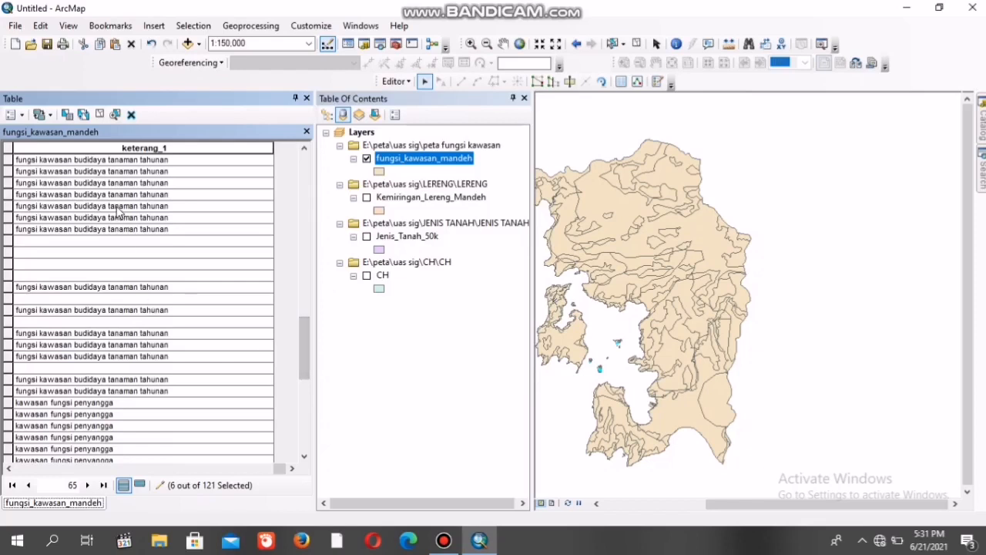
click(121, 242)
text(fungsi kawasan budidaya tanaman tahunan)
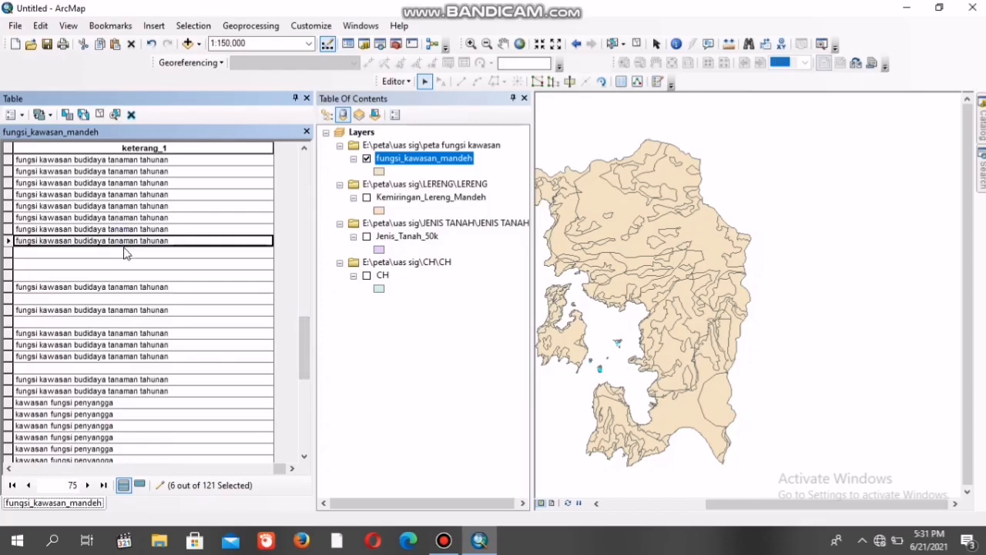
click(123, 248)
text(fungsi kawasan budidaya tanaman tahunan)
click(132, 265)
text(fungsi kawasan budidaya tanaman tahunan)
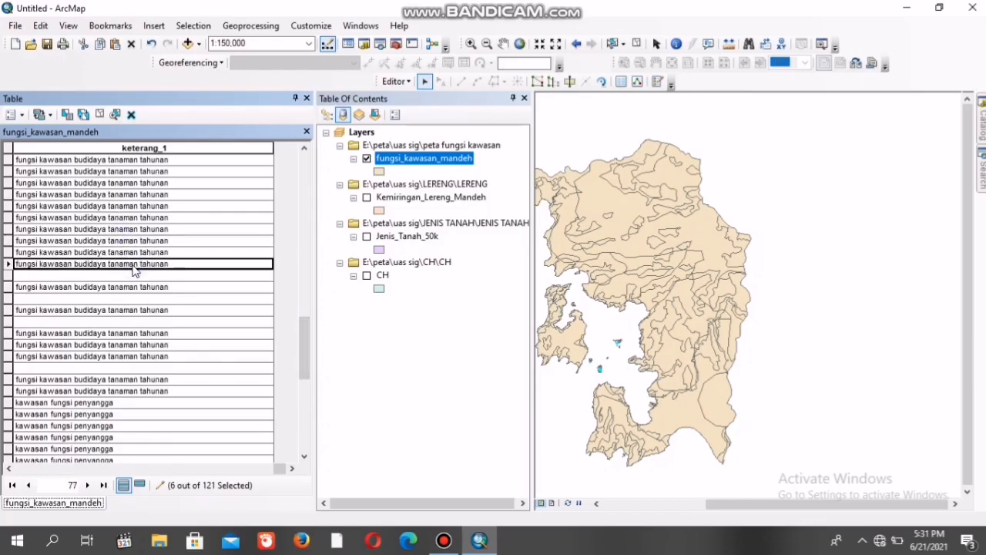
click(137, 279)
text(fungsi kawasan budidaya tanaman tahunan)
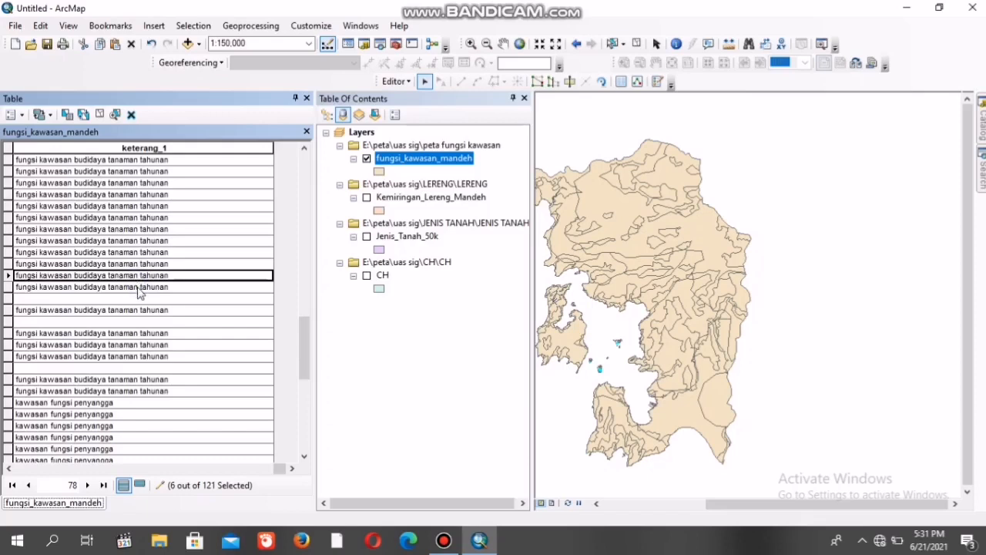
Step: Enter "fungsi kawasan budidaya tanaman tahunan" in the remaining blank keterang_1 cells of records 80, 82 and 86
click(141, 299)
text(fungsi kawasan budidaya tanaman tahunan)
click(142, 322)
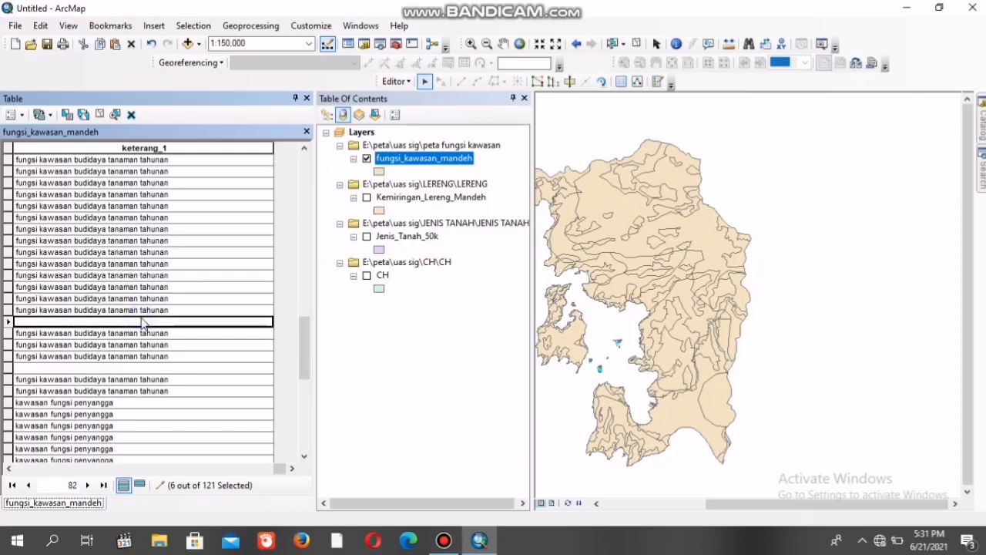
text(fungsi kawasan budidaya tanaman tahunan)
click(130, 369)
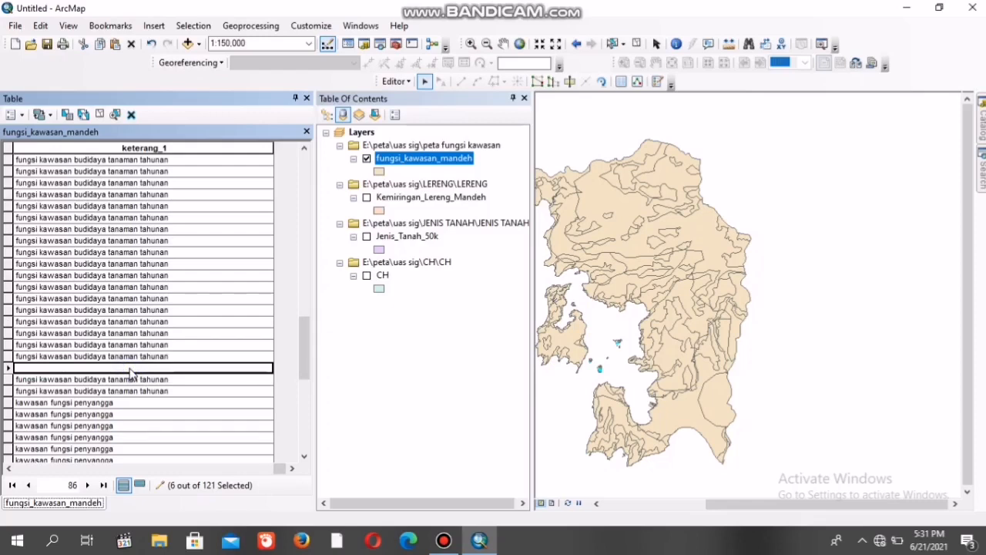
text(fungsi kawasan budidaya tanaman tahunan)
Step: Stop the edit session on fungsi_kawasan_mandeh, saving the edits, and close its attribute table
drag(305, 364, 305, 431)
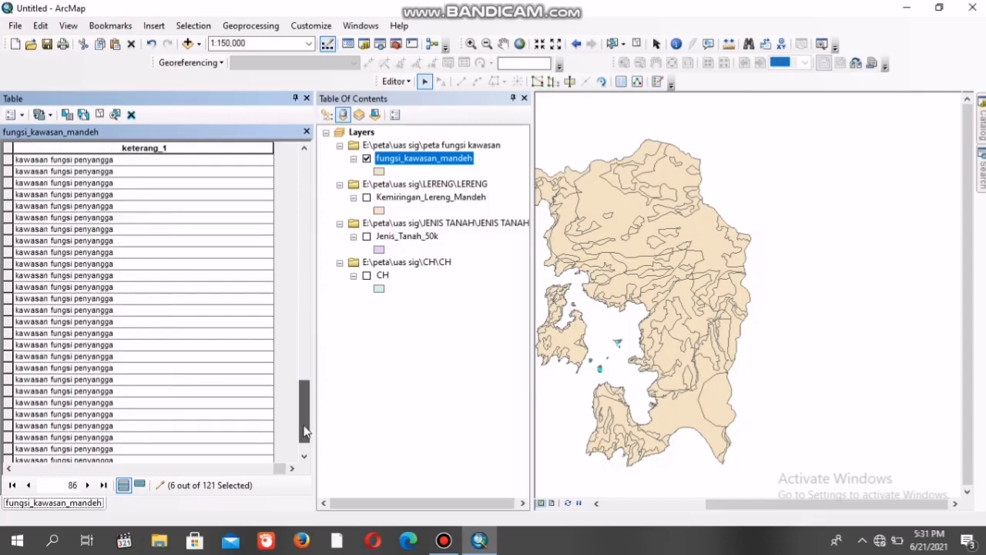
click(396, 81)
click(420, 113)
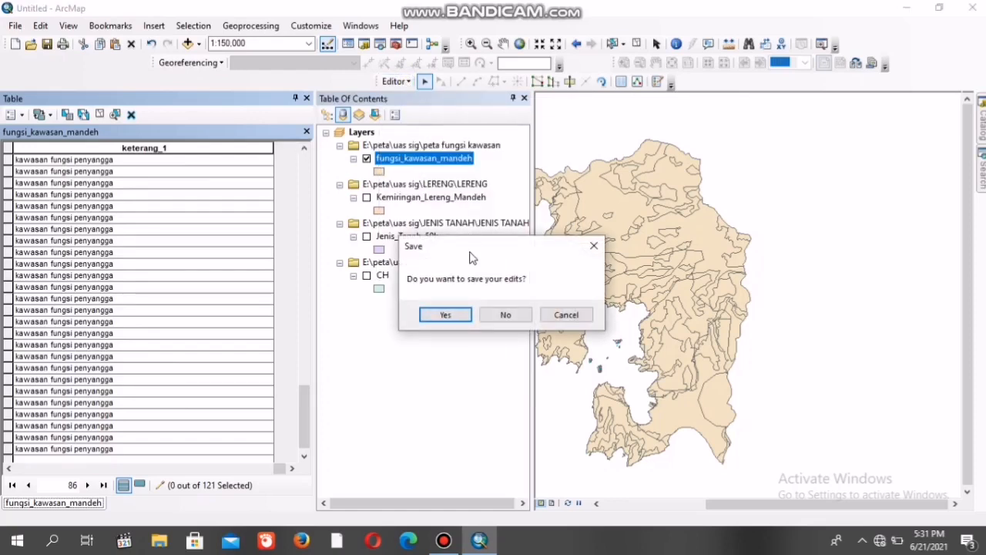
click(445, 314)
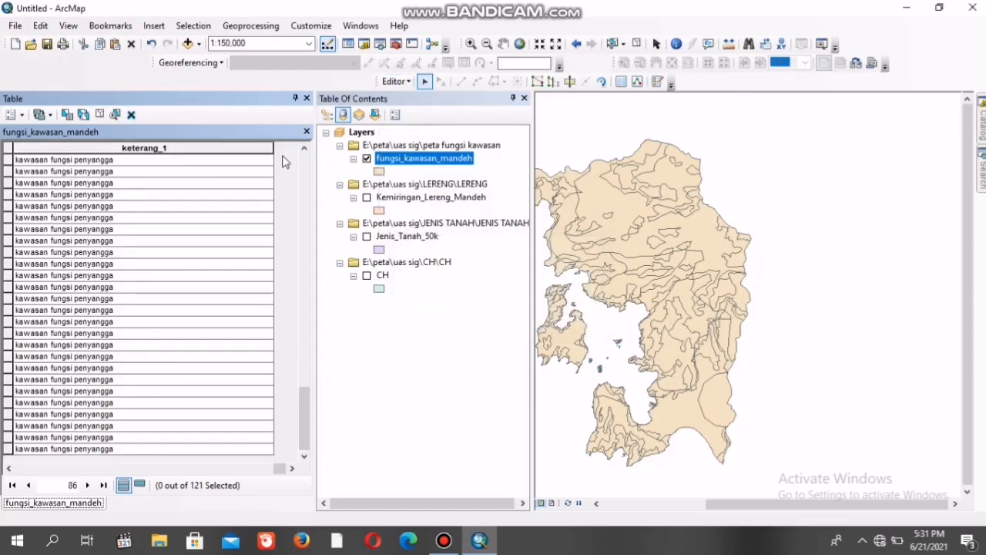
click(307, 99)
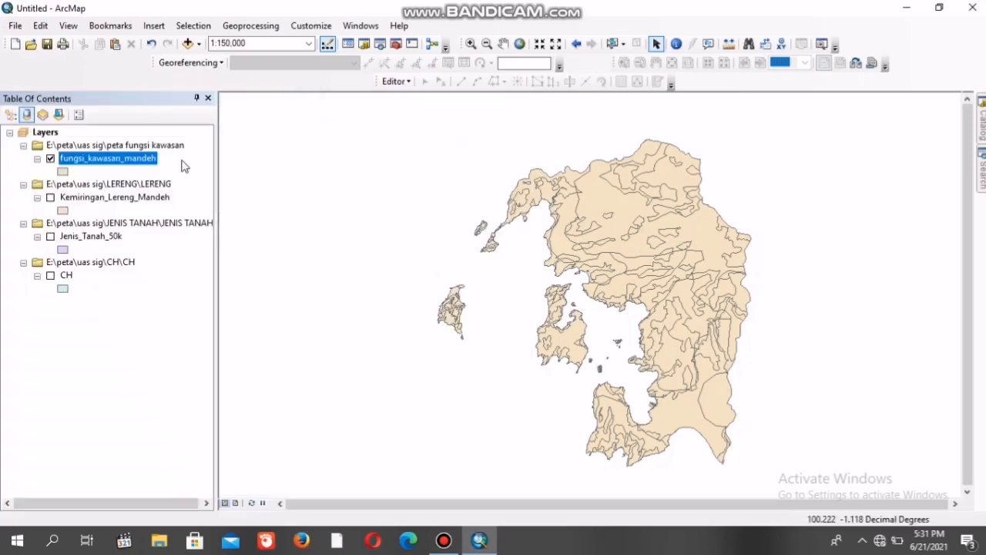
Step: Reopen the fungsi_kawasan_mandeh attribute table to check the keterang_1 column, then close it
right_click(152, 165)
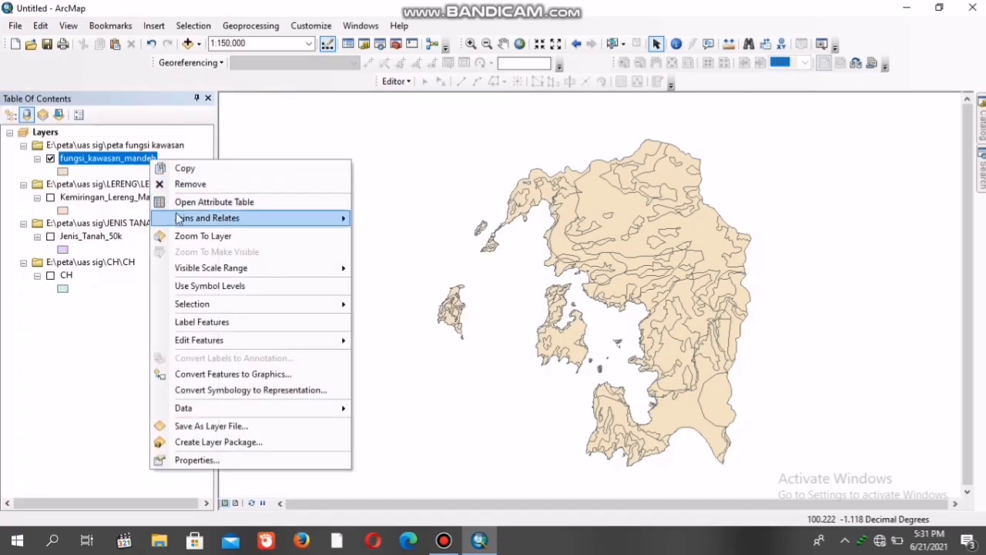
click(204, 204)
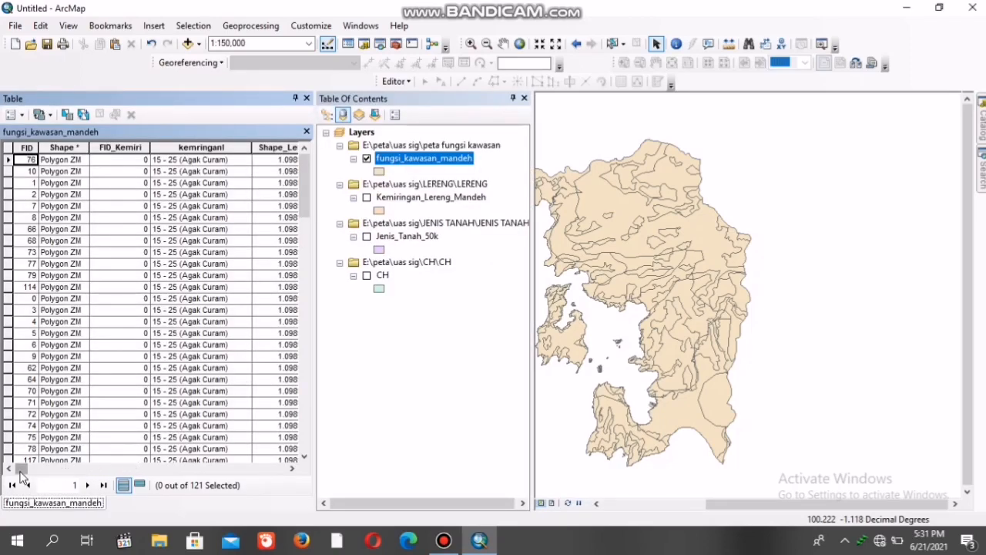
drag(22, 468, 282, 488)
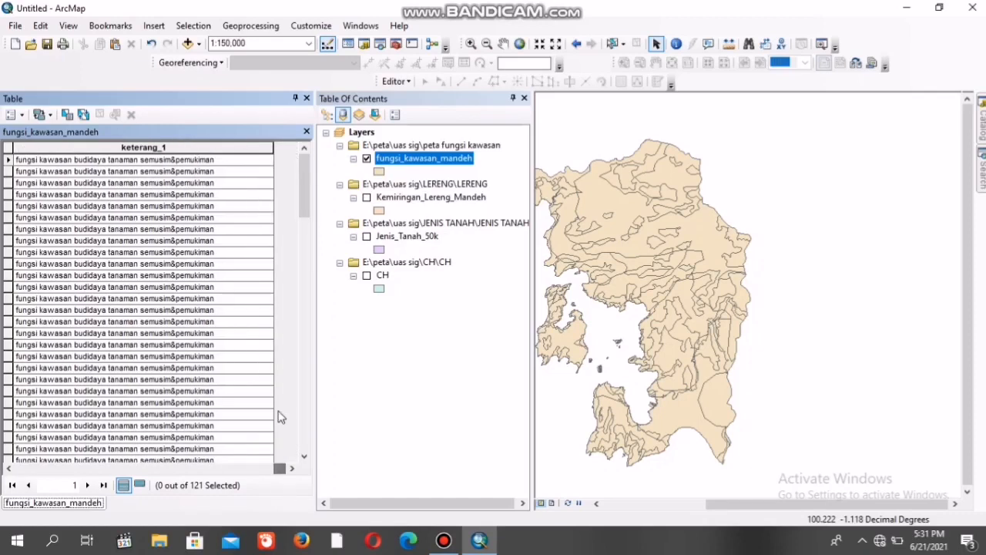
click(306, 99)
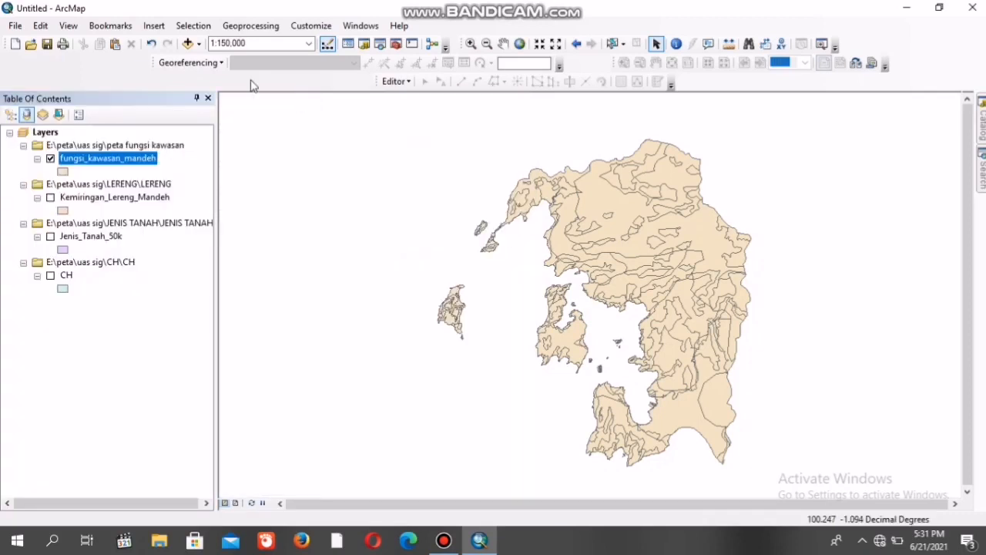
Step: Set up a Dissolve of fungsi_kawasan_mandeh with the output dissolve_kawasan_mandeh in the peta fungsi kawasan folder
click(235, 29)
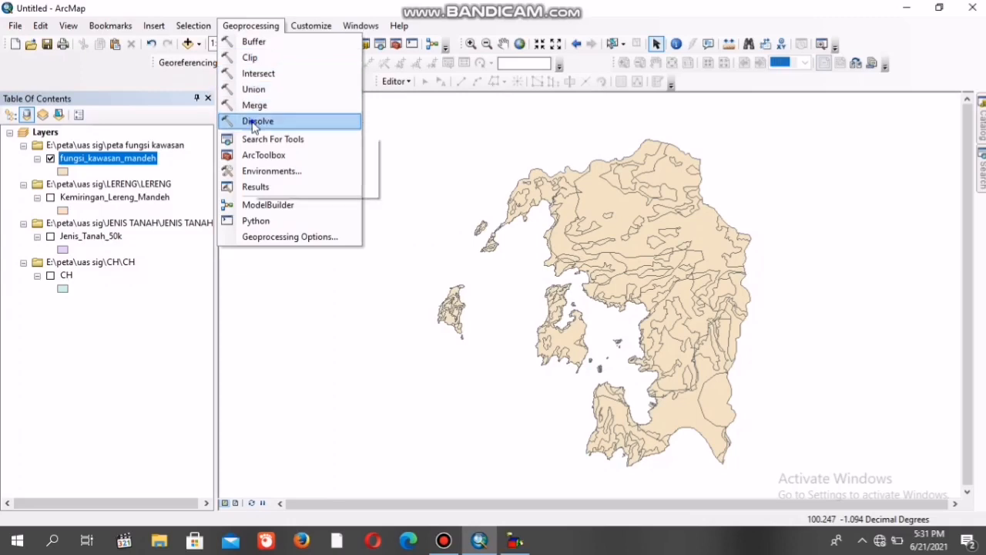
click(257, 121)
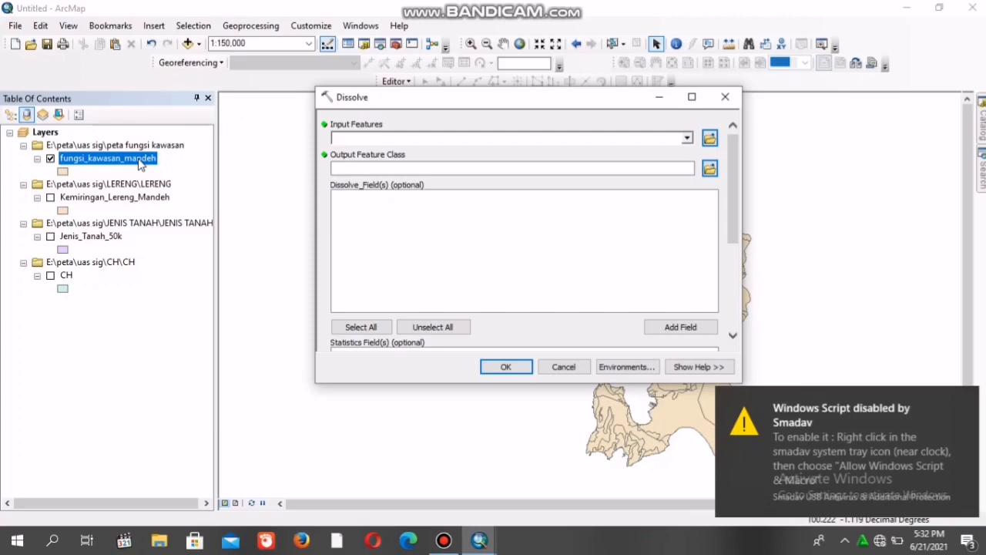
drag(119, 164, 370, 135)
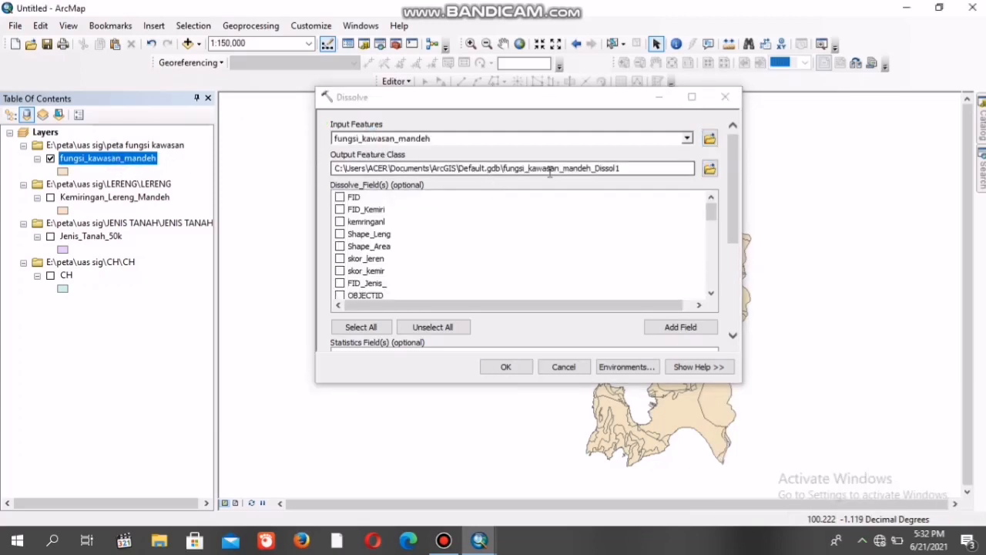
click(708, 172)
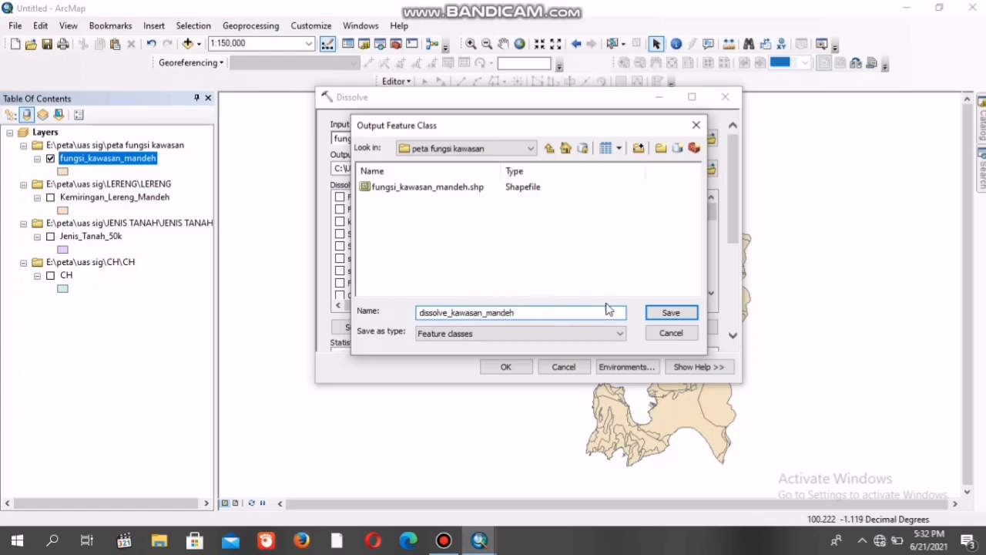
click(671, 313)
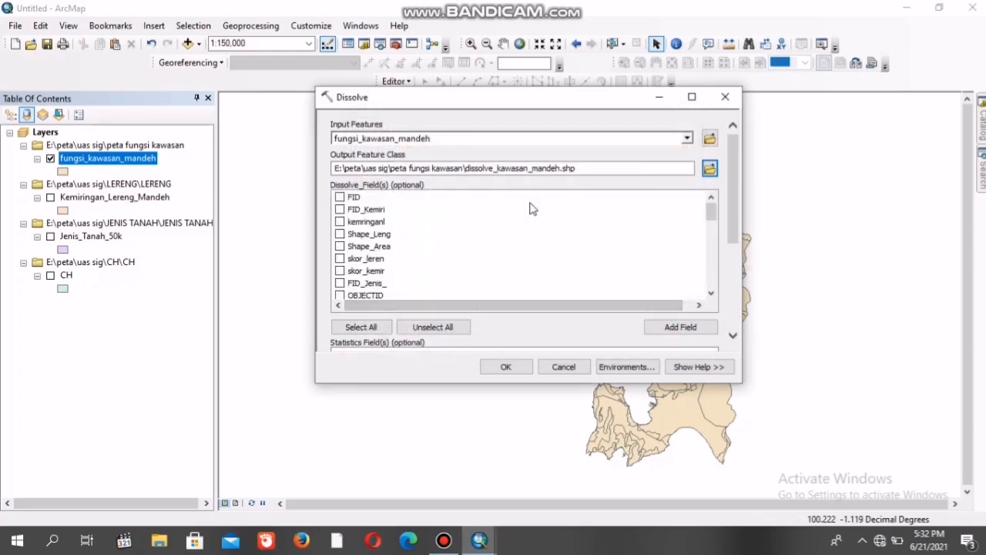
Step: Choose skor_akhir and keterang_1 as the dissolve fields and run the Dissolve
drag(710, 210, 715, 281)
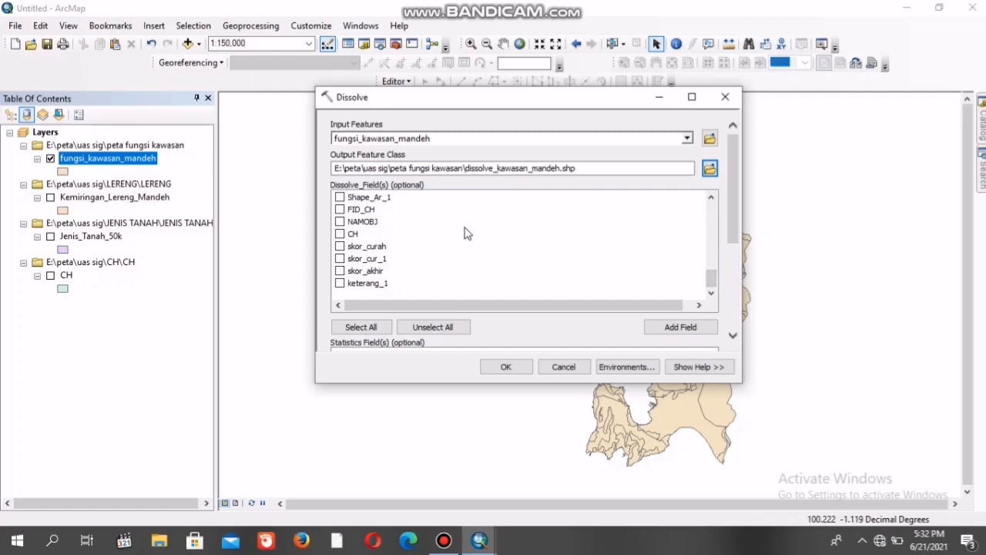
click(341, 271)
click(339, 284)
click(503, 362)
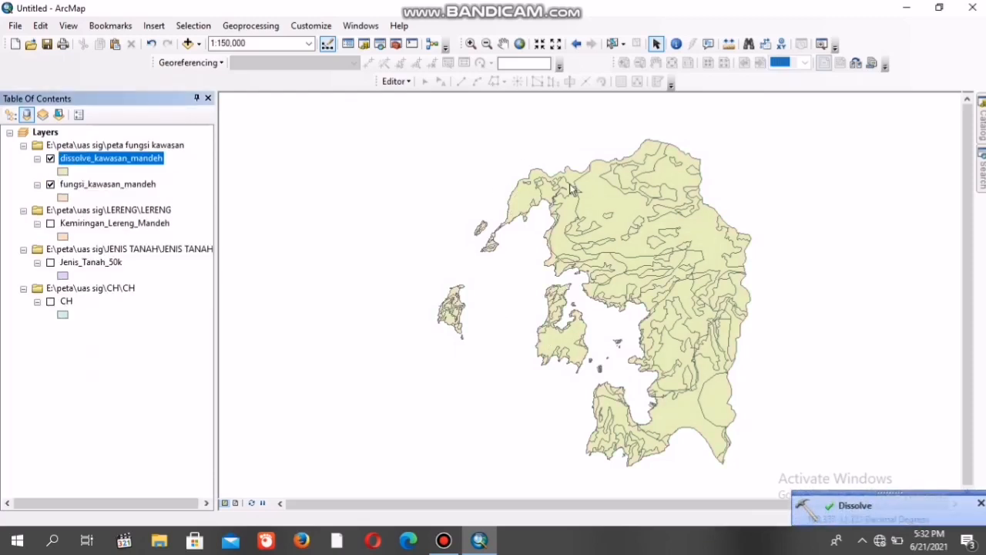
Step: Symbolize dissolve_kawasan_mandeh by unique values of the keterang_1 field, adding all its values
right_click(135, 163)
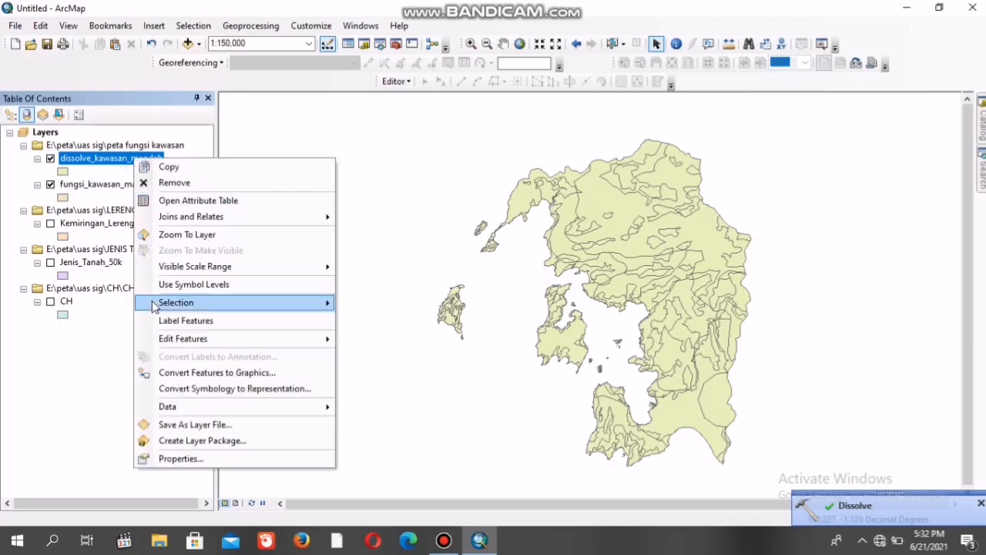
click(179, 458)
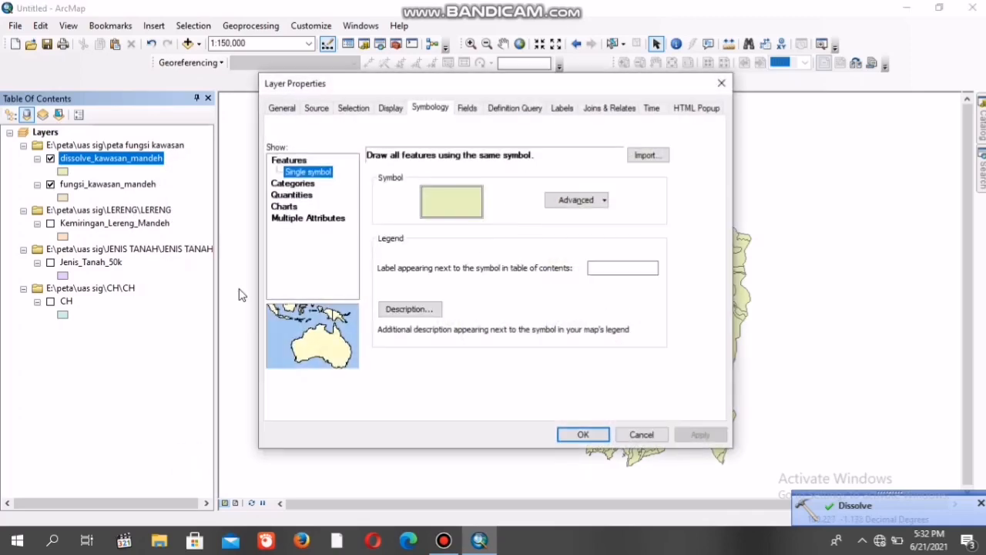
click(297, 183)
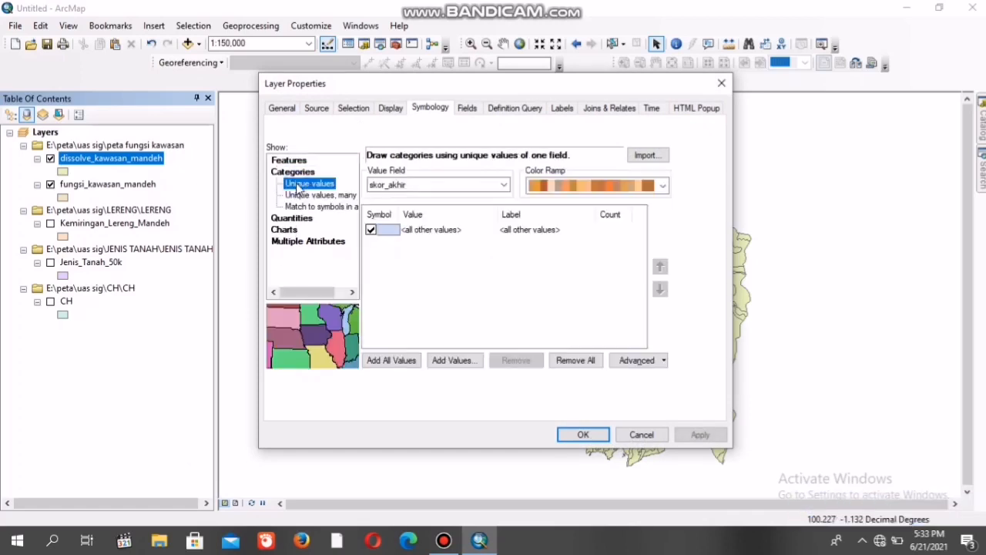
click(453, 188)
click(451, 212)
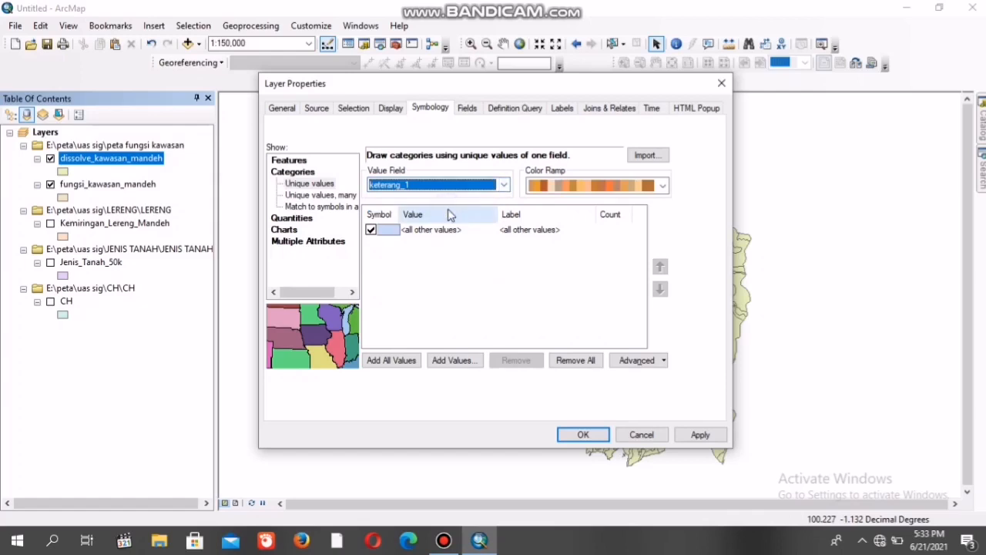
click(392, 360)
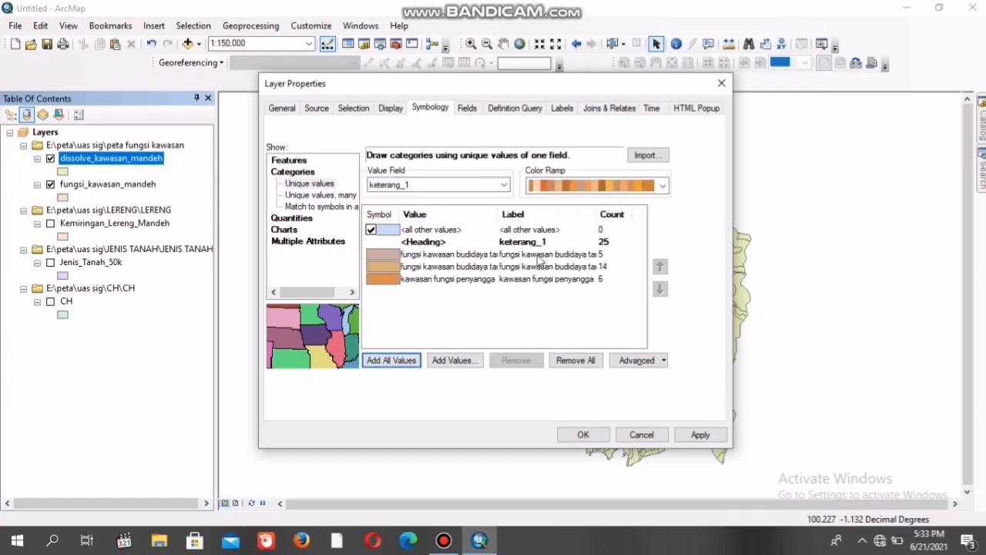
click(583, 436)
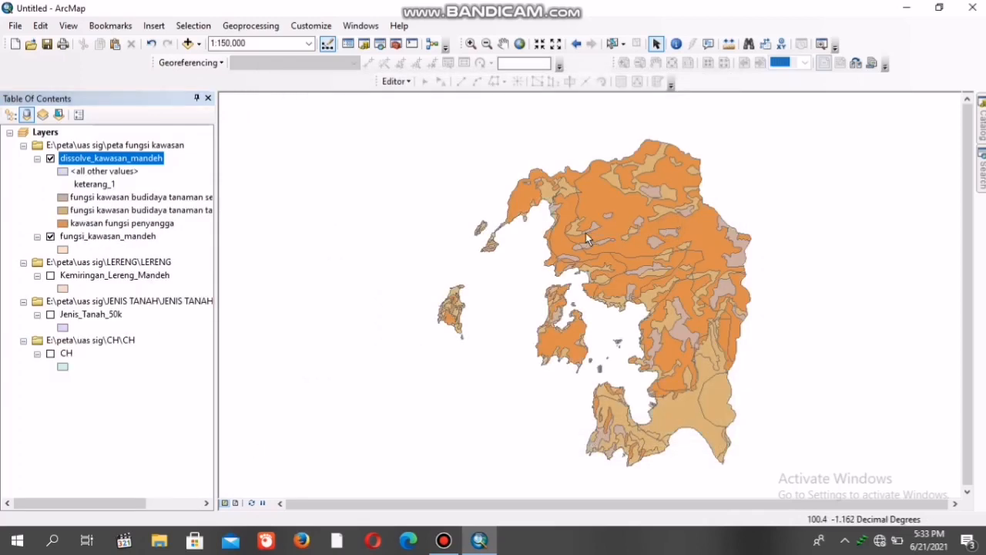
Step: Examine the dissolved map and the skor_akhir and keterang_1 records in the dissolve_kawasan_mandeh attribute table, then close the table
drag(460, 148, 751, 391)
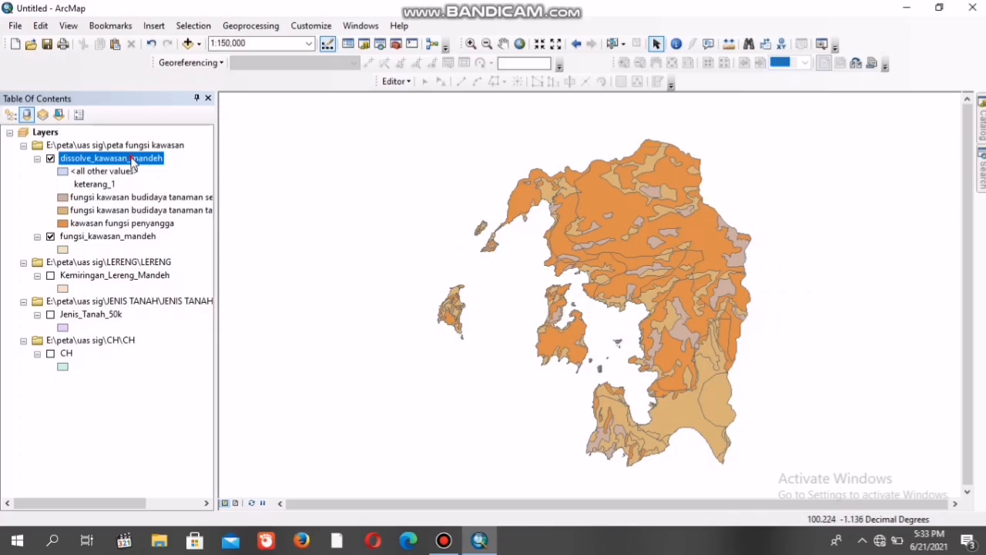
right_click(132, 162)
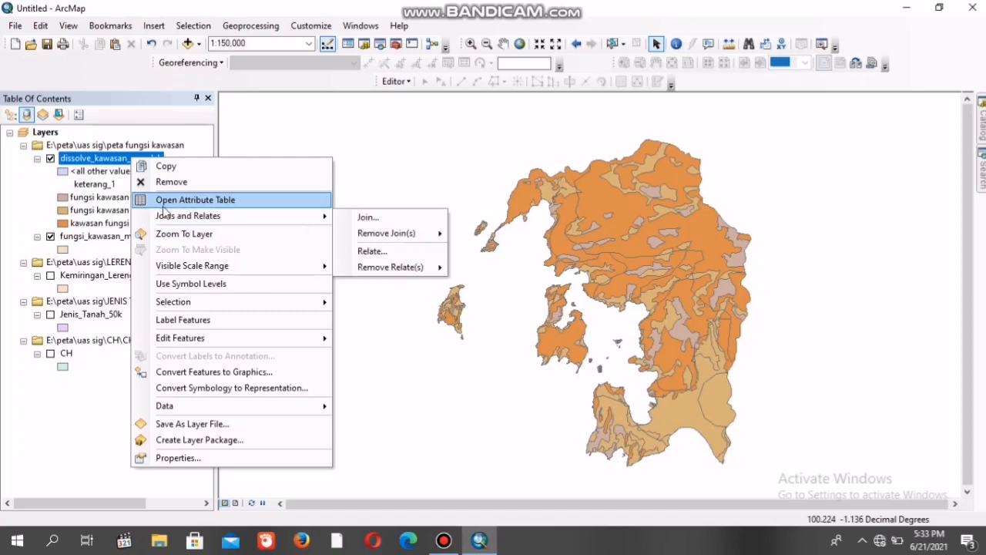
click(165, 200)
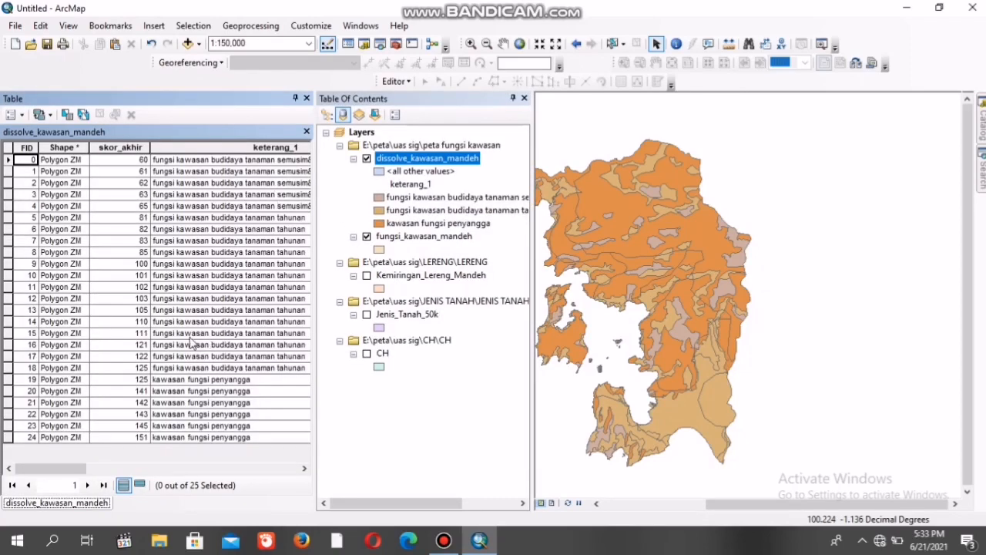
click(307, 98)
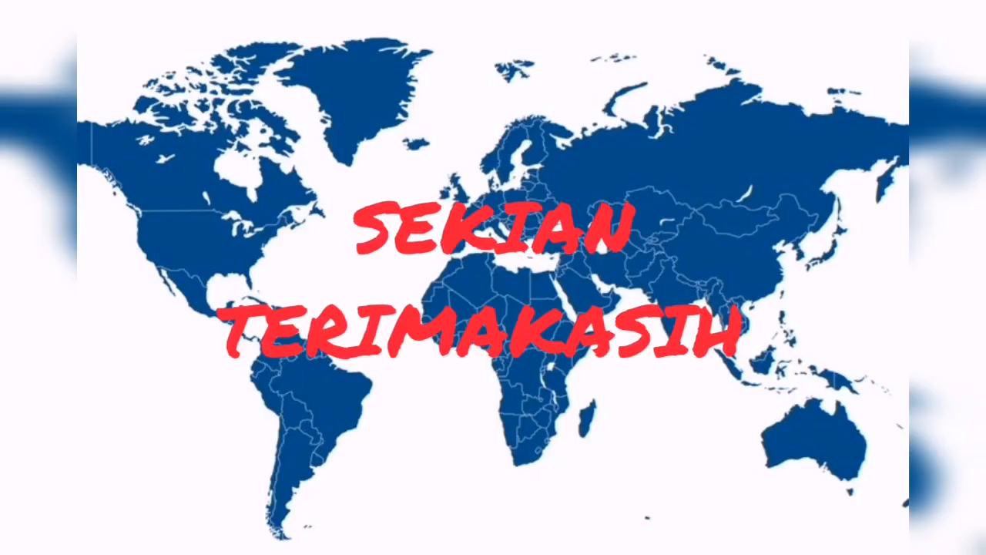